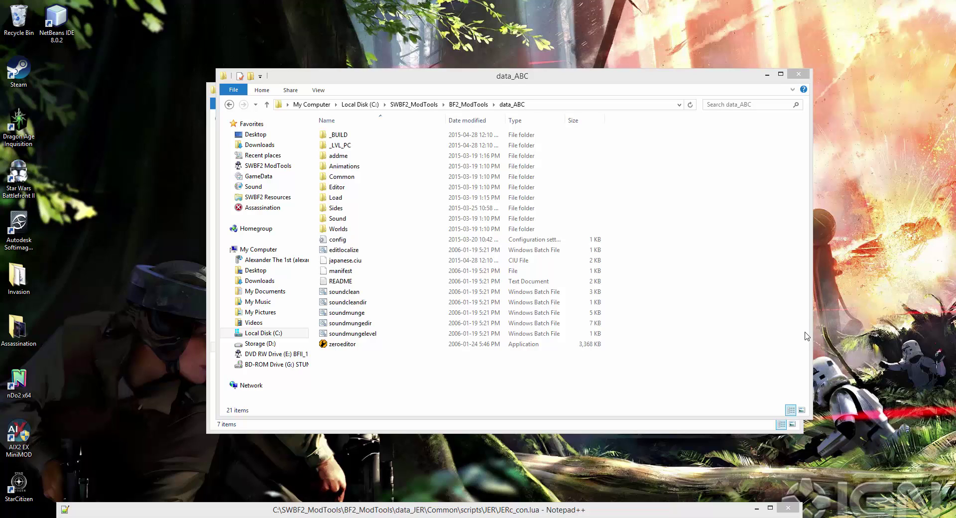
Step: Reposition the data_ABC Explorer window and select its Worlds folder
mouse_move(639, 87)
mouse_down()
mouse_move(625, 90)
mouse_move(631, 99)
mouse_up()
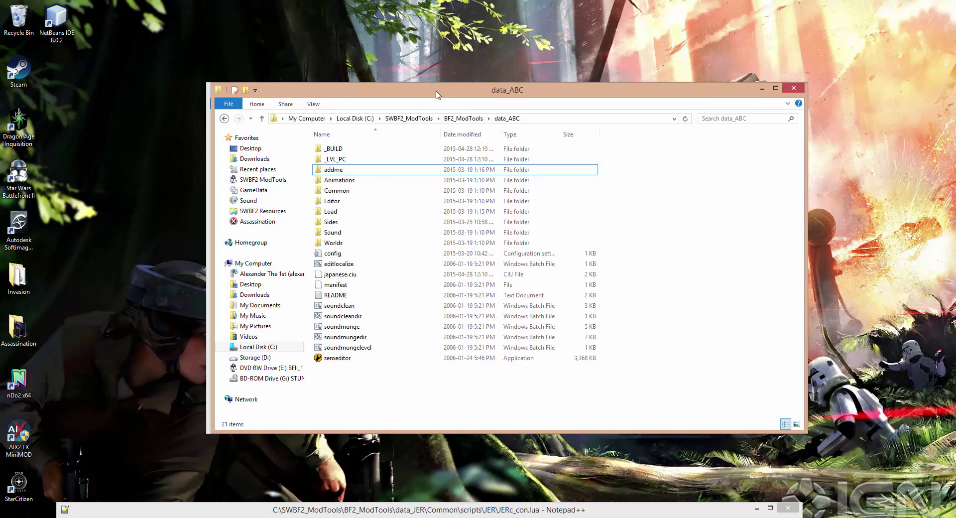
drag(436, 94, 433, 94)
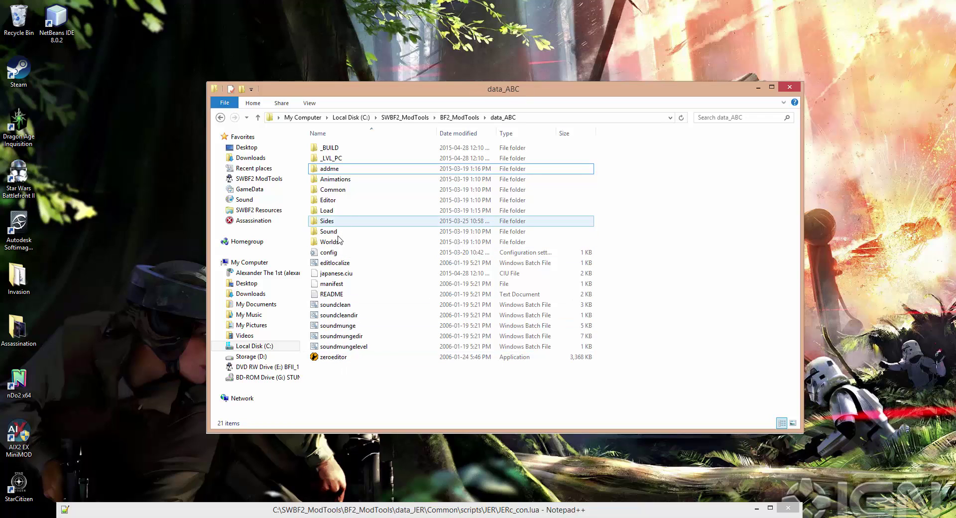
mouse_move(339, 246)
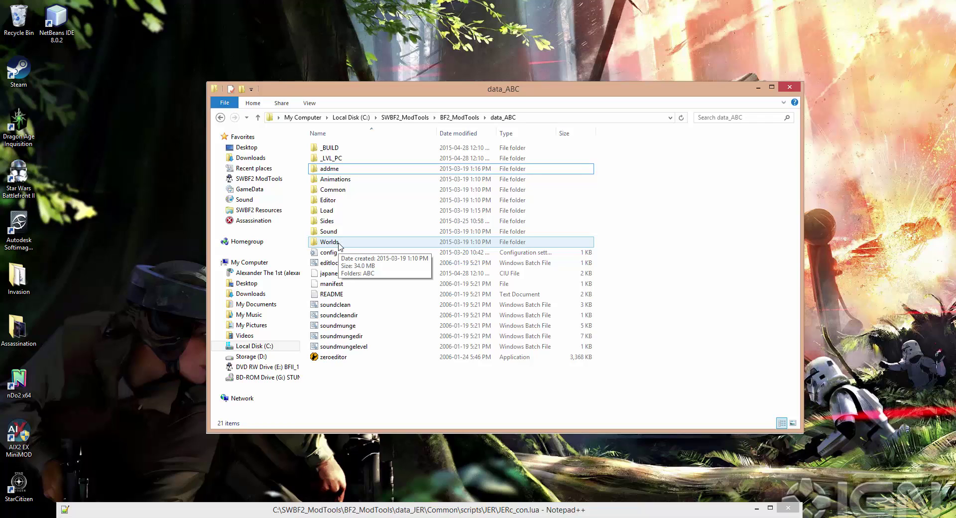
click(339, 244)
Step: Open Worlds\ABC\world1 and switch the file list to Details view
double_click(333, 245)
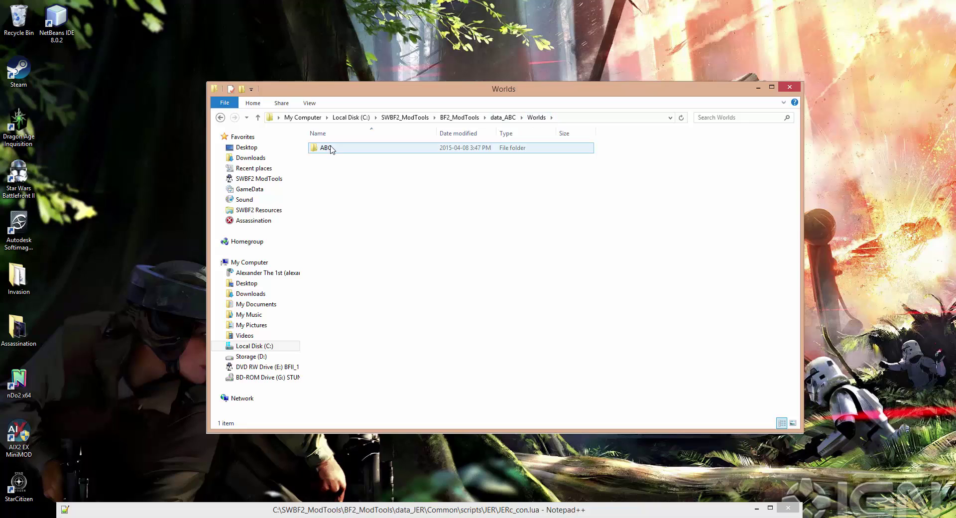
double_click(329, 148)
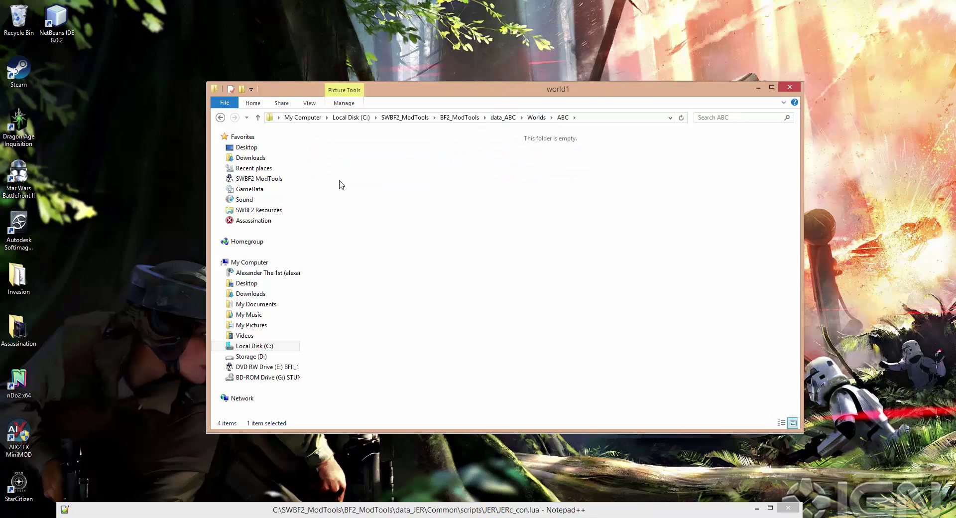
double_click(341, 182)
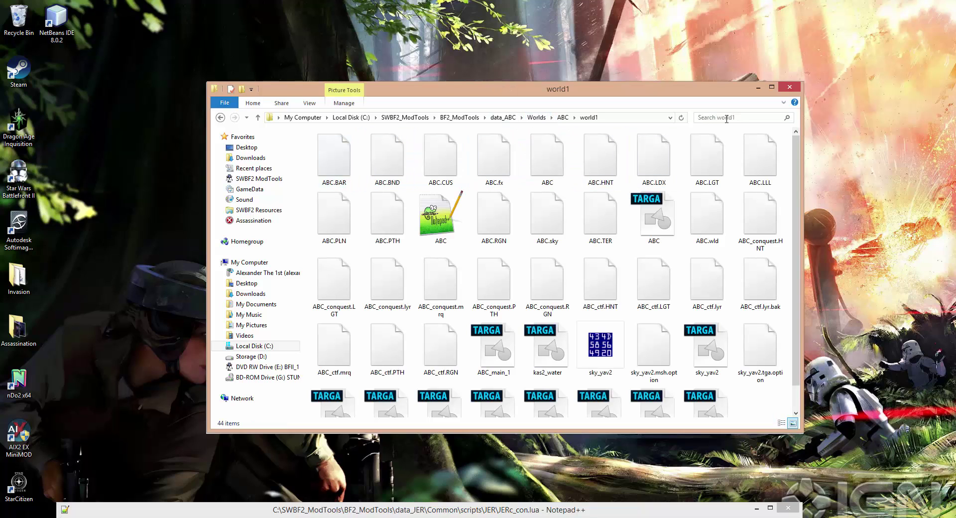
click(312, 104)
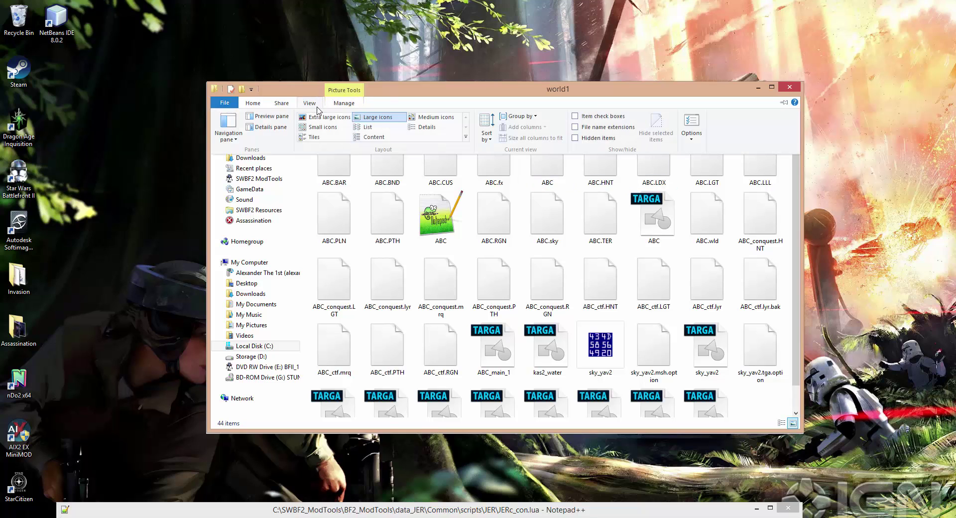
click(427, 127)
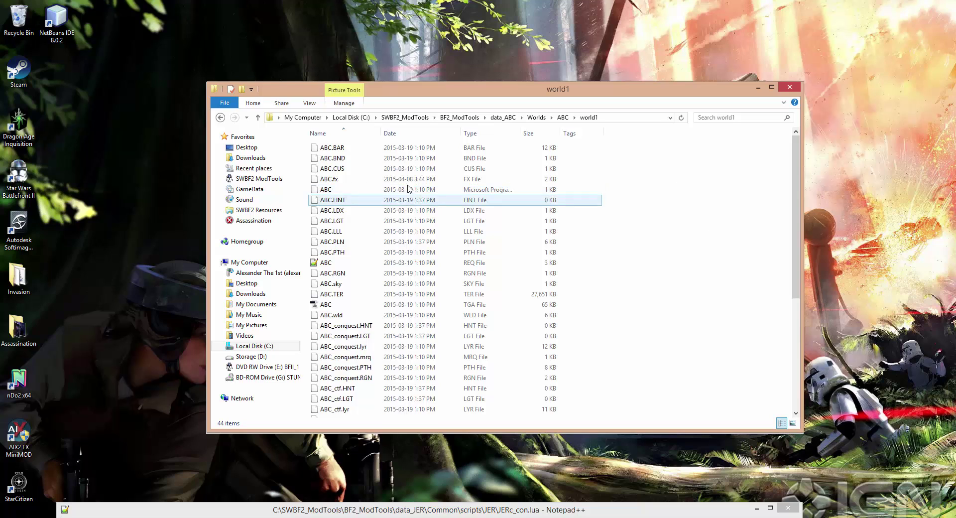
scroll(361, 185, down, 4)
scroll(362, 183, up, 4)
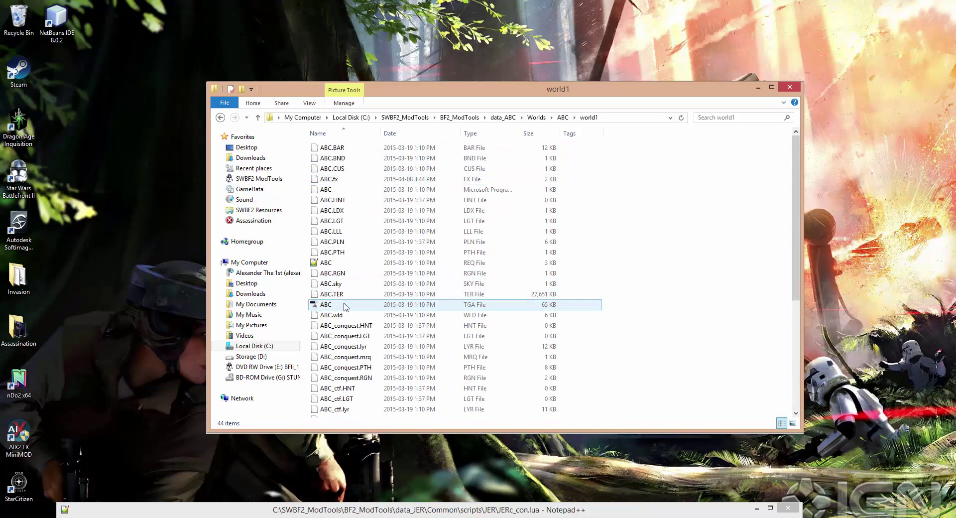
Step: Open ABC.sky with Edit with Notepad++
click(333, 287)
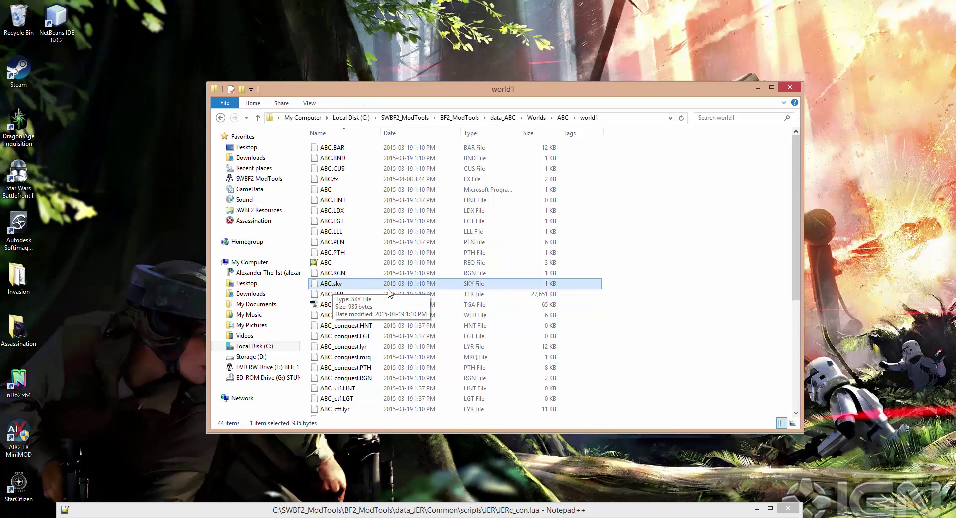
right_click(337, 284)
click(376, 301)
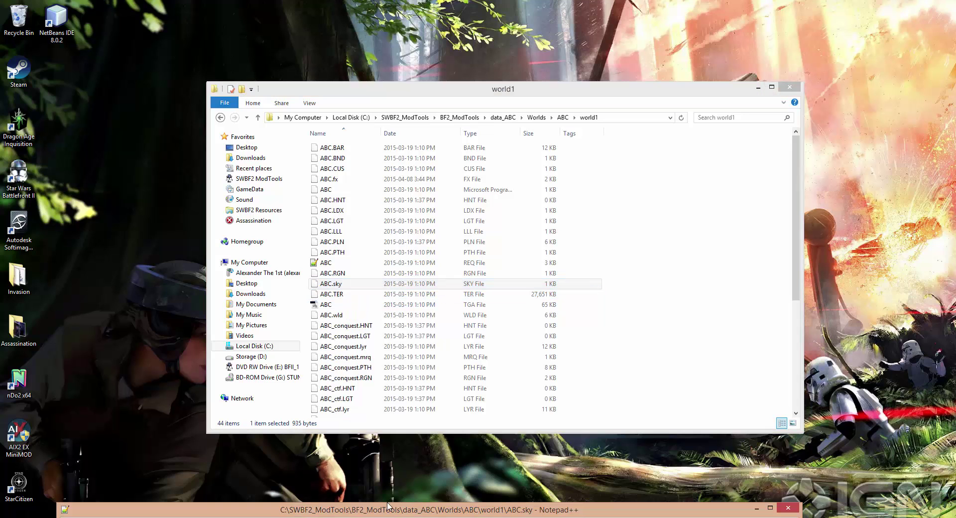
Step: Review ABC.sky's SkyInfo block, highlighting the PC NearSceneRange and FarSceneRange lines, down to DomeInfo
drag(386, 507, 648, 10)
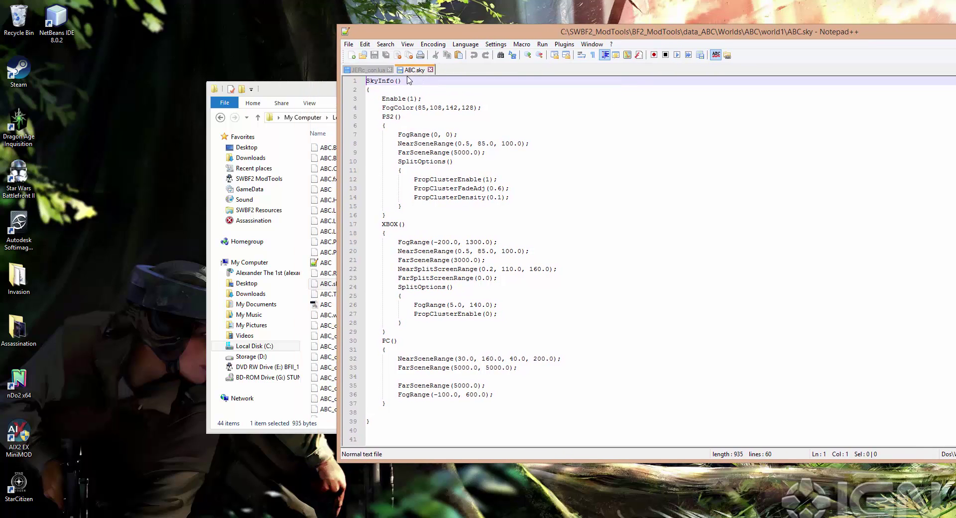
click(369, 90)
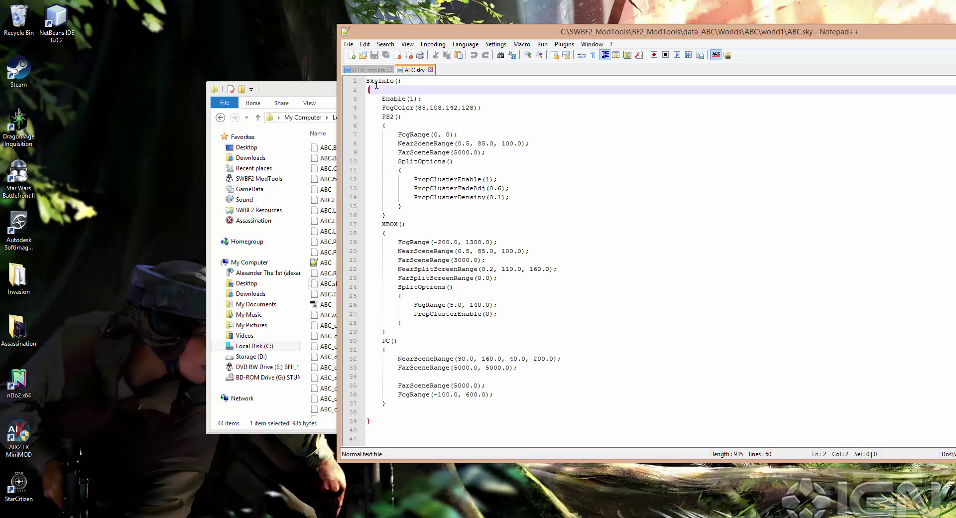
scroll(378, 92, down, 5)
scroll(381, 97, up, 5)
click(426, 394)
drag(423, 359, 492, 359)
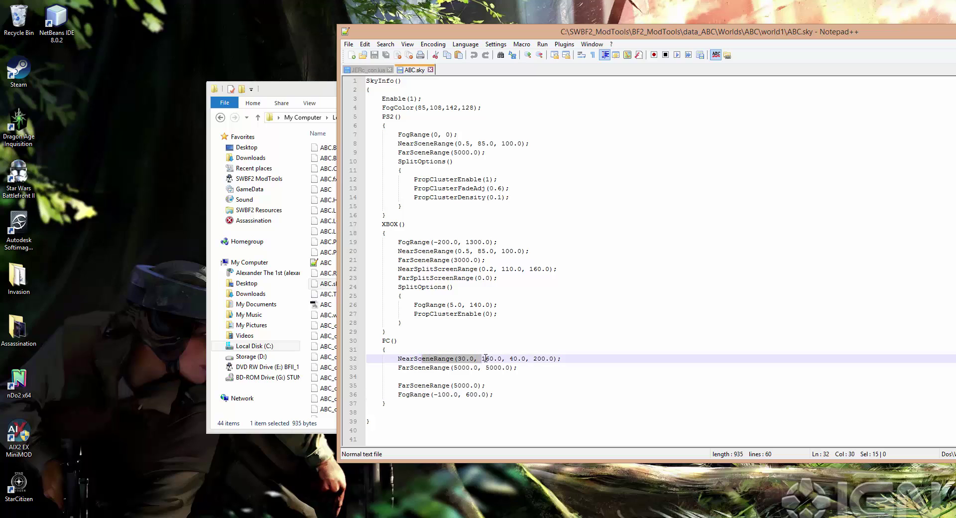
drag(567, 358, 398, 358)
drag(519, 367, 398, 359)
click(538, 367)
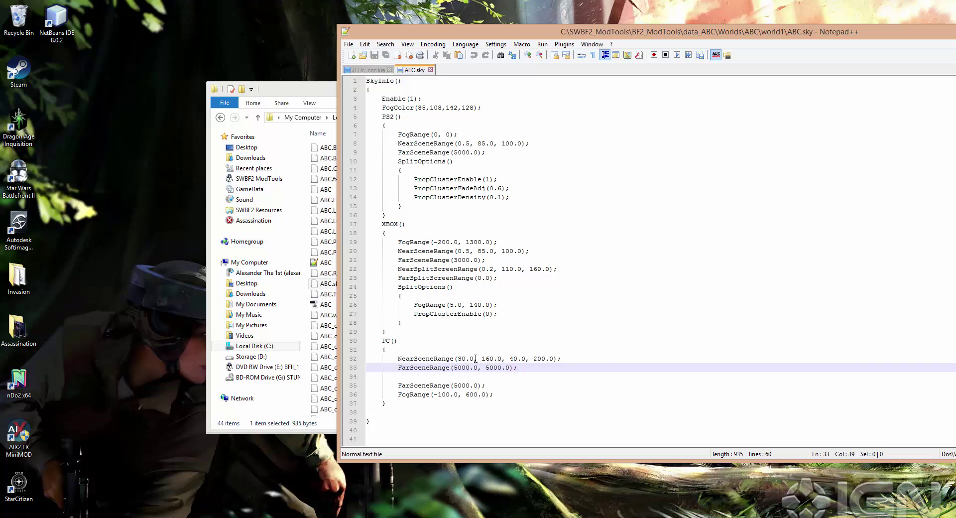
scroll(476, 358, down, 6)
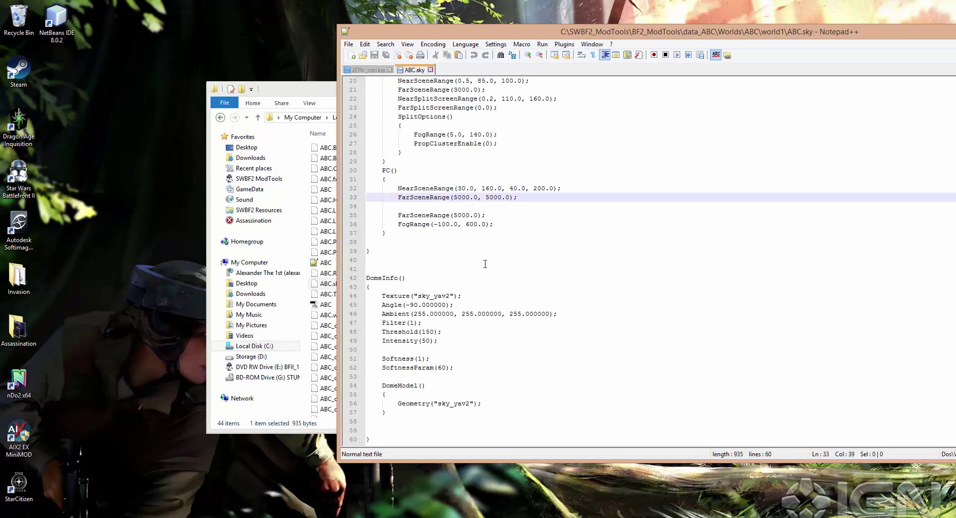
Step: Confirm DomeInfo's texture and geometry both use sky_yav2, then show Explorer's sky_yav2 TGA and MSH files
click(412, 279)
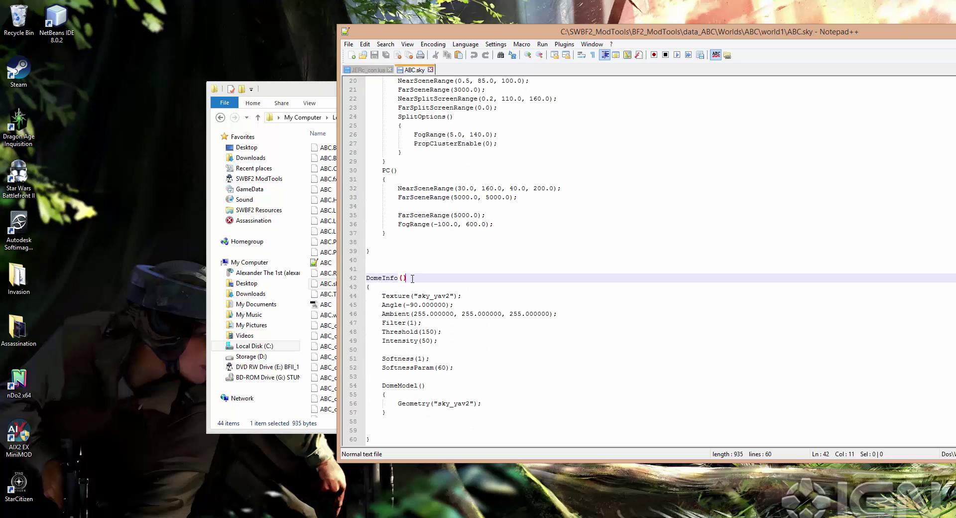
click(404, 287)
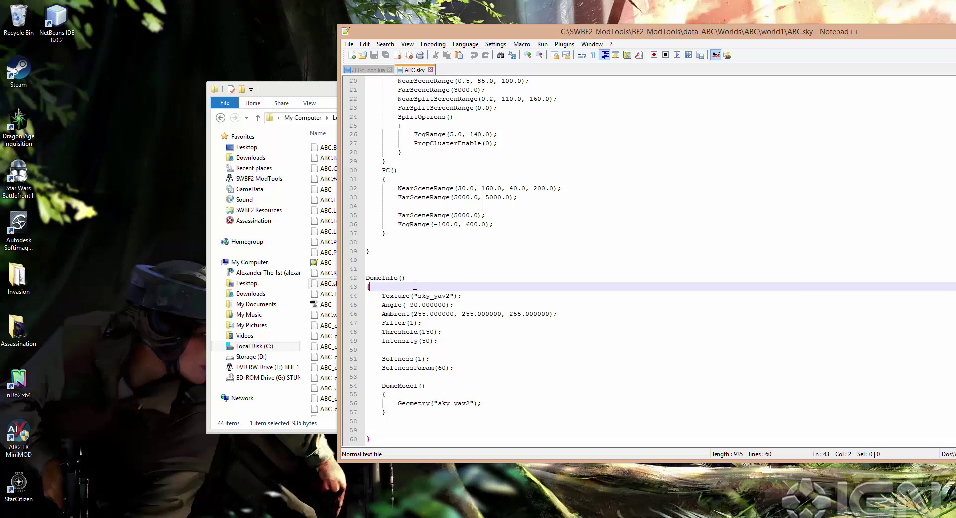
drag(496, 30, 654, 28)
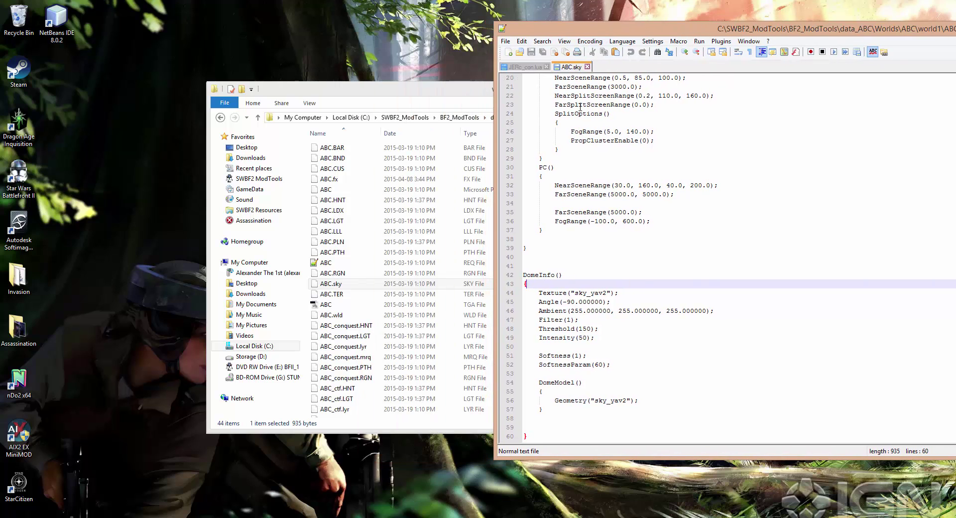
click(636, 290)
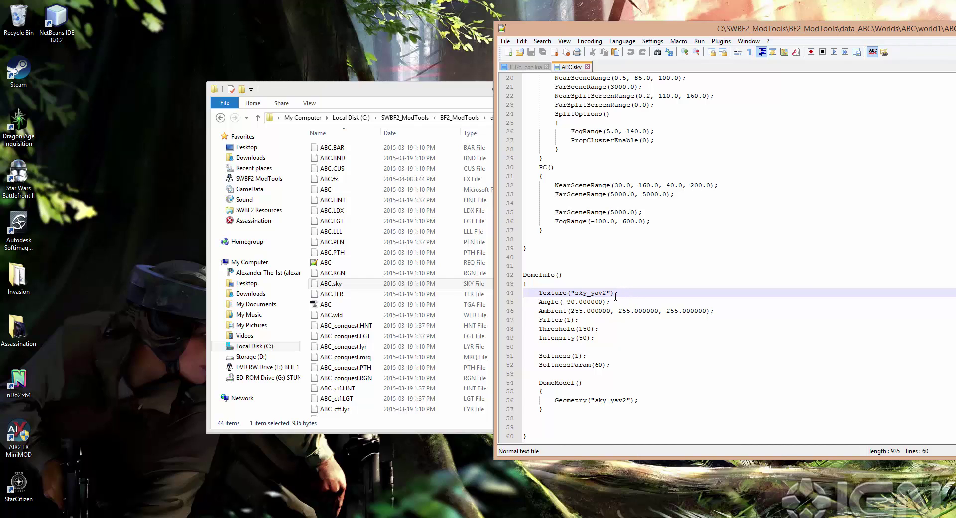
double_click(578, 293)
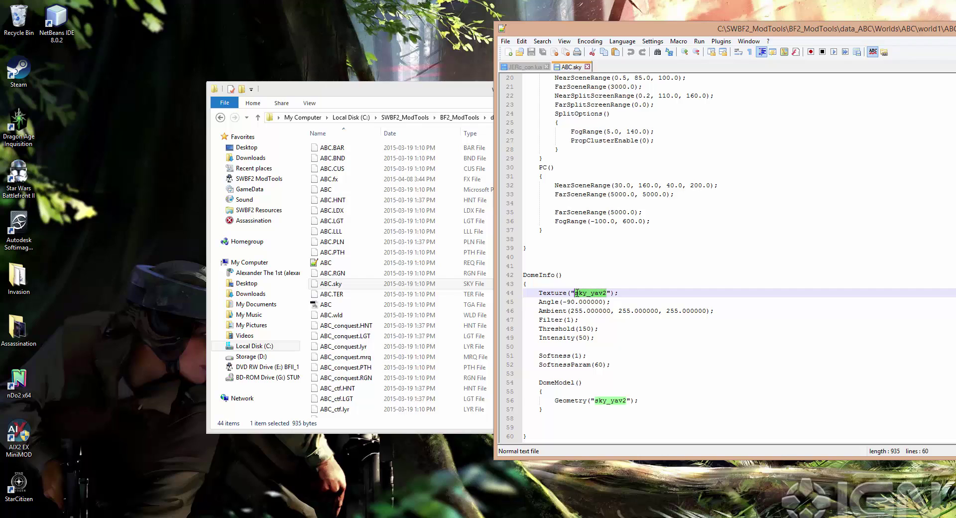
click(628, 295)
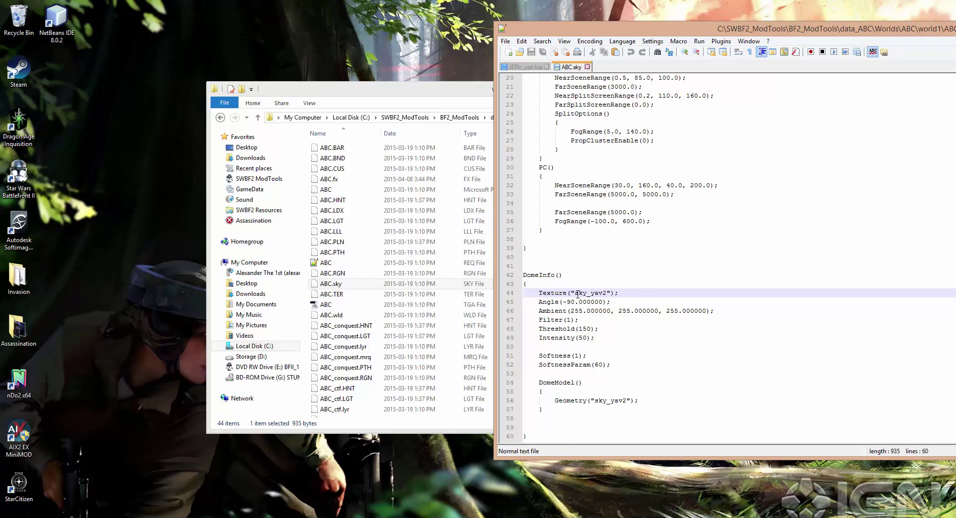
drag(578, 294, 587, 295)
click(604, 294)
drag(430, 93, 353, 86)
scroll(422, 285, down, 6)
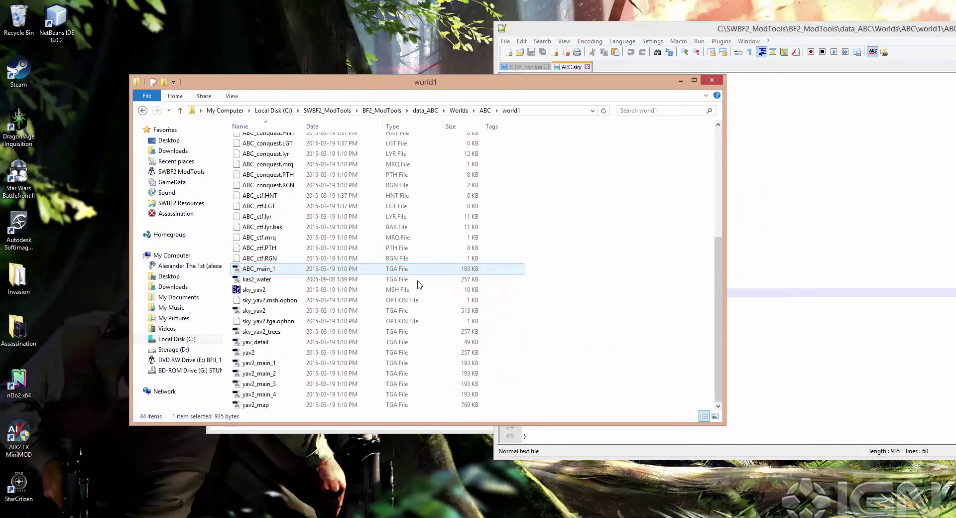
Step: View the sky_yav2.tga sunset texture in Photoshop, then minimize Photoshop
double_click(264, 311)
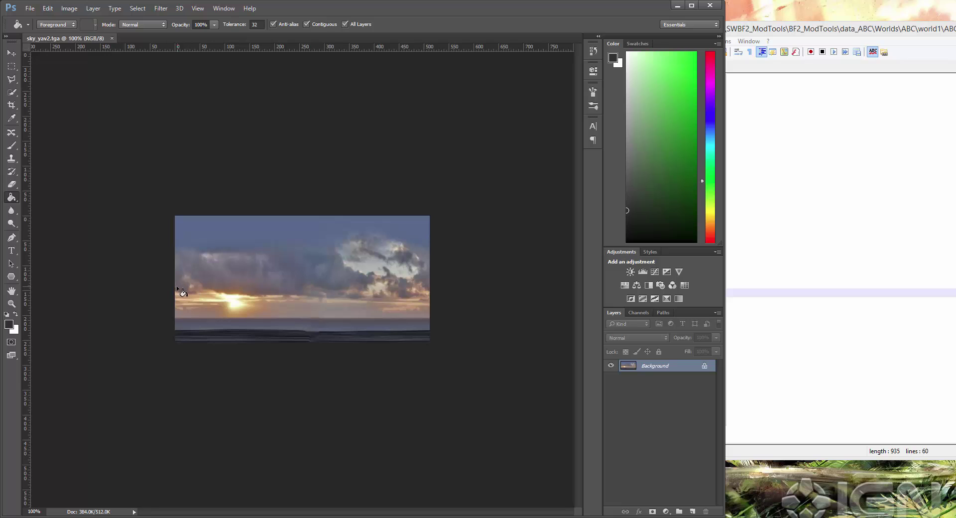
click(677, 6)
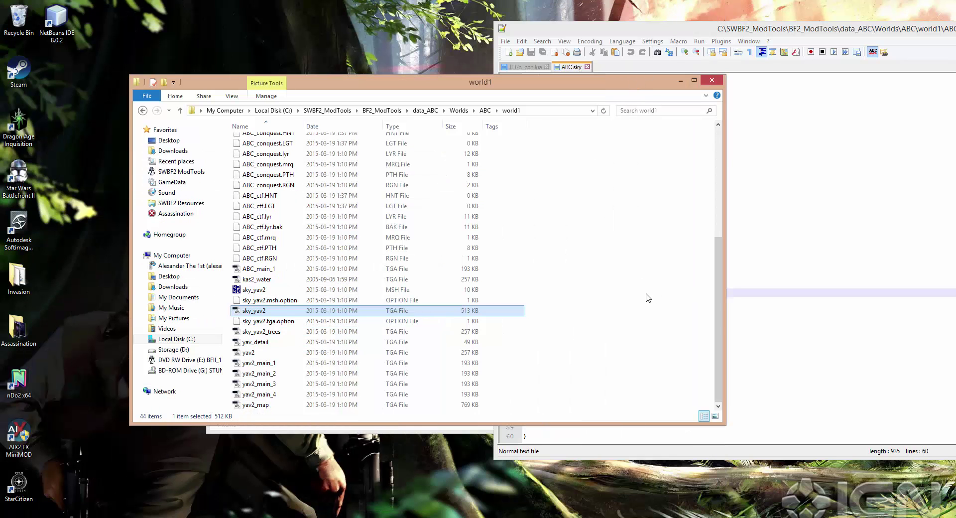
Step: Return to ABC.sky in Notepad++ and highlight the DomeInfo Angle(-90.000000) line
click(647, 298)
click(928, 311)
click(619, 303)
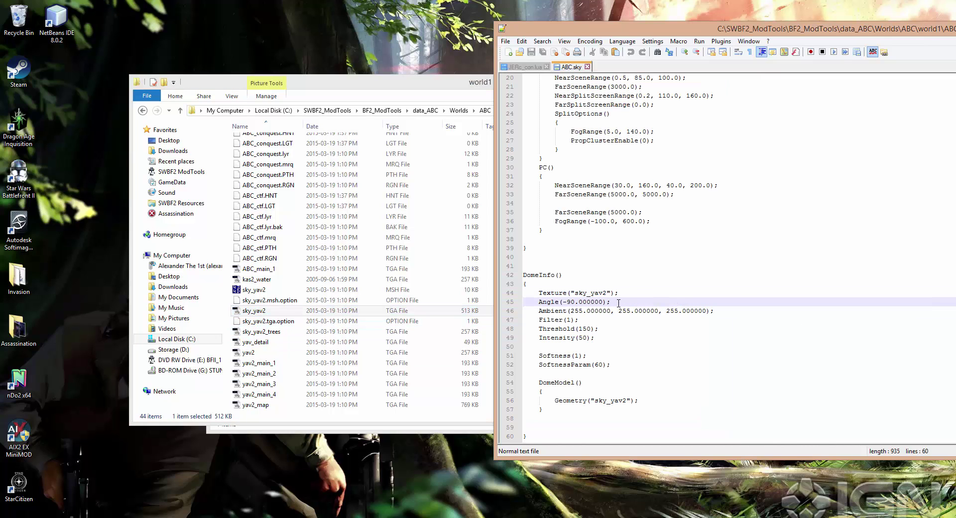
key(shift+Home)
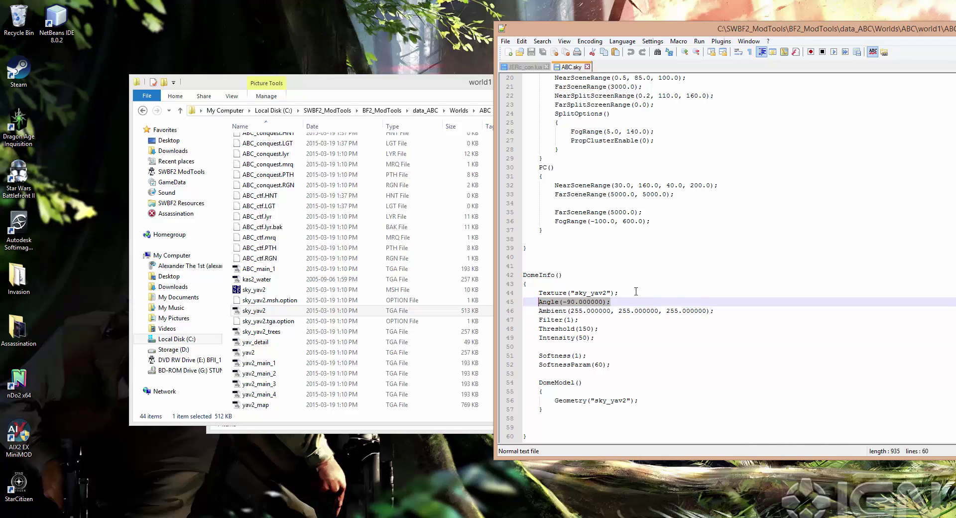
click(622, 302)
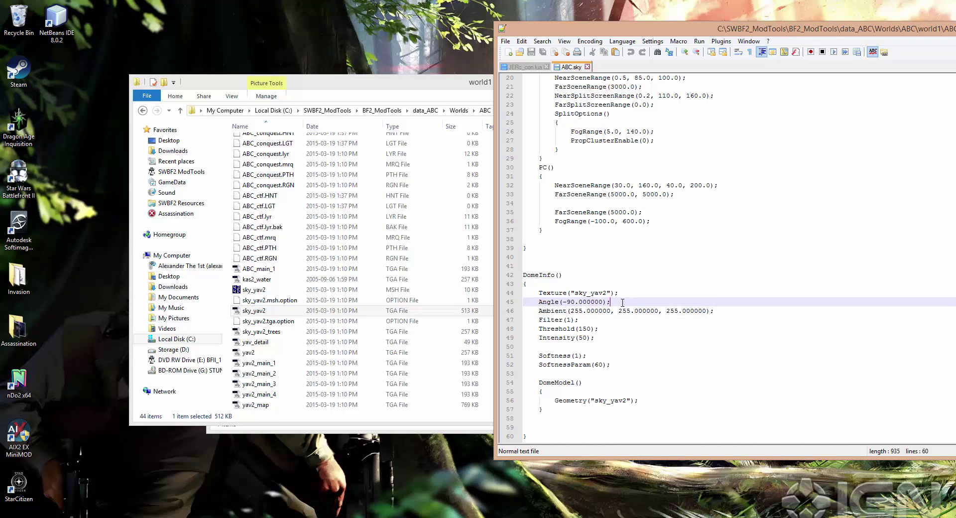
Step: Step through DomeInfo's Ambient, Filter, Threshold(150), Intensity(50), Softness(1) and SoftnessParam(60) lines, selecting them
click(572, 312)
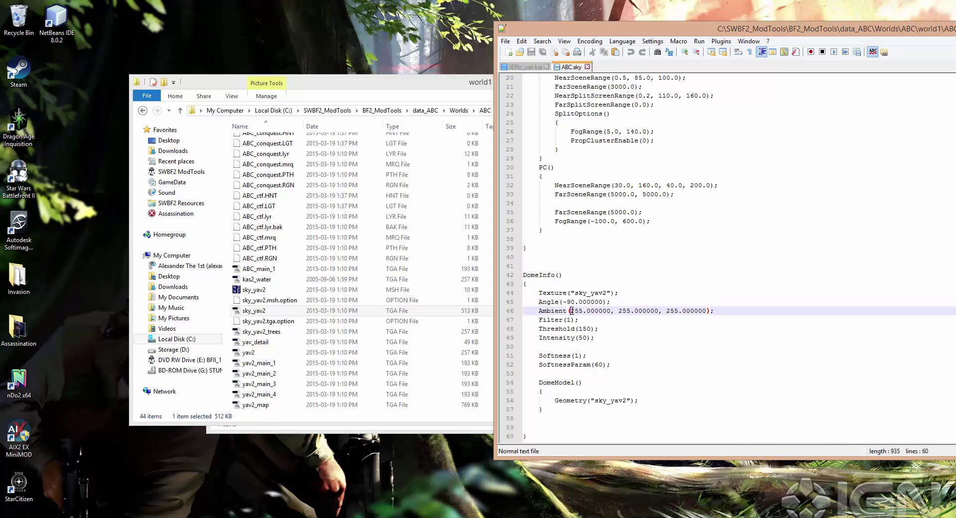
click(612, 311)
drag(575, 312, 612, 311)
click(632, 311)
click(687, 311)
click(602, 322)
click(616, 326)
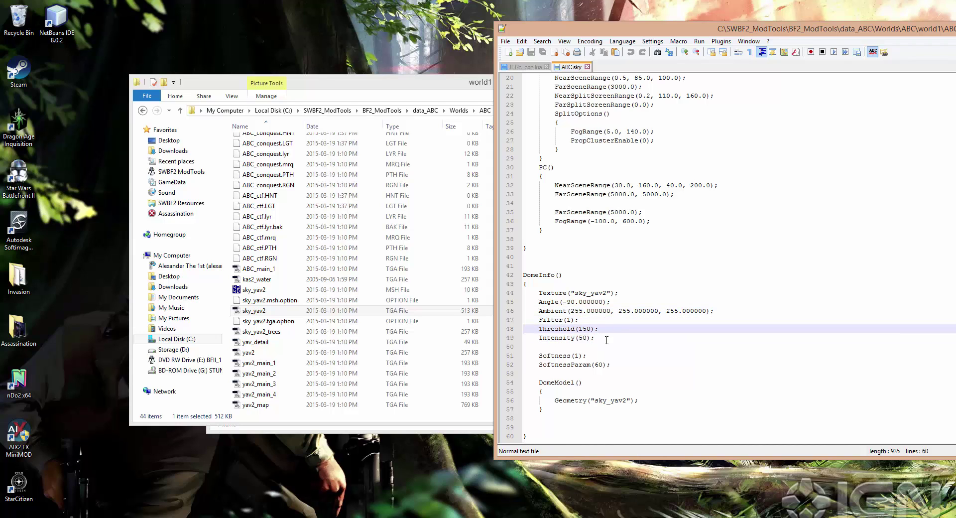
click(610, 338)
click(604, 357)
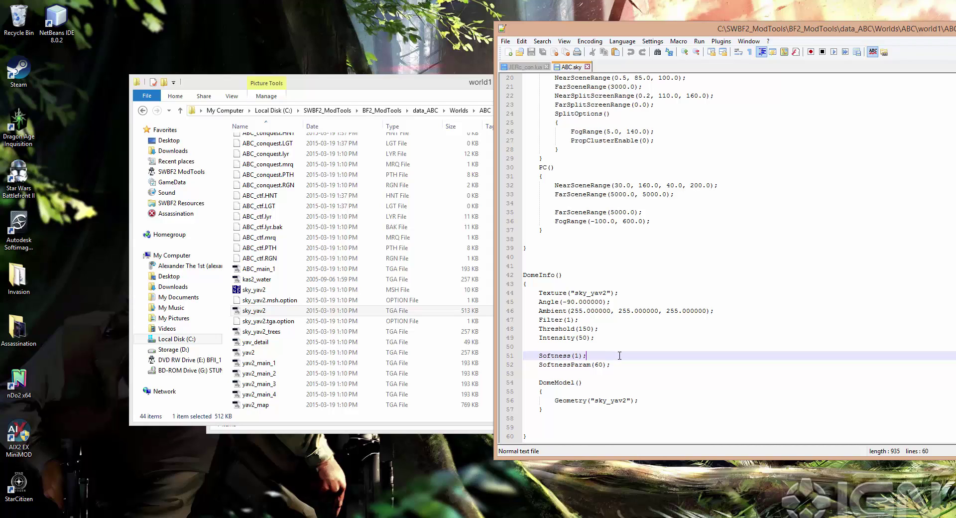
click(622, 362)
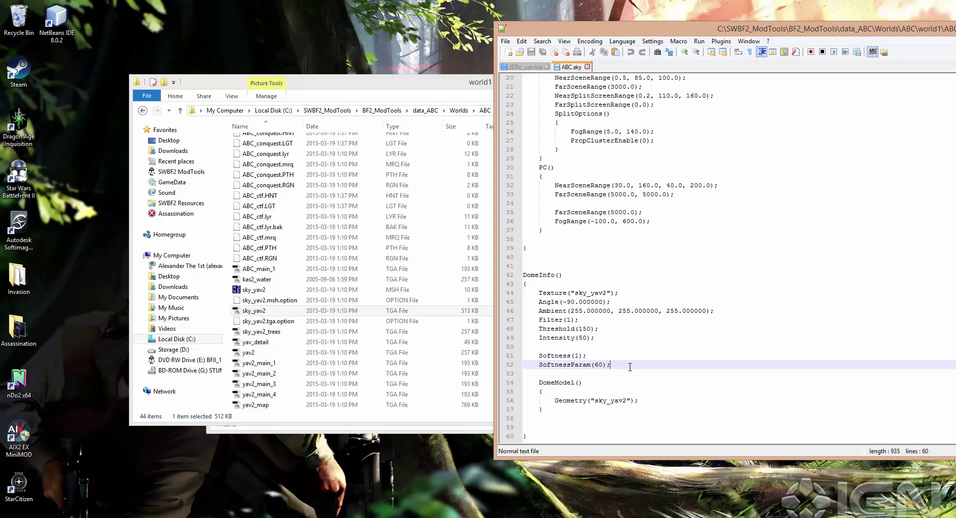
drag(630, 366, 537, 366)
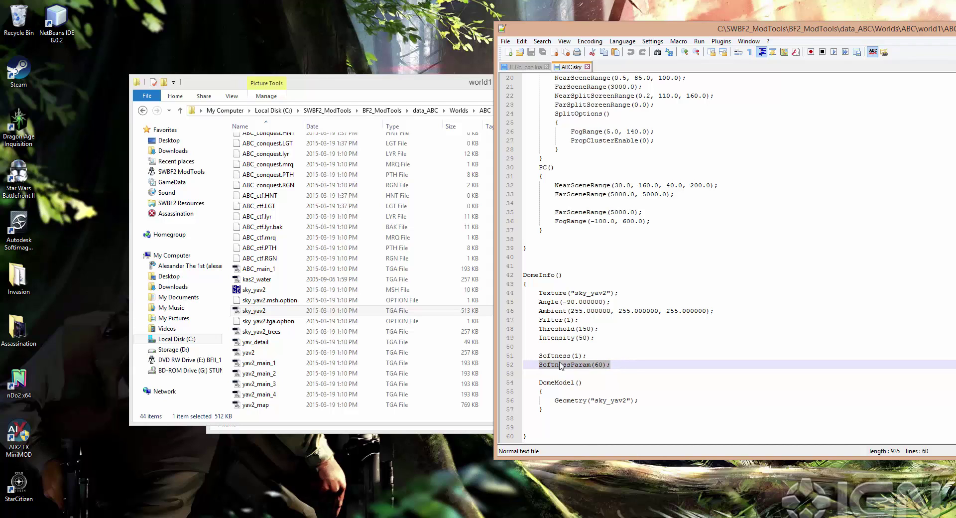
drag(628, 369, 538, 310)
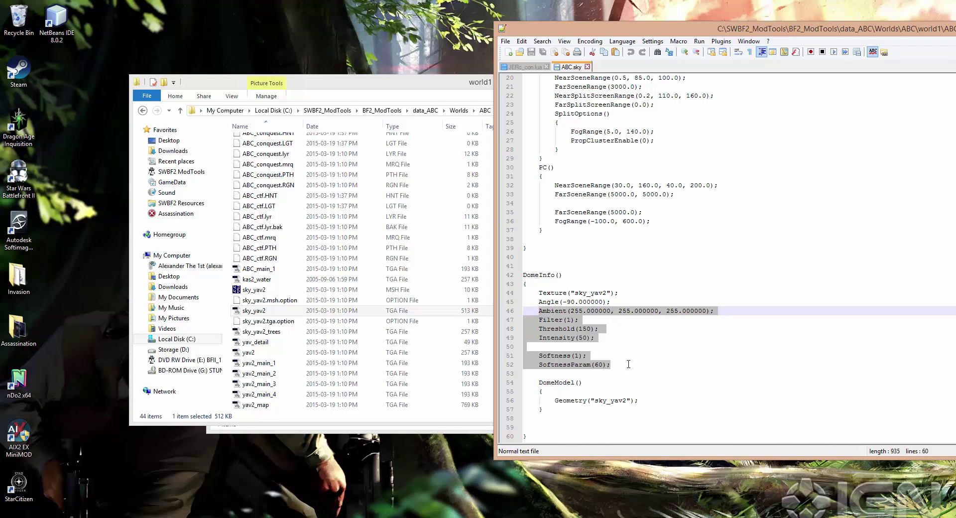
click(591, 302)
click(589, 293)
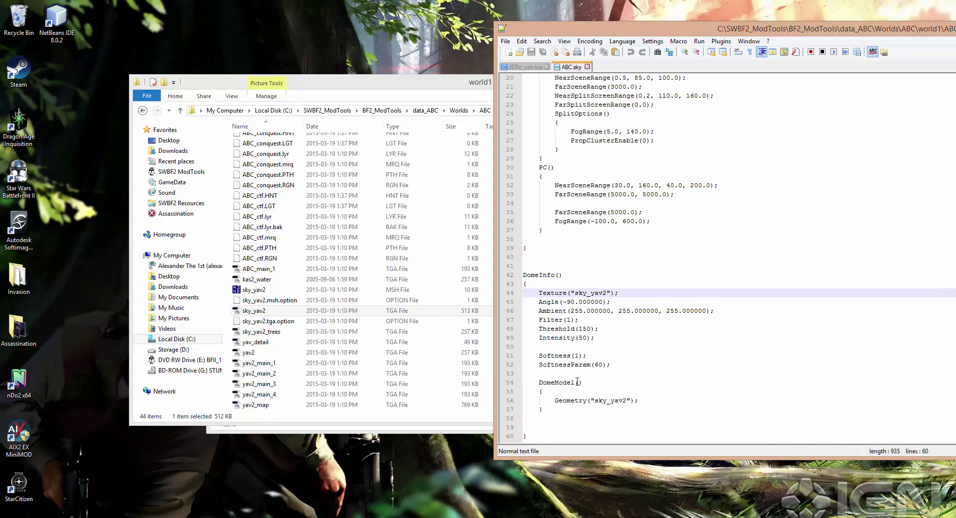
click(562, 383)
drag(543, 382, 587, 400)
click(550, 383)
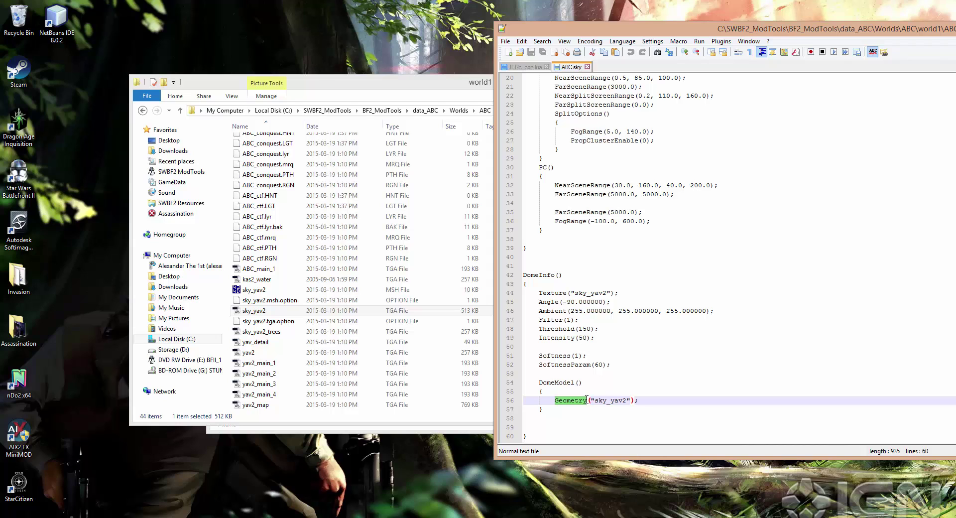
click(630, 401)
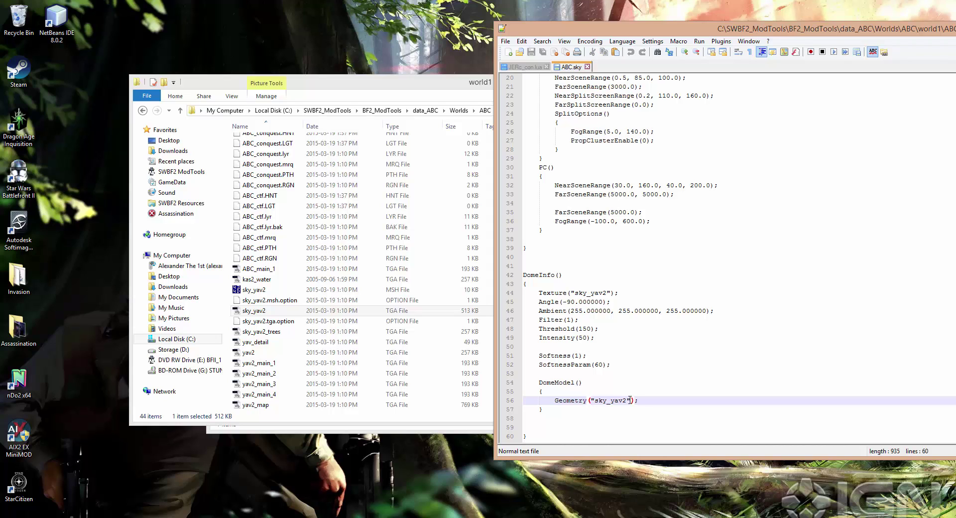
click(596, 400)
drag(597, 400, 626, 401)
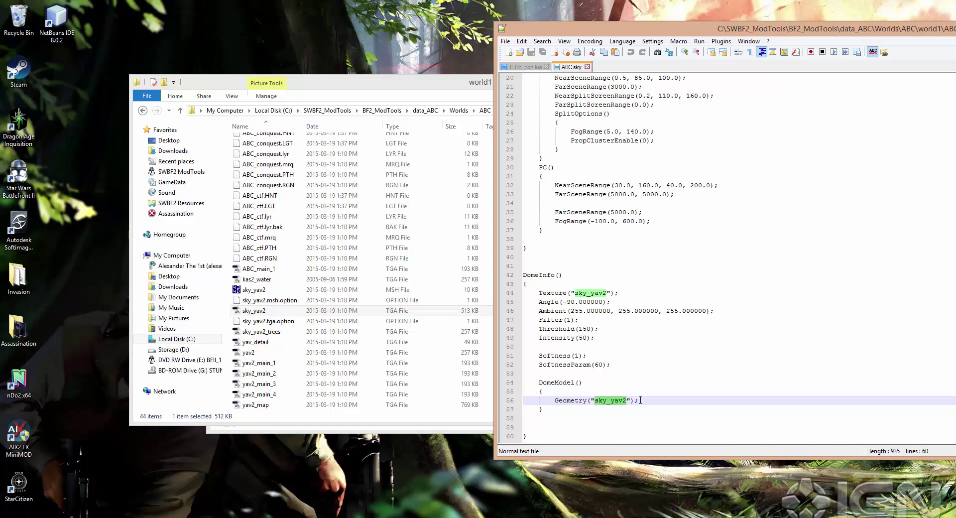
click(641, 400)
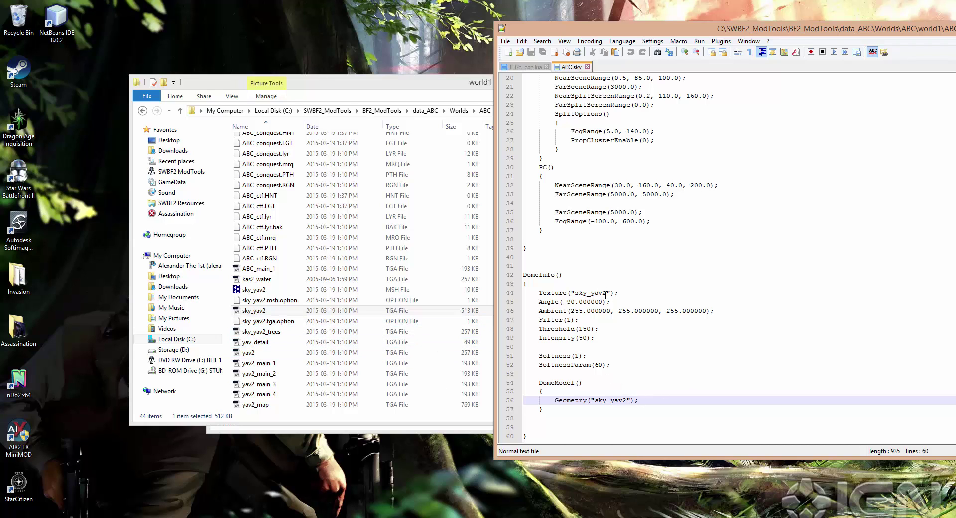
click(291, 301)
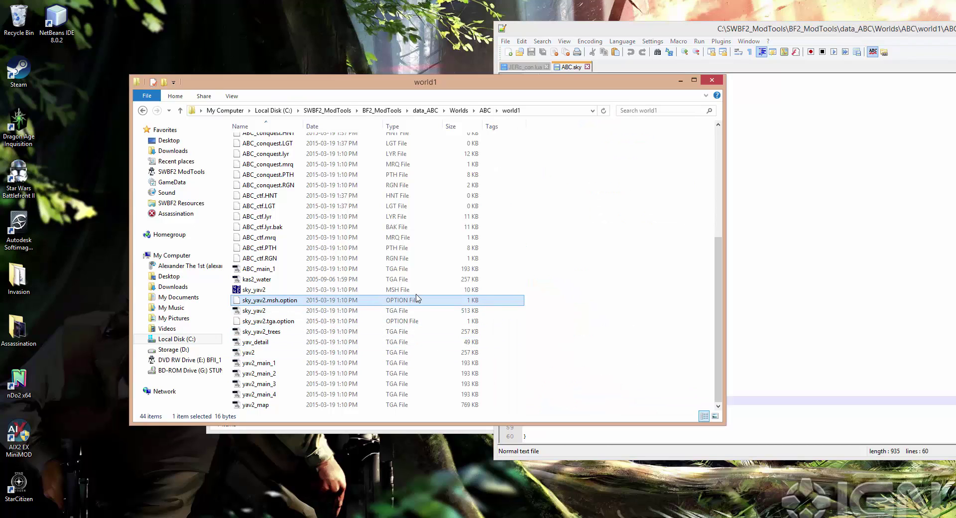
click(396, 290)
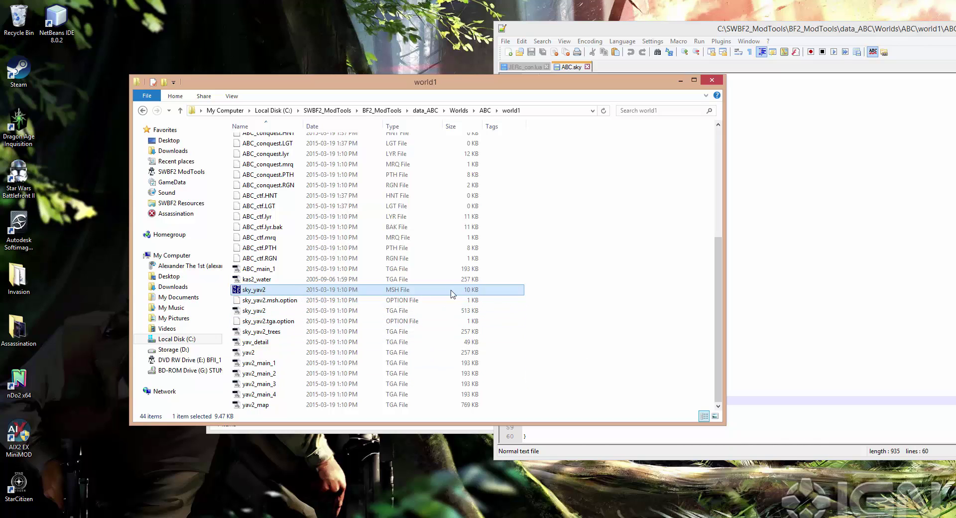
click(821, 331)
click(615, 337)
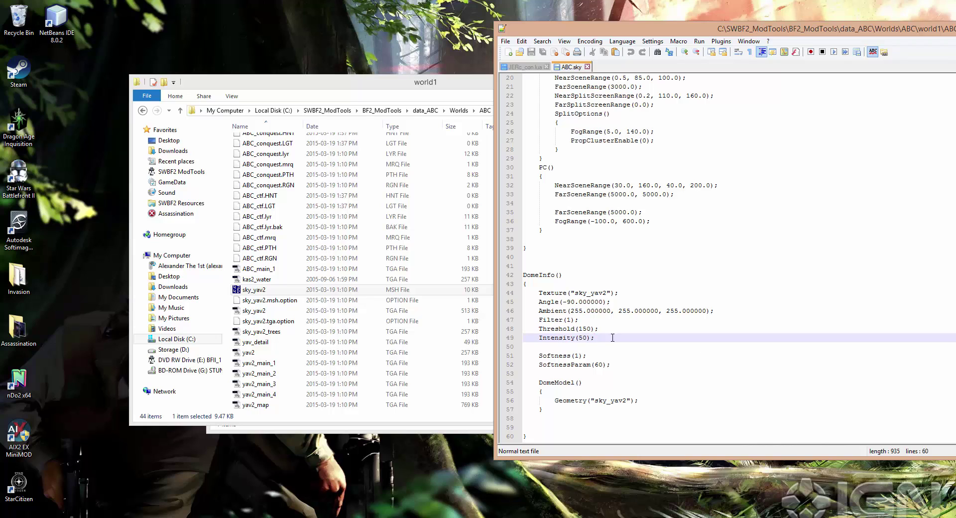
click(622, 329)
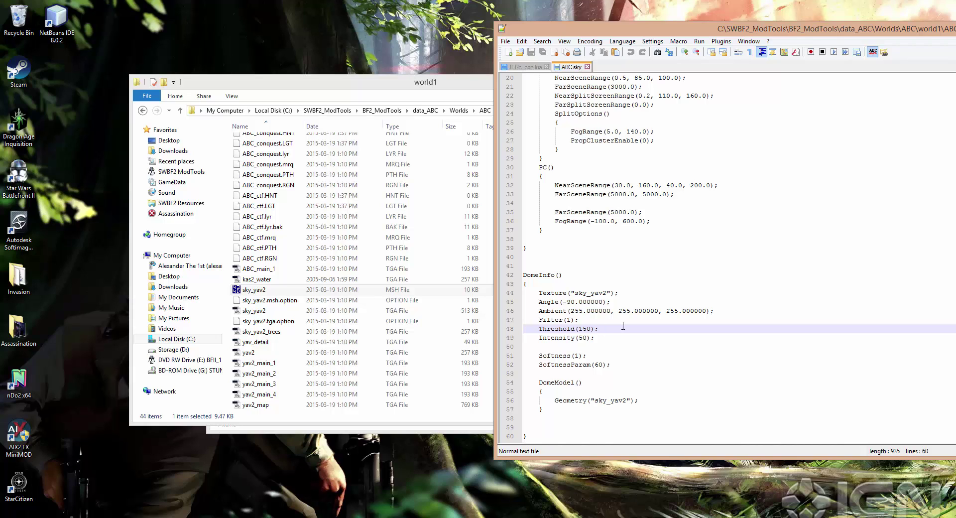
click(631, 400)
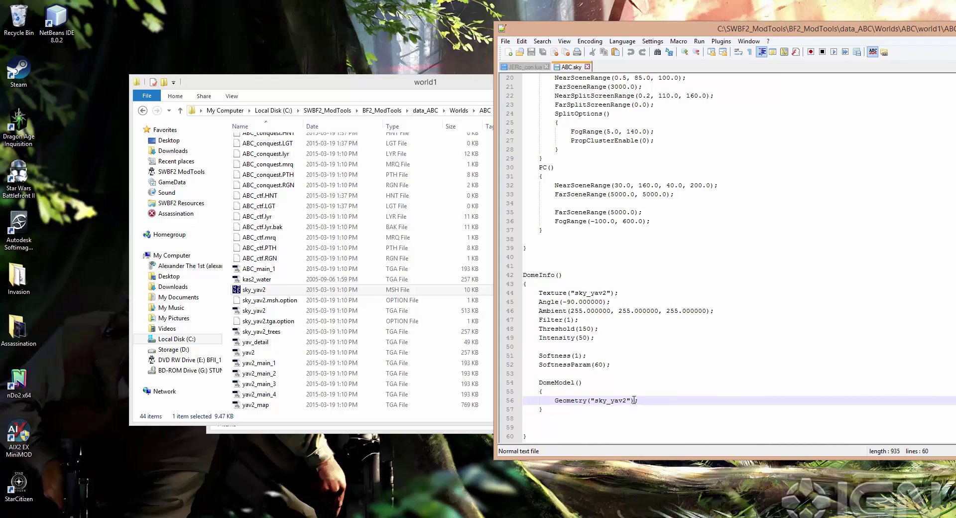
click(630, 400)
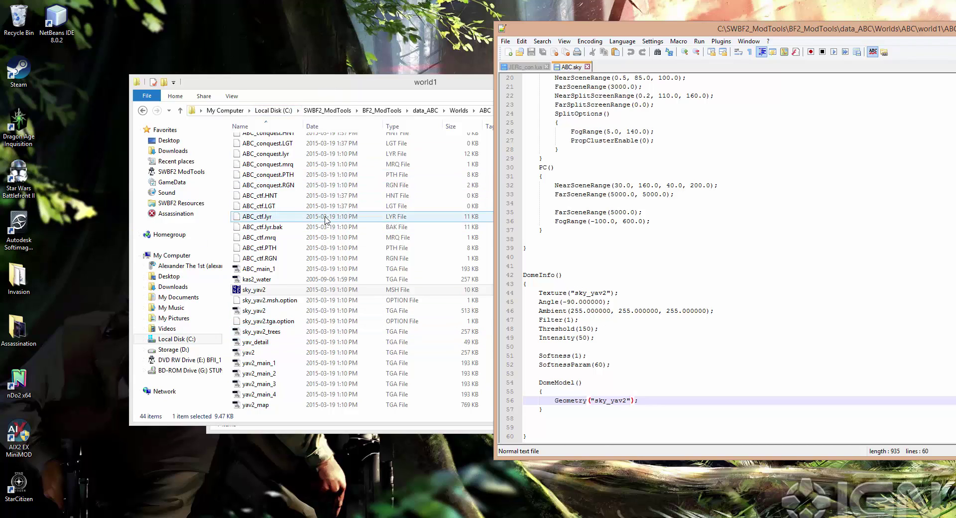
drag(576, 293, 608, 292)
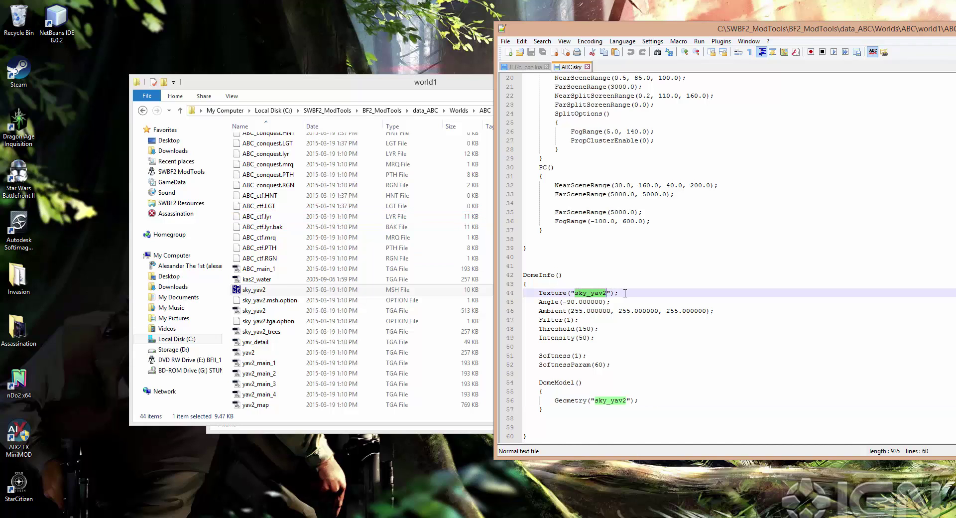
click(626, 293)
click(259, 293)
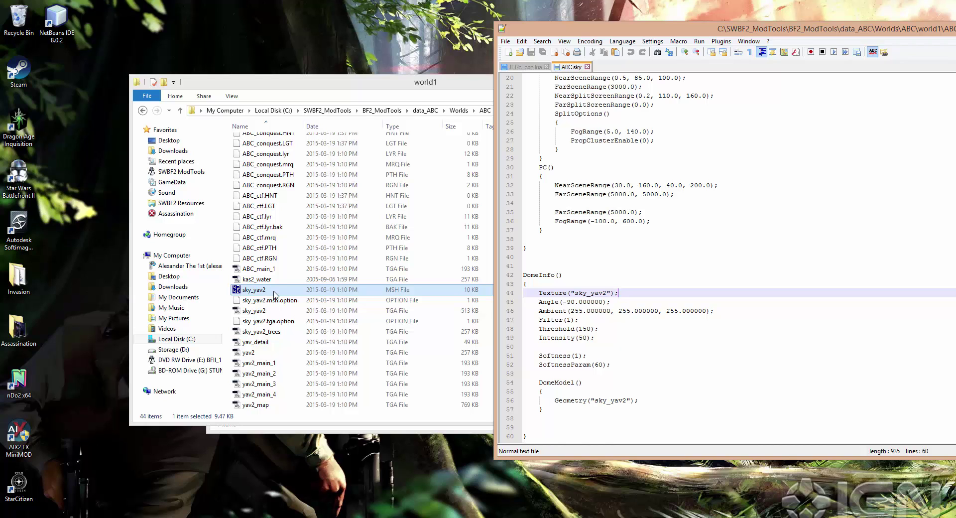
double_click(274, 311)
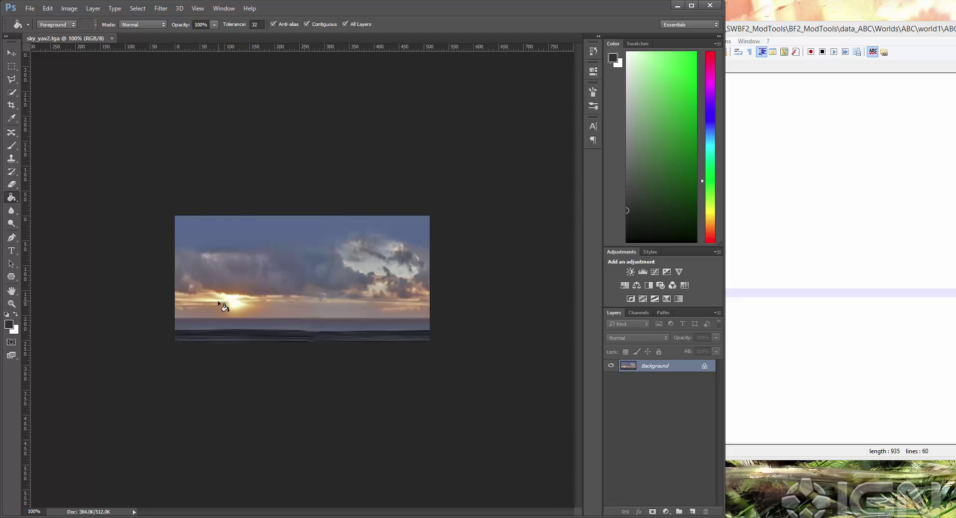
click(677, 5)
click(254, 289)
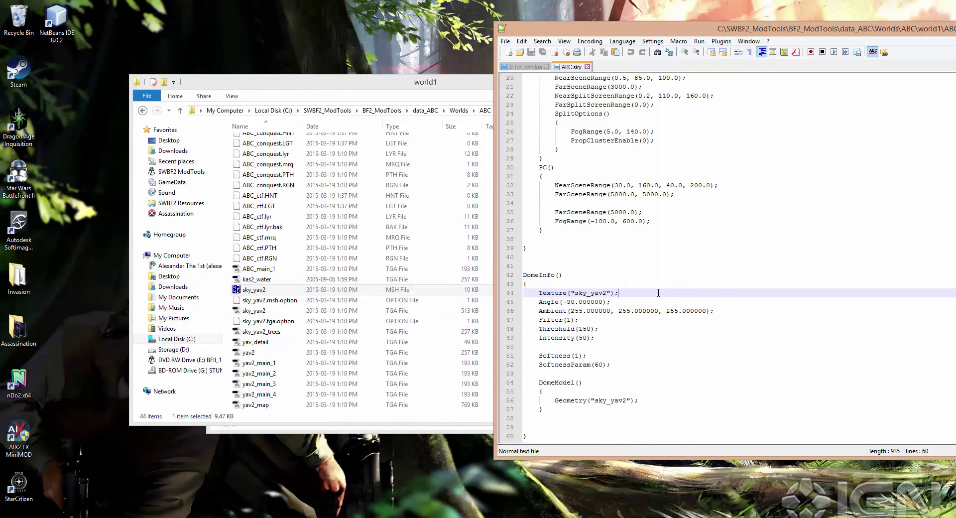
click(668, 304)
click(667, 311)
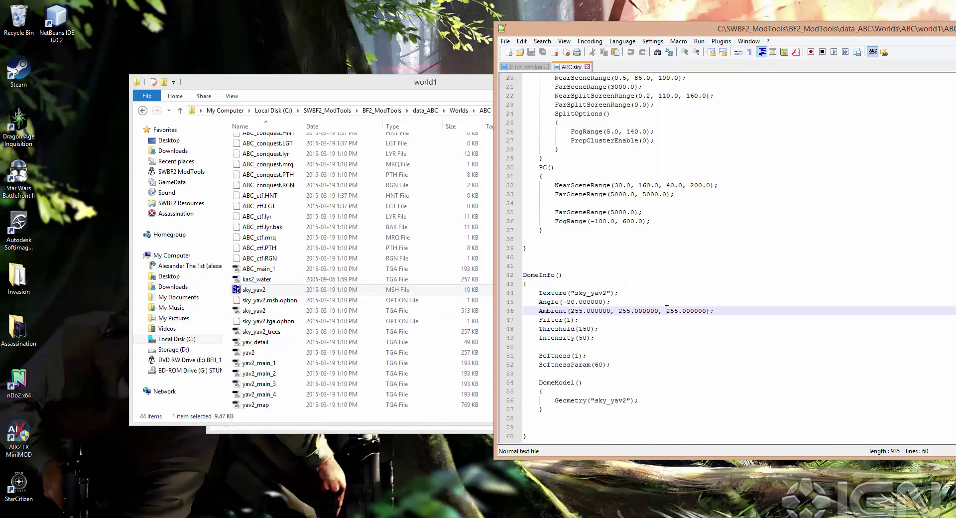
click(695, 311)
click(689, 310)
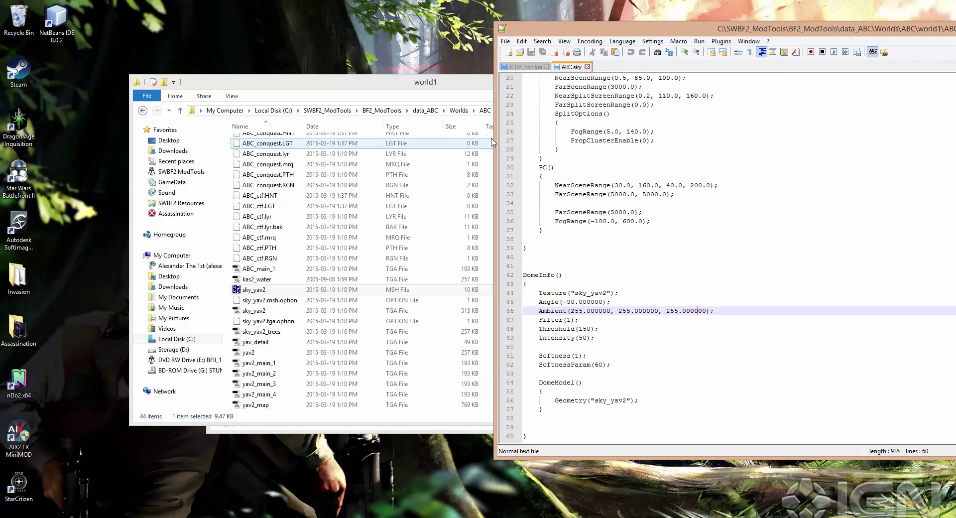
Step: Navigate Explorer from BF2_ModTools into assets\worlds
click(351, 90)
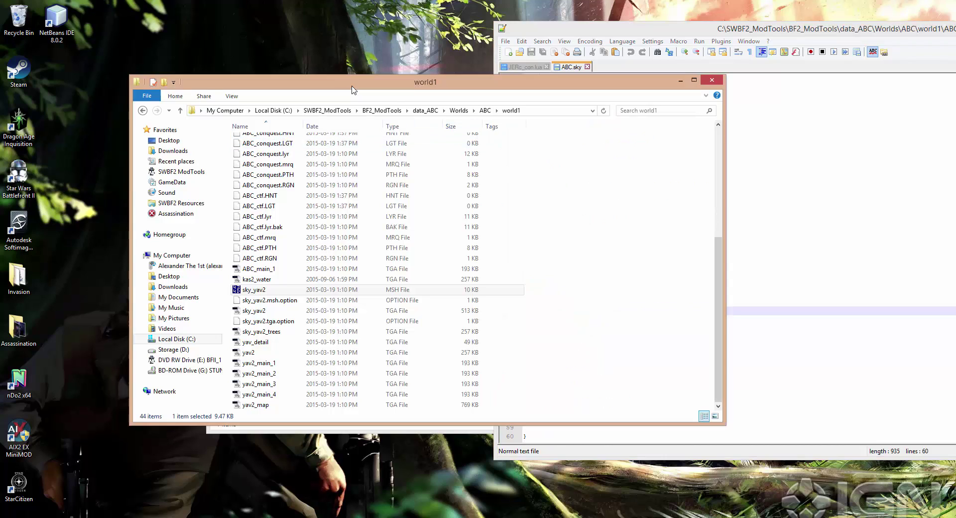
drag(352, 90, 651, 88)
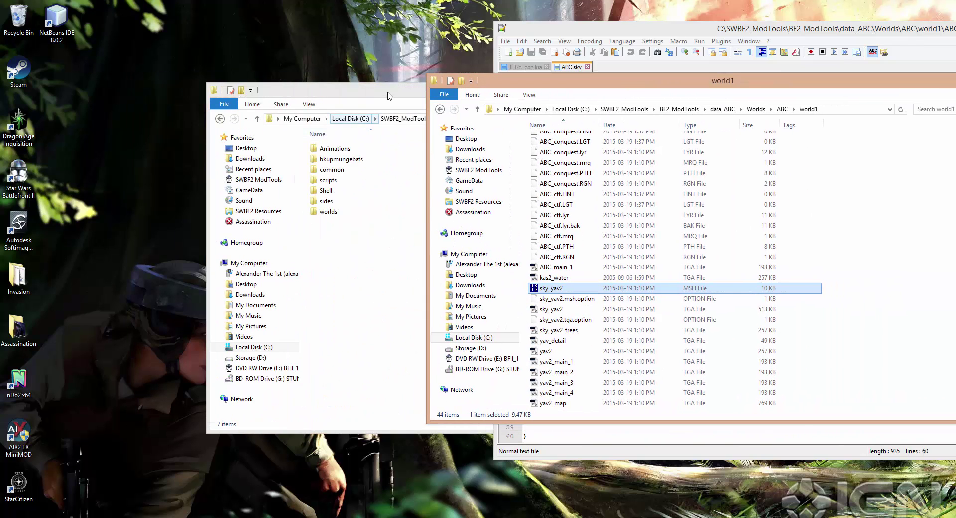
drag(391, 91, 264, 106)
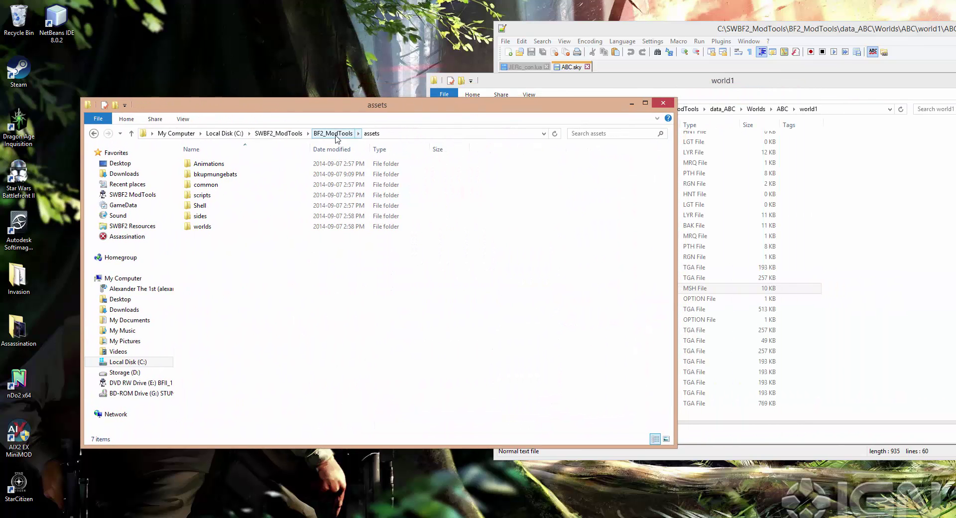
click(336, 134)
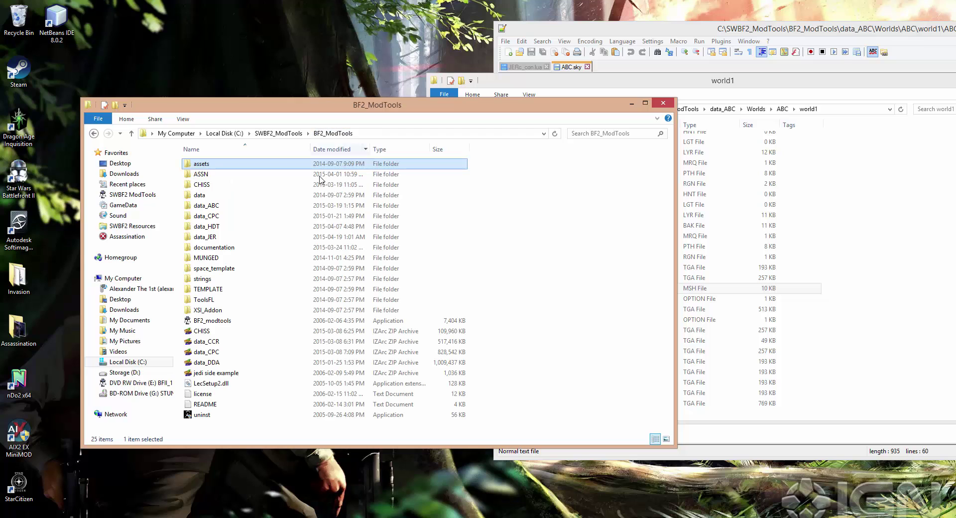
double_click(203, 165)
double_click(216, 227)
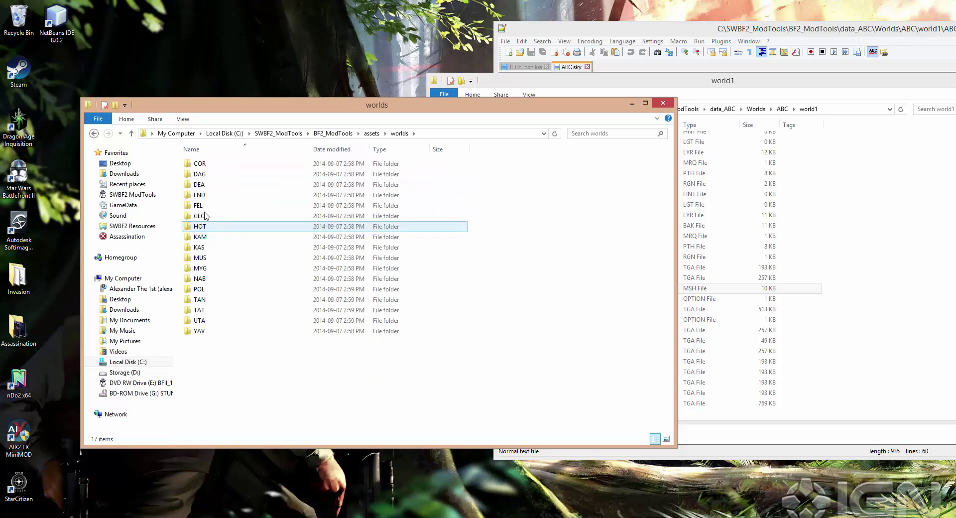
drag(232, 103, 186, 32)
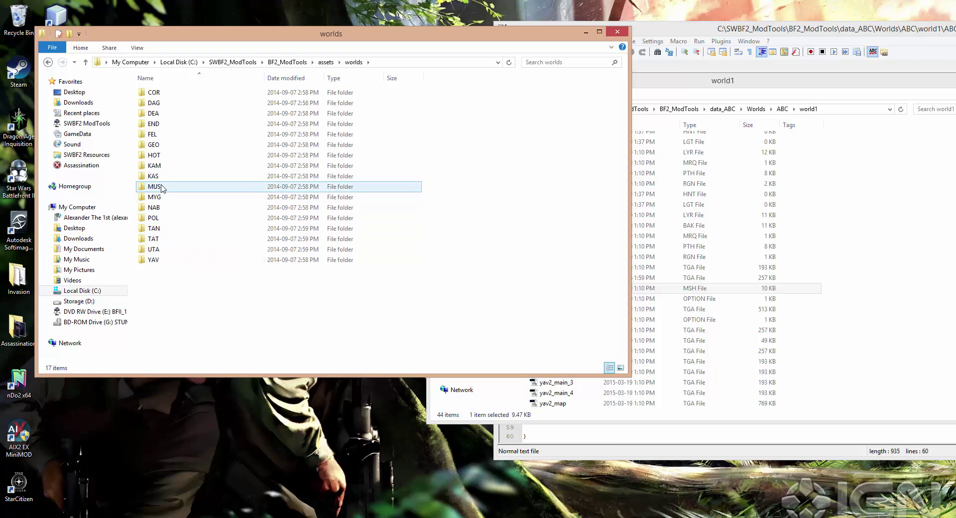
Step: Open HOT\world1 and bring up the context menu for hoth.sky
double_click(156, 154)
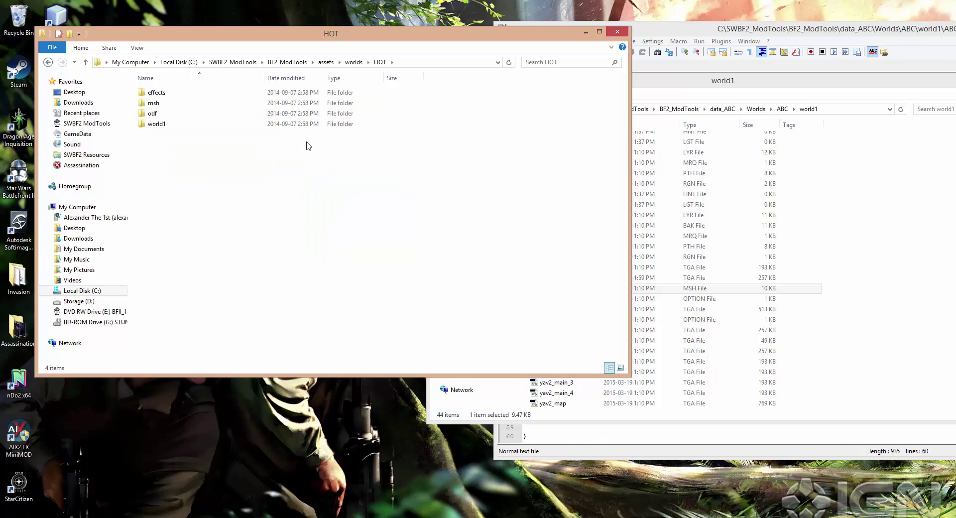
double_click(158, 125)
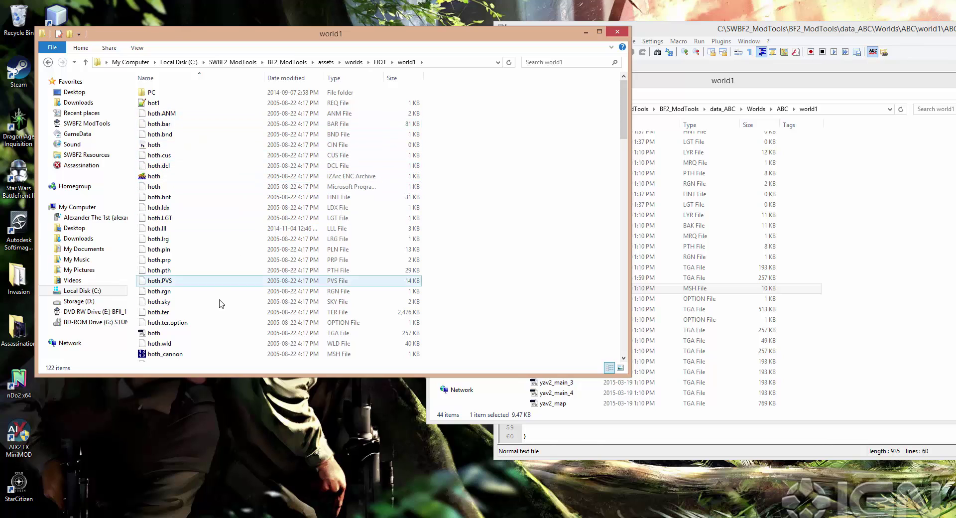
scroll(216, 307, down, 1)
scroll(185, 299, down, 4)
scroll(197, 223, up, 2)
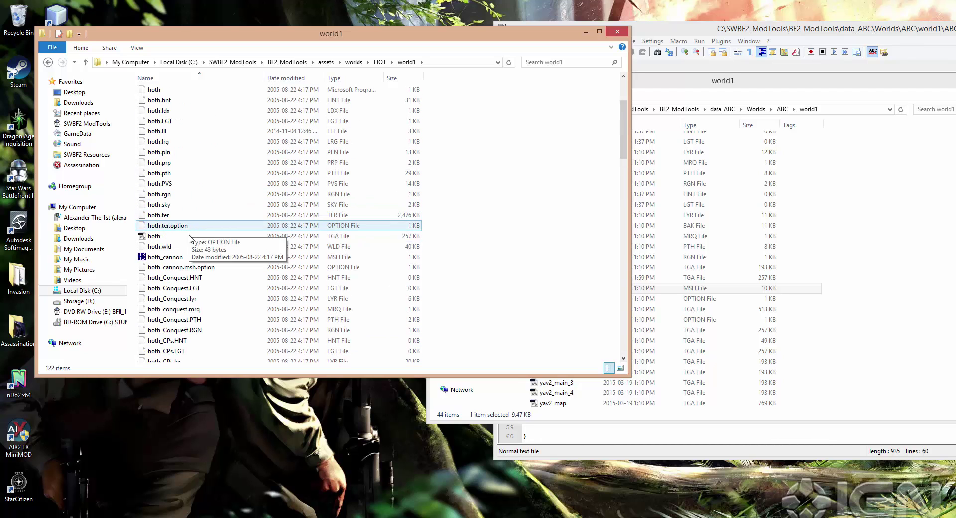
right_click(165, 208)
Step: Open hoth.sky in Notepad++ and find its DomeInfo() line, comparing against ABC.sky
click(202, 222)
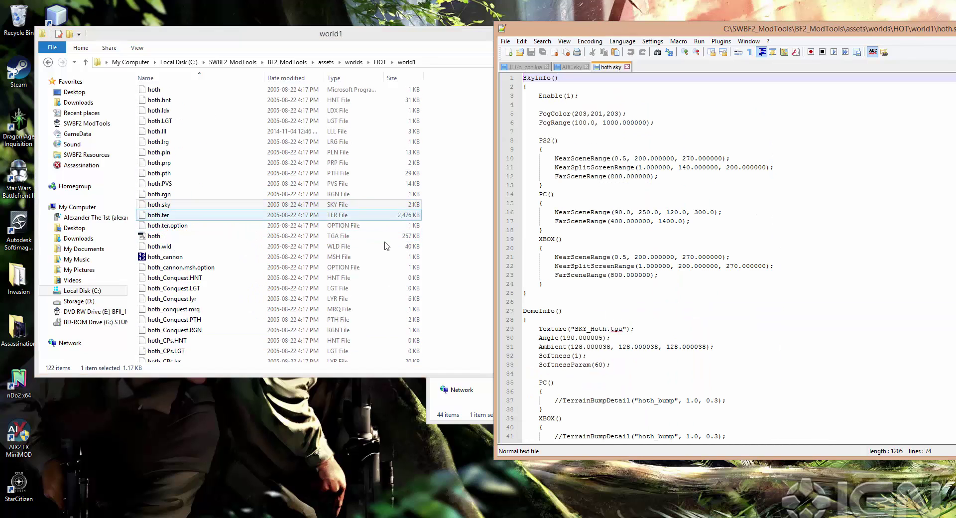
click(682, 245)
scroll(662, 261, down, 4)
scroll(662, 261, down, 3)
scroll(560, 205, up, 3)
click(572, 204)
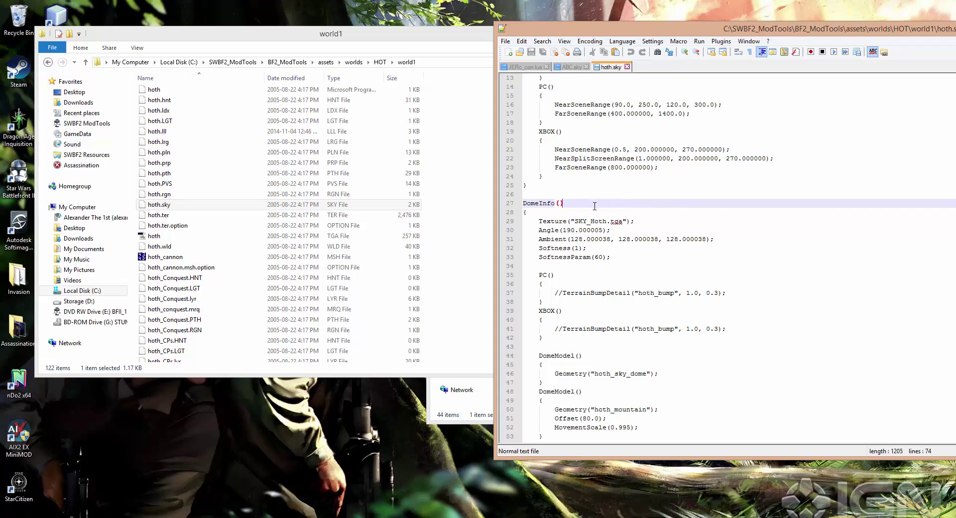
click(570, 67)
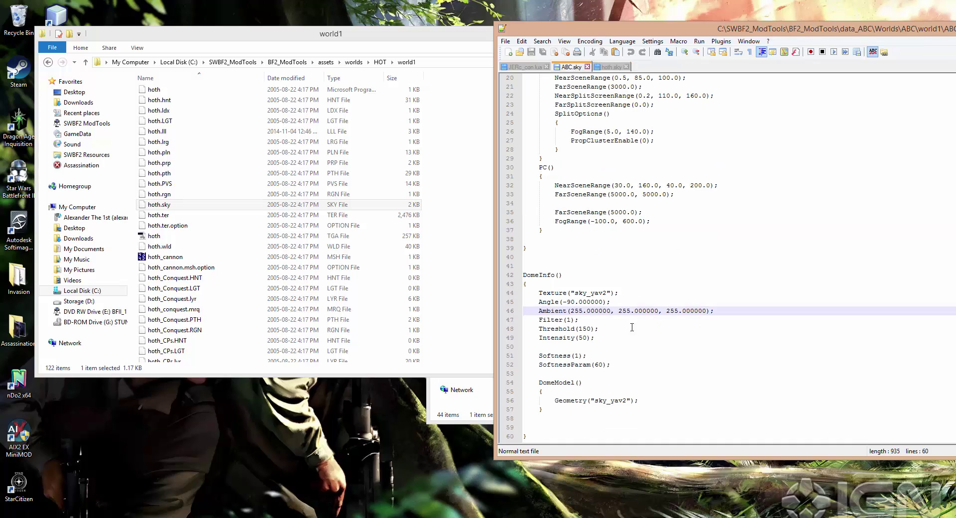
click(611, 67)
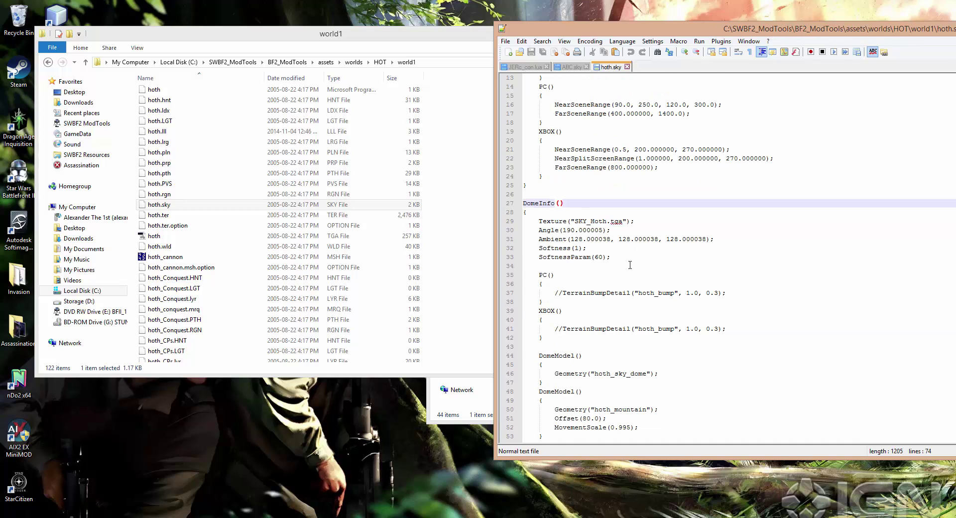
Step: Inspect the first DomeModel block and highlight its hoth_sky_dome geometry
click(567, 284)
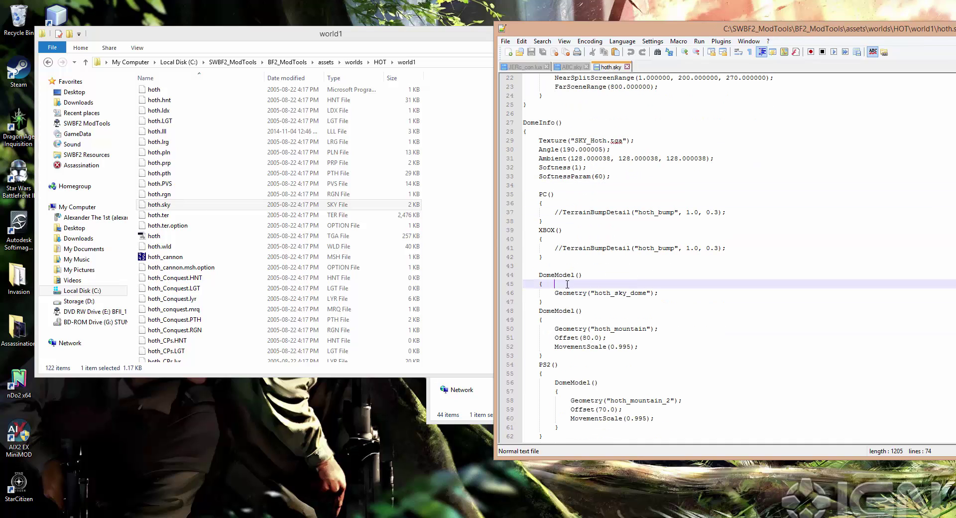
click(568, 310)
scroll(590, 308, down, 2)
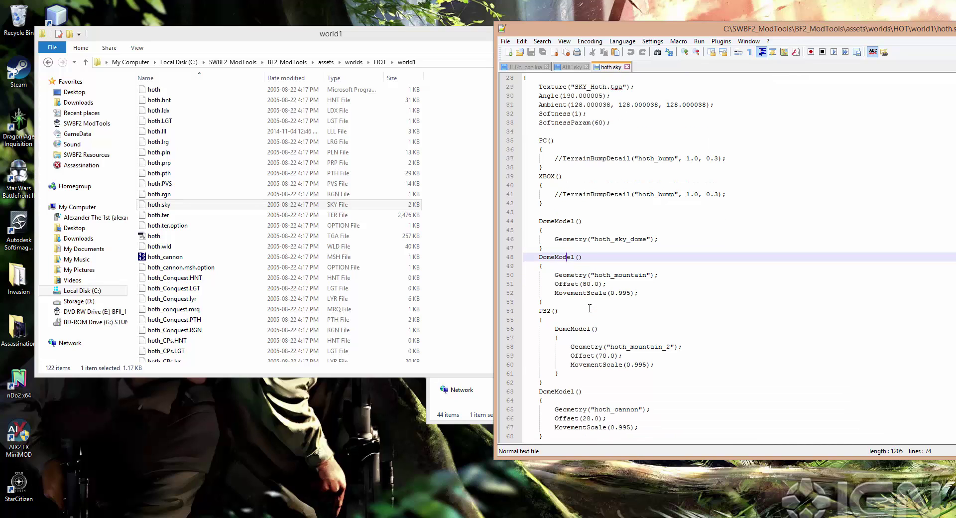
click(589, 224)
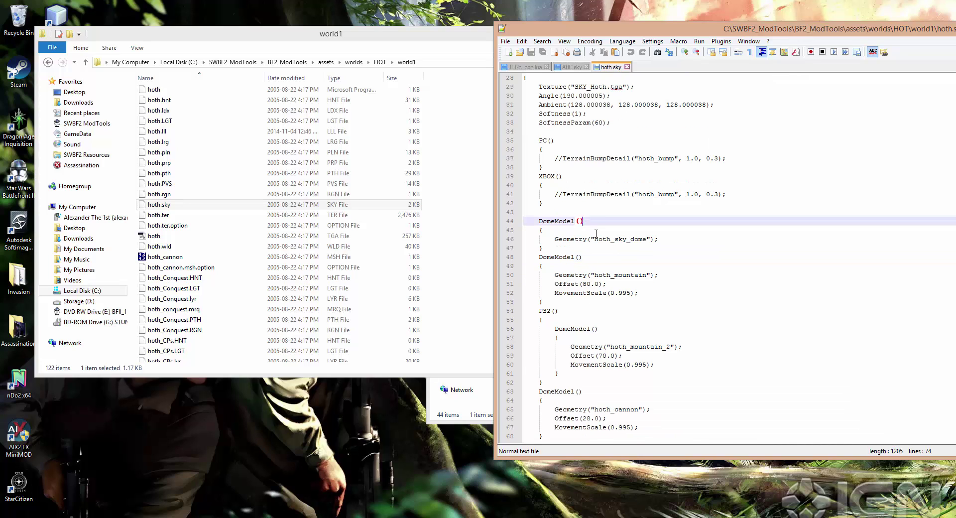
drag(591, 239, 646, 240)
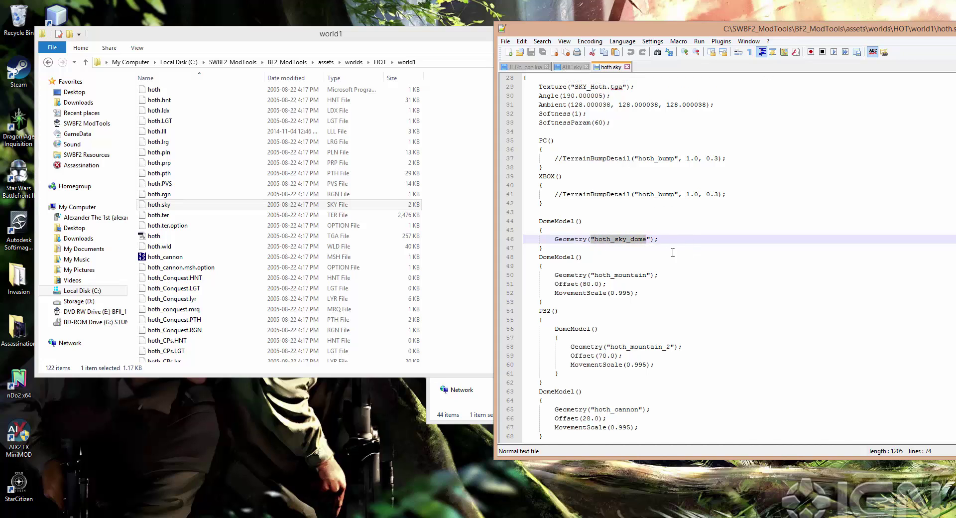
click(538, 257)
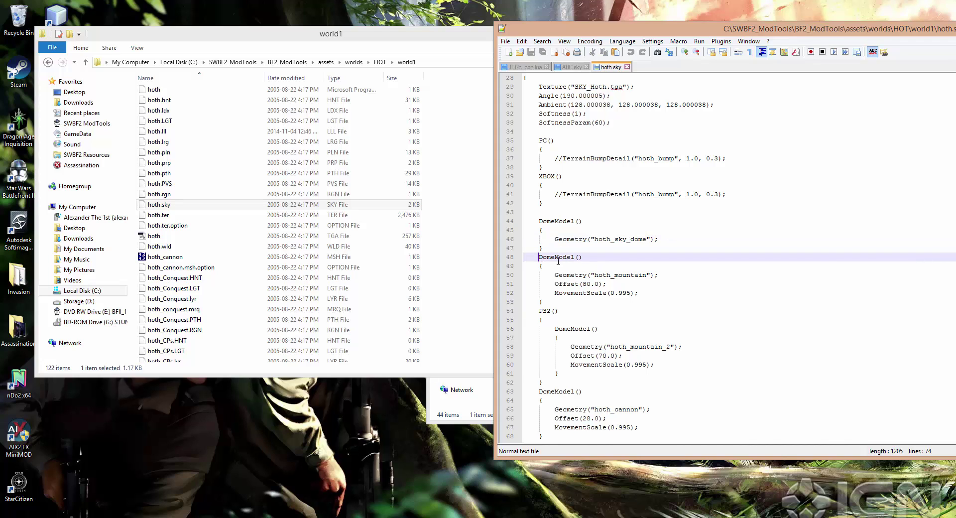
Step: Inspect the second DomeModel block and highlight its hoth_mountain geometry name
click(574, 257)
click(596, 275)
click(607, 275)
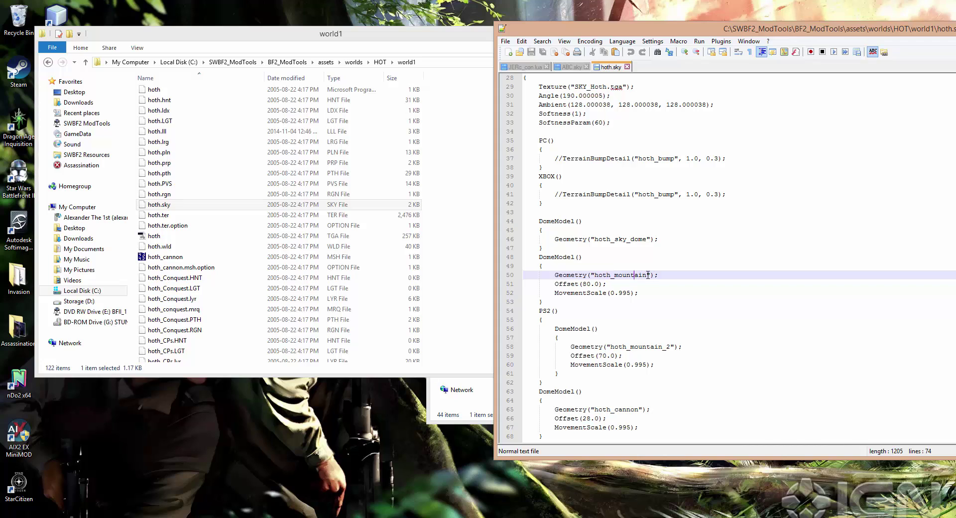
click(651, 274)
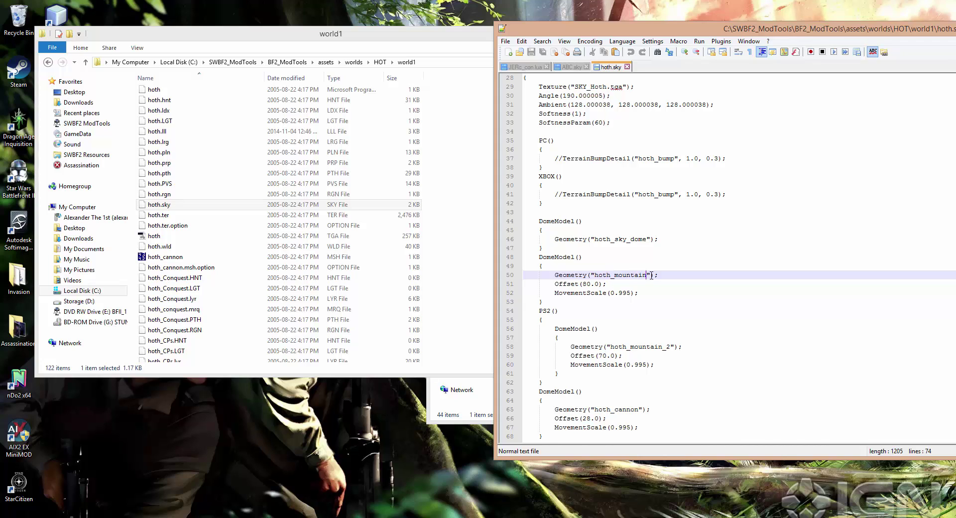
drag(649, 275, 597, 275)
click(593, 274)
click(613, 275)
click(596, 275)
drag(631, 240, 645, 241)
Step: Open world1's PC folder and launch hoth_mountain.tga in Photoshop
click(620, 275)
click(241, 236)
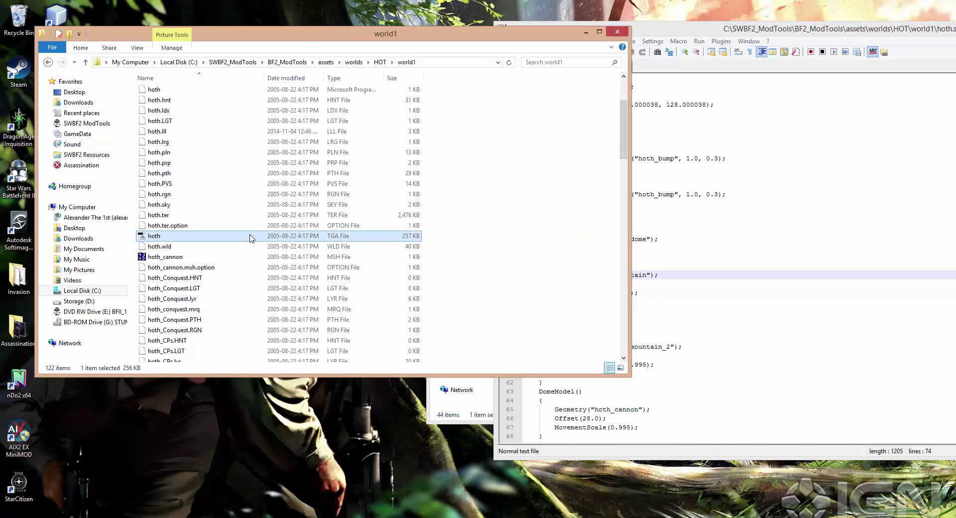
scroll(251, 234, down, 7)
scroll(252, 233, down, 9)
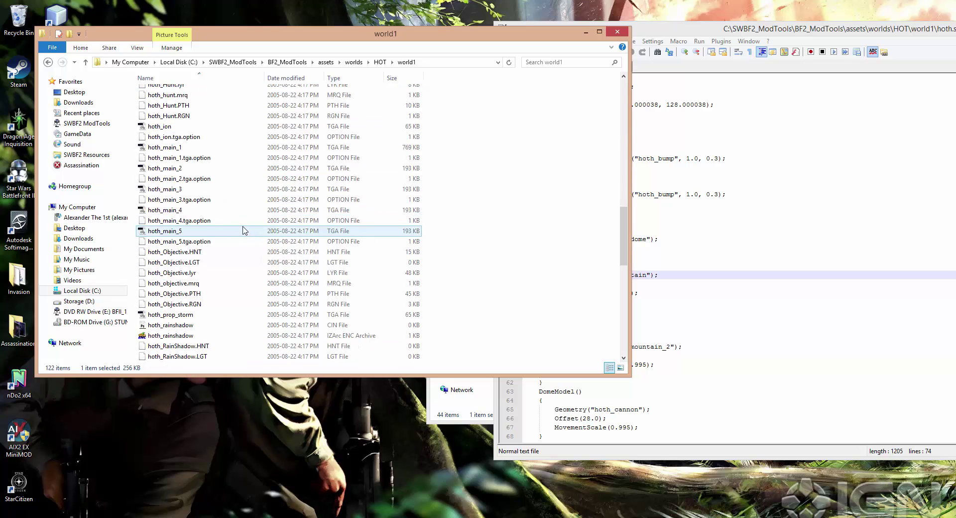
scroll(190, 197, down, 1)
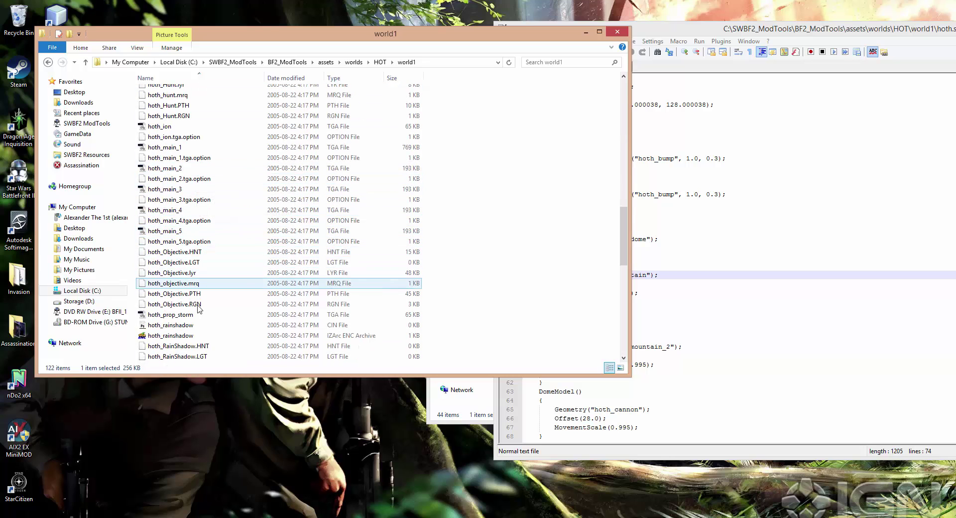
scroll(196, 313, up, 18)
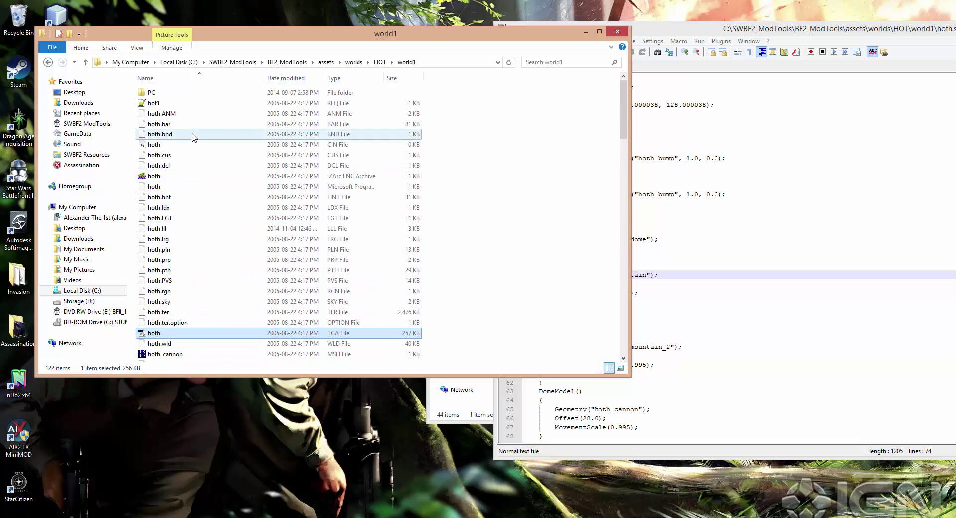
double_click(164, 94)
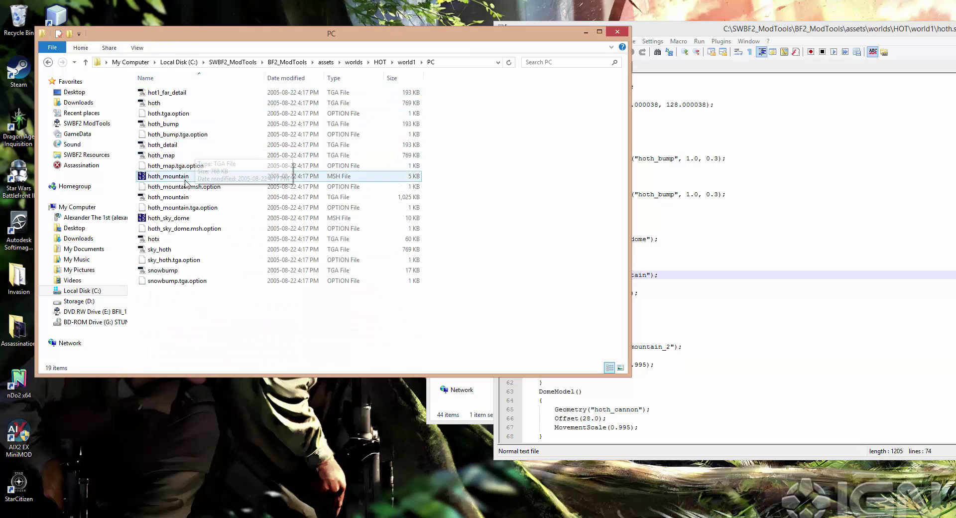
click(180, 198)
double_click(181, 198)
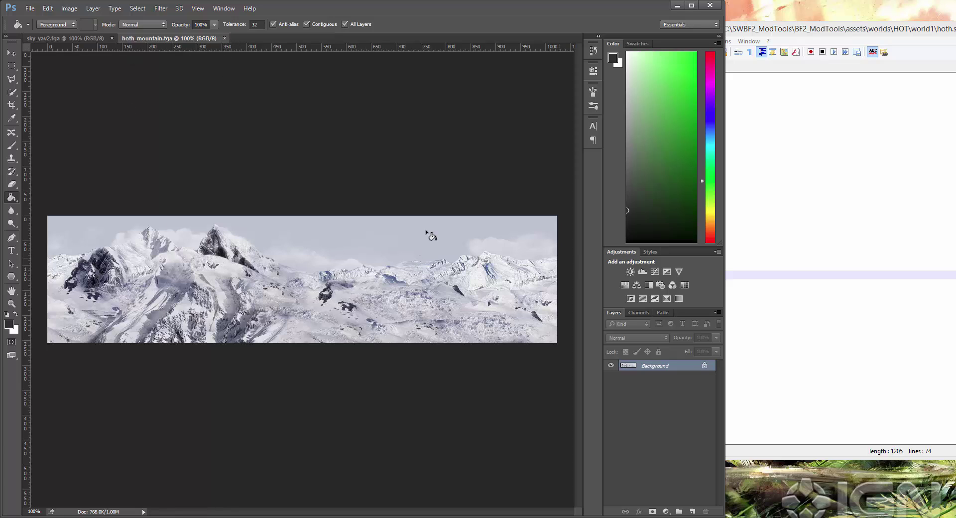
Step: Close hoth_mountain.tga in Photoshop and return to hoth.sky's DomeModel lines in Notepad++
click(224, 38)
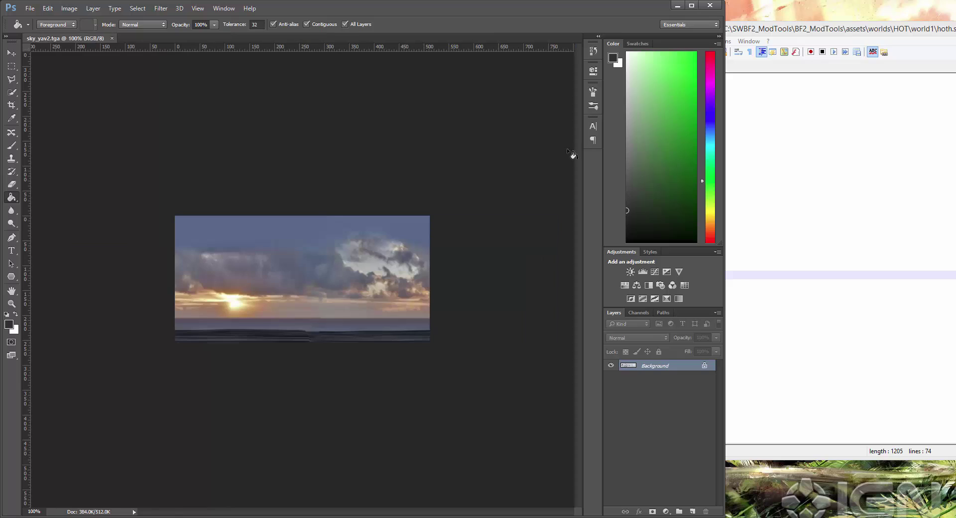
click(800, 234)
click(709, 274)
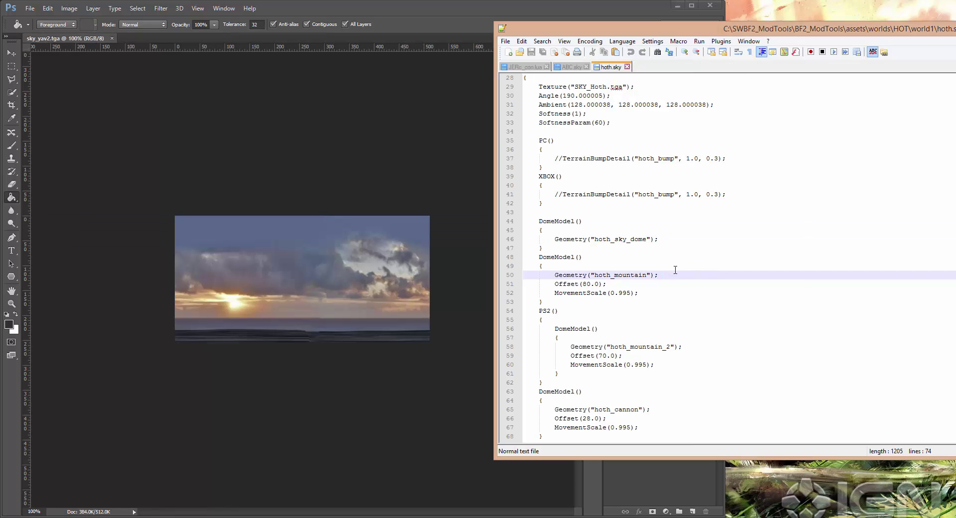
click(668, 286)
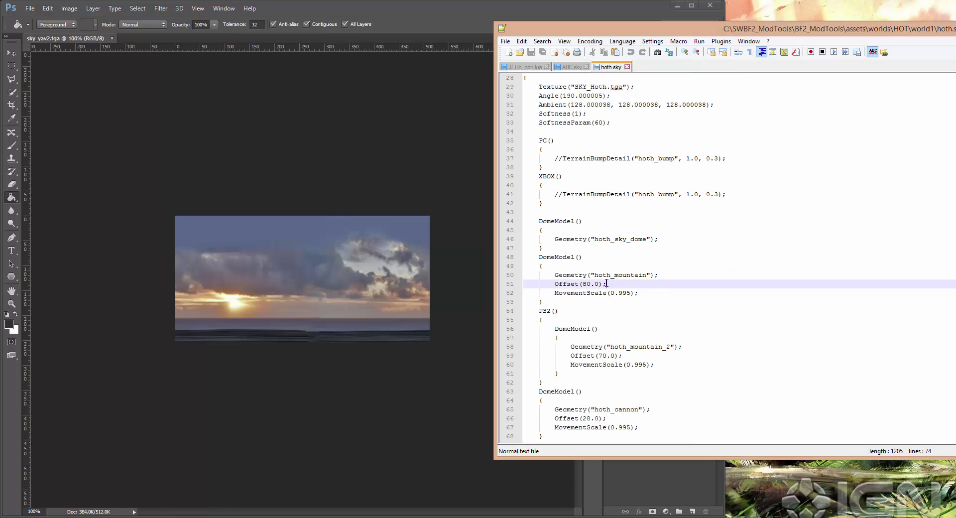
drag(612, 284, 555, 287)
click(623, 284)
key(shift+Up)
click(614, 286)
click(616, 293)
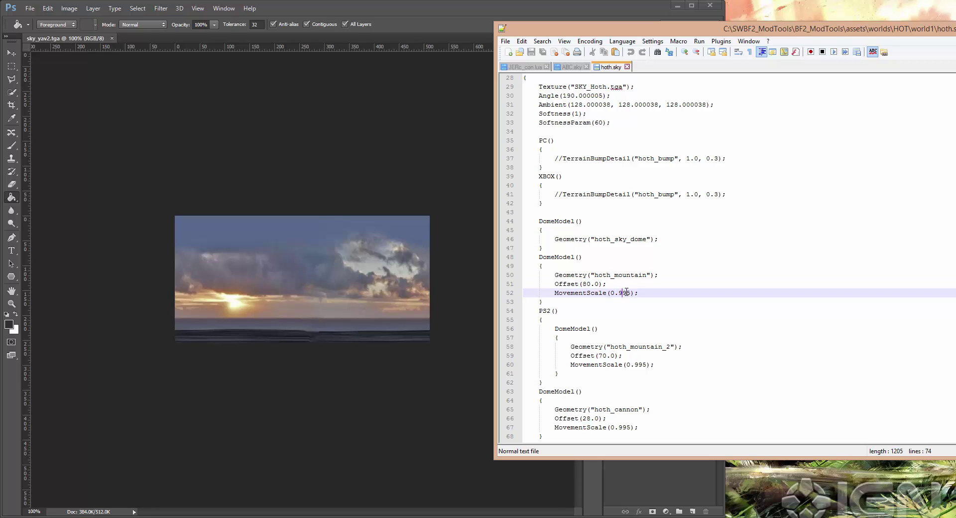
double_click(625, 293)
click(639, 293)
click(643, 294)
drag(648, 239, 611, 239)
click(651, 239)
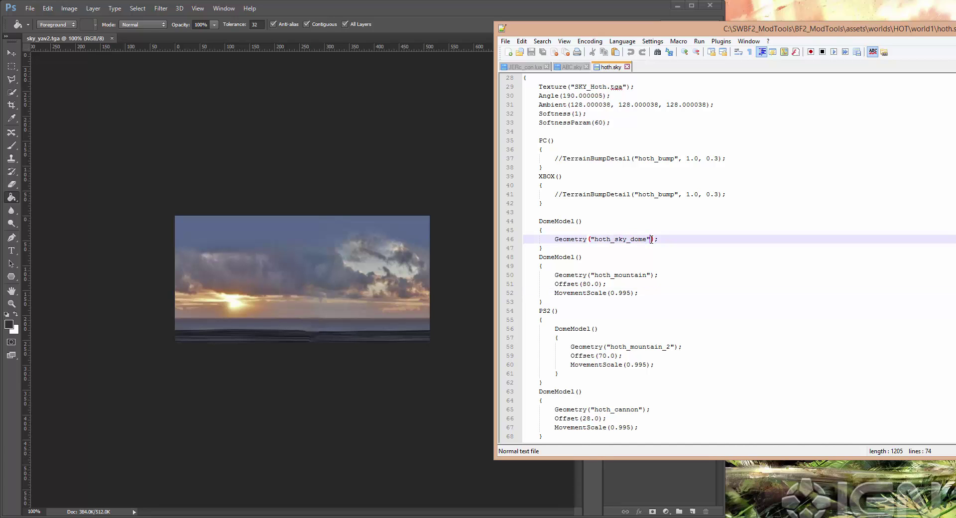
drag(591, 239, 649, 239)
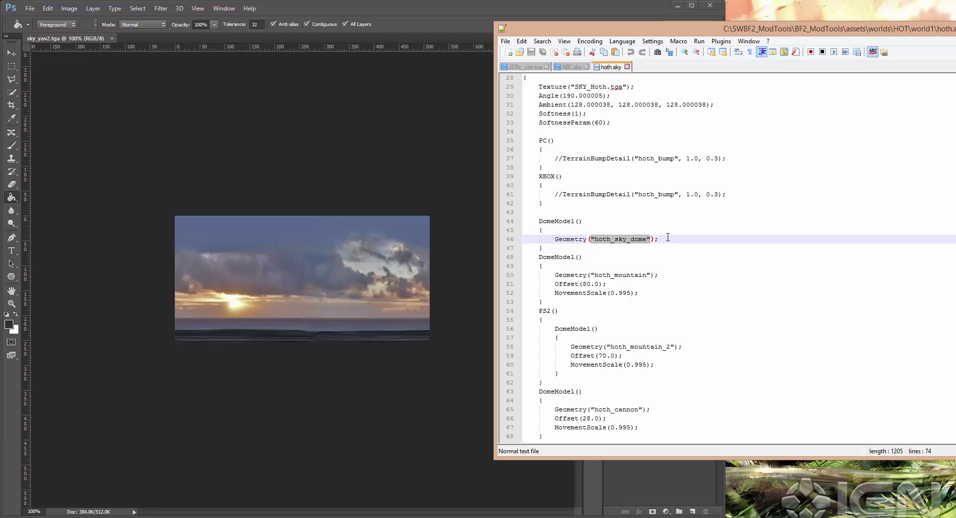
click(667, 239)
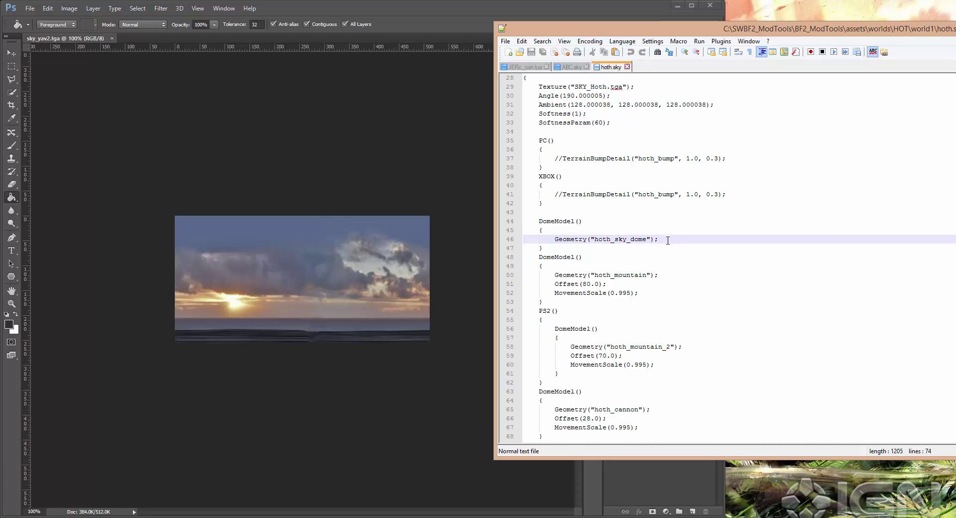
click(670, 254)
click(668, 275)
drag(638, 292, 558, 293)
click(641, 302)
scroll(643, 300, down, 2)
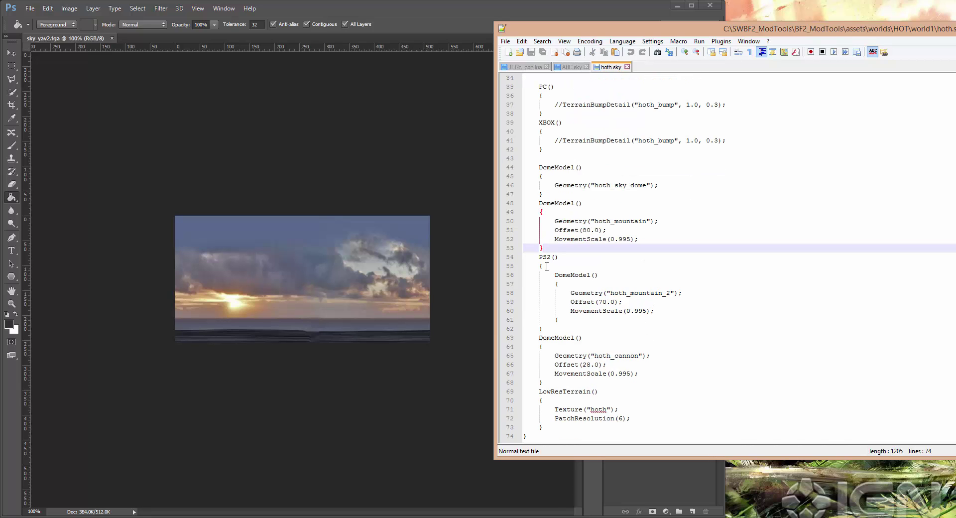
drag(539, 257, 626, 330)
triple_click(625, 331)
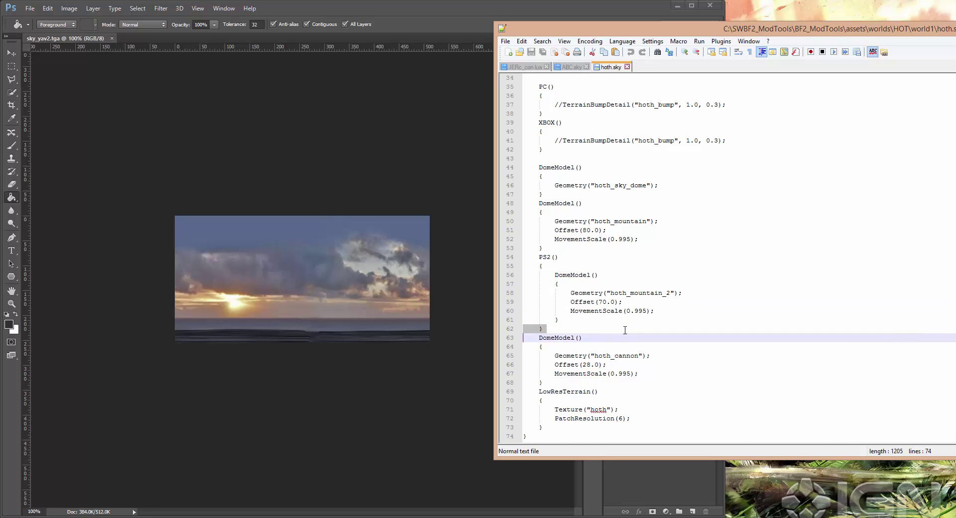
click(650, 293)
click(667, 329)
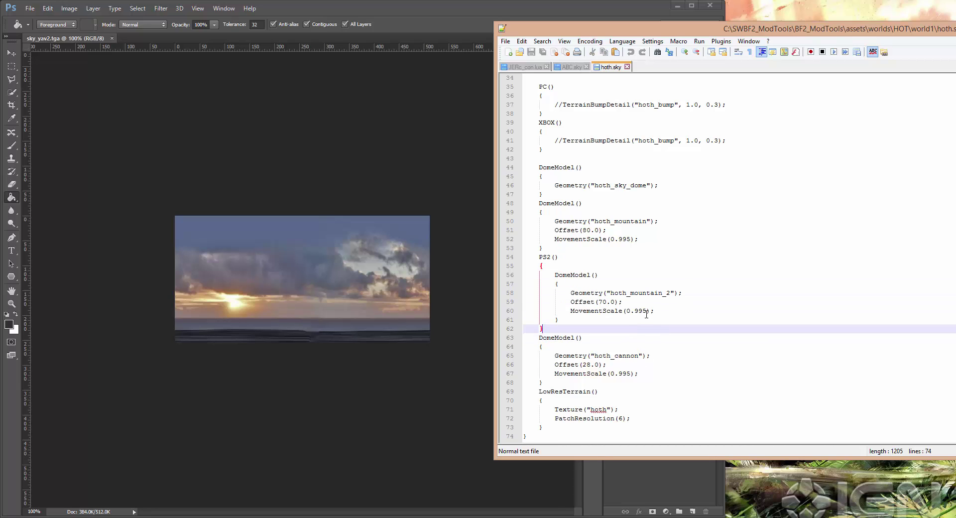
click(539, 339)
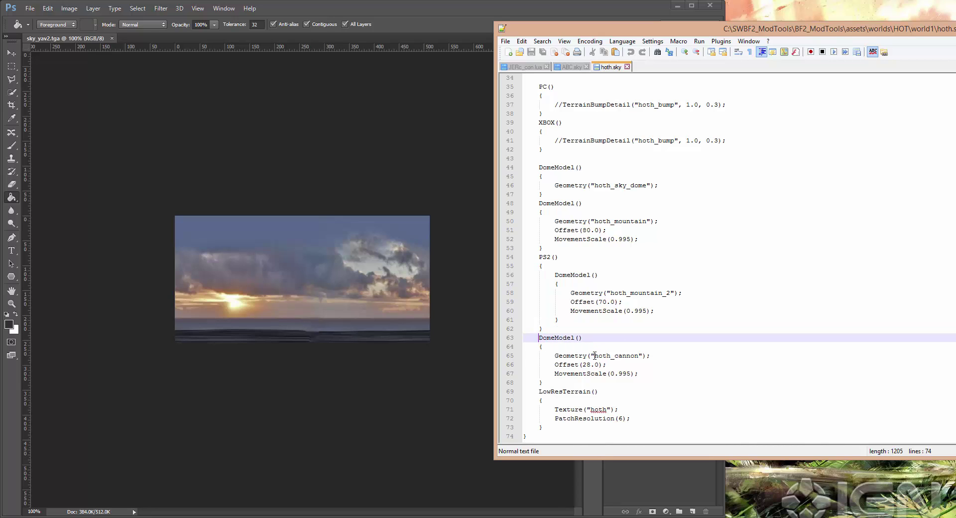
drag(595, 355, 639, 354)
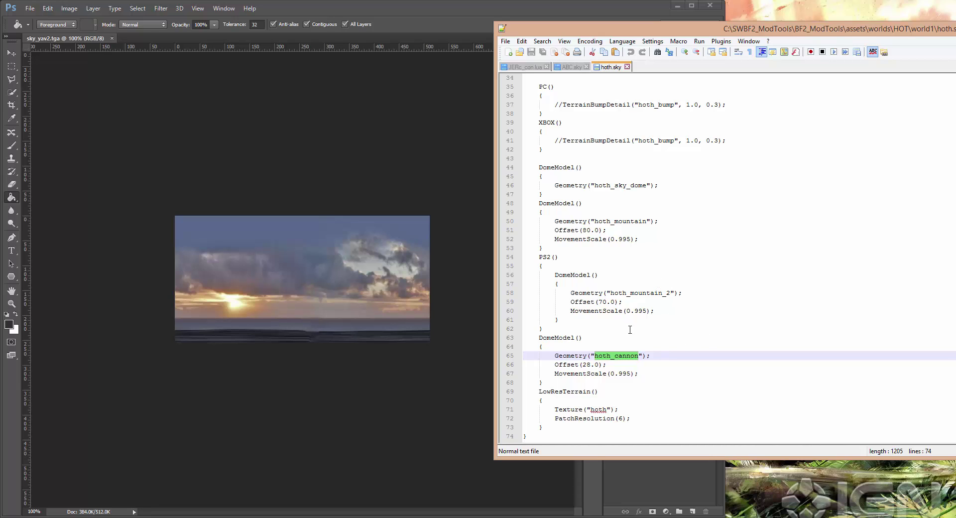
double_click(587, 364)
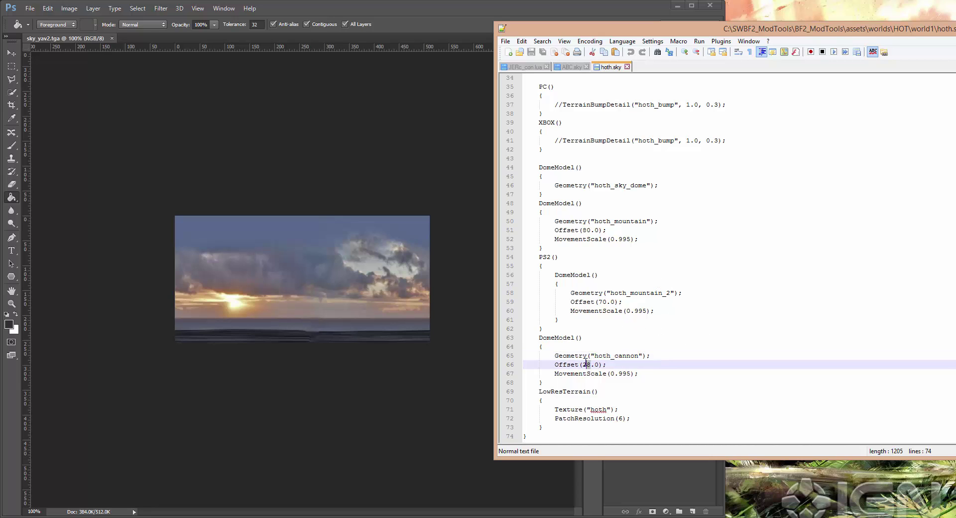
double_click(588, 231)
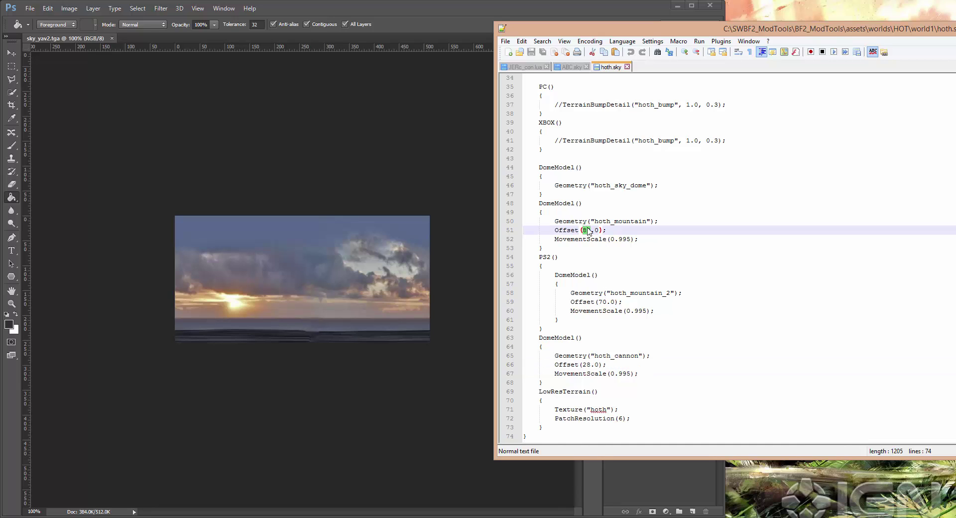
click(593, 368)
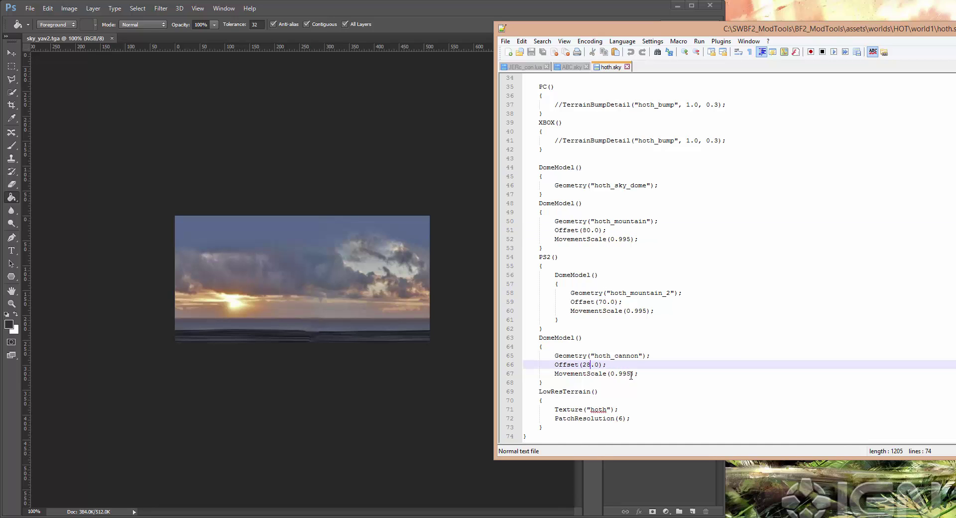
click(630, 373)
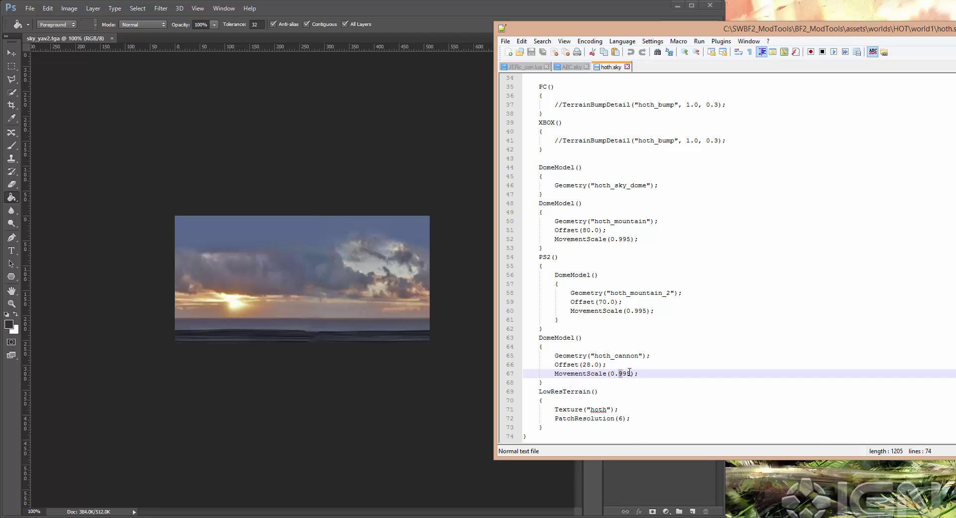
click(665, 369)
scroll(620, 153, up, 11)
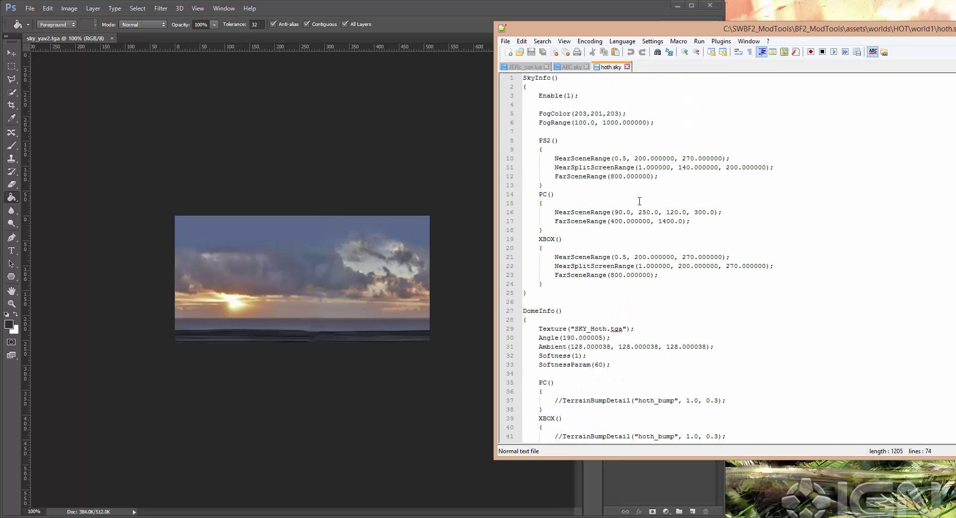
scroll(649, 205, down, 6)
scroll(649, 204, down, 5)
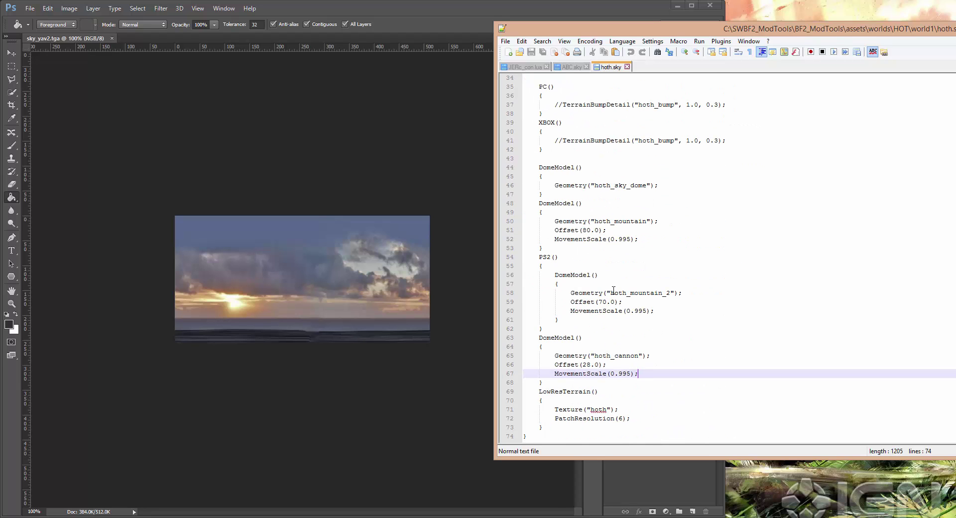
click(647, 292)
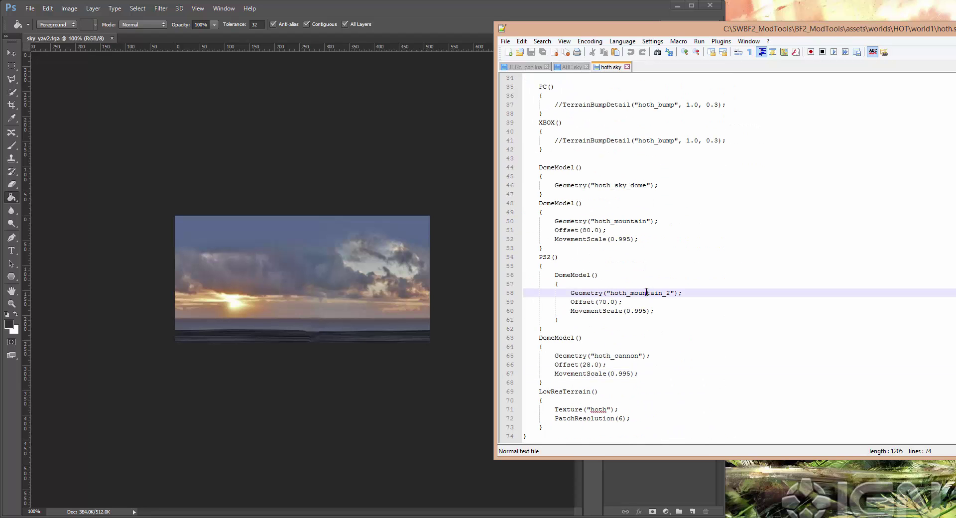
click(620, 357)
scroll(611, 91, up, 1)
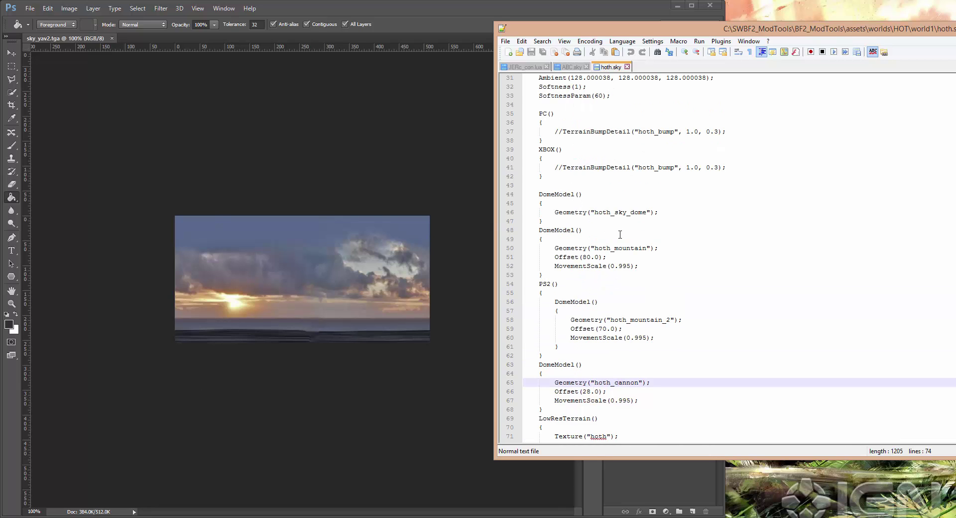
click(638, 214)
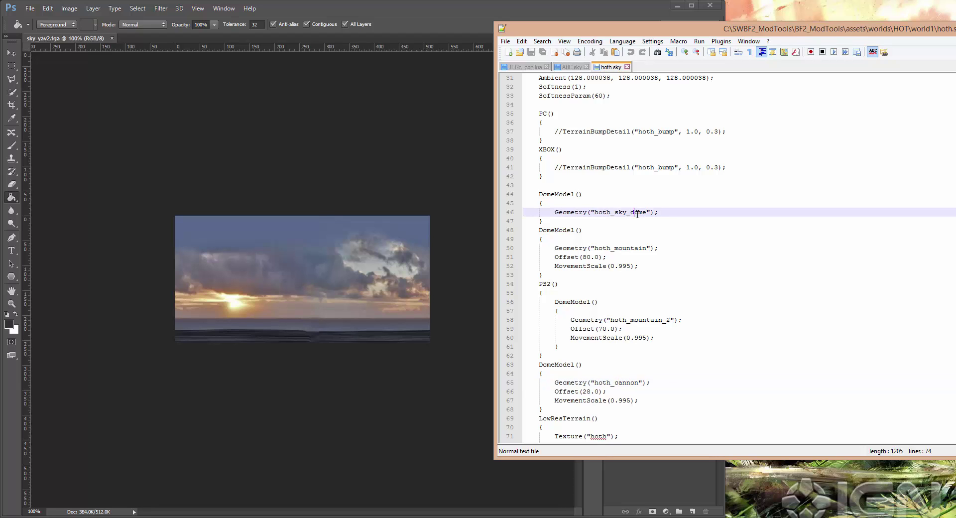
scroll(637, 214, up, 4)
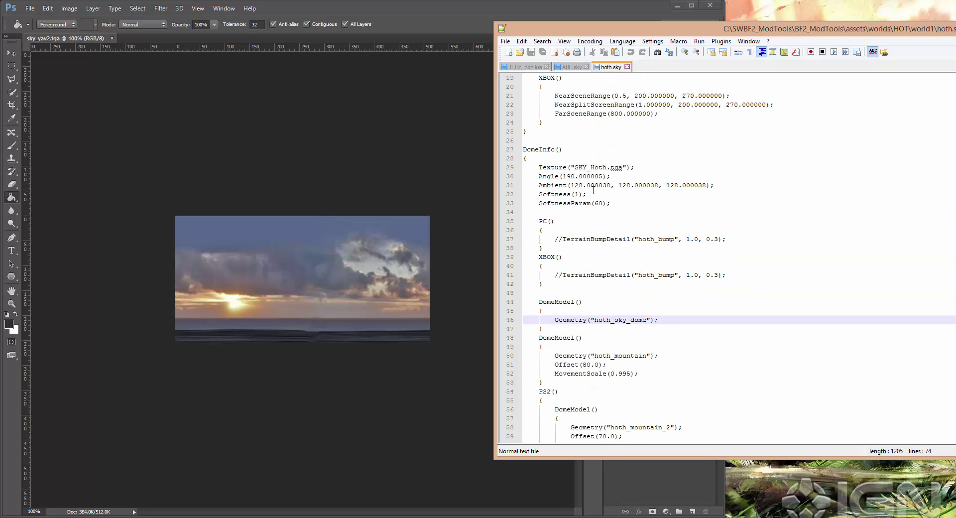
drag(576, 168, 624, 169)
key(Right)
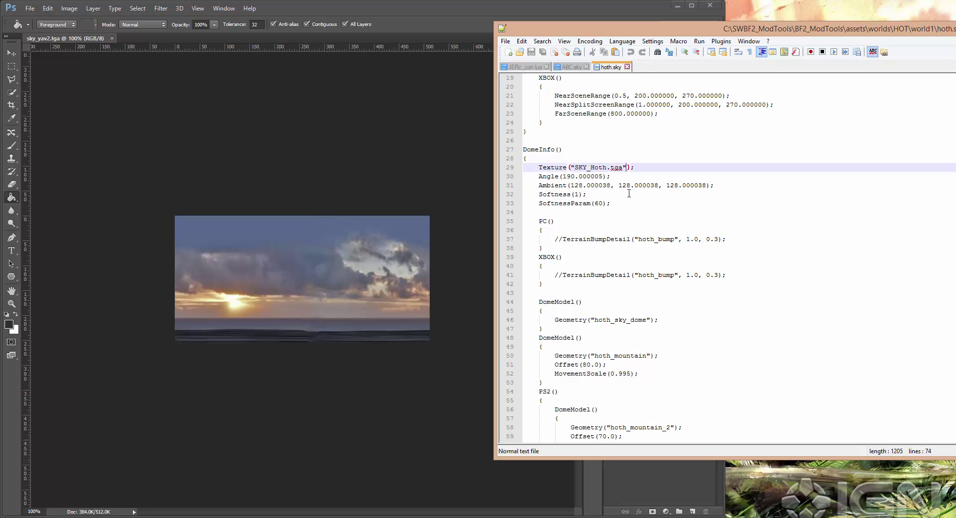
click(569, 66)
click(611, 67)
Step: Select the sky_hoth texture, its option file and the two hoth_sky_dome files in Hoth's world1 PC folder
click(159, 466)
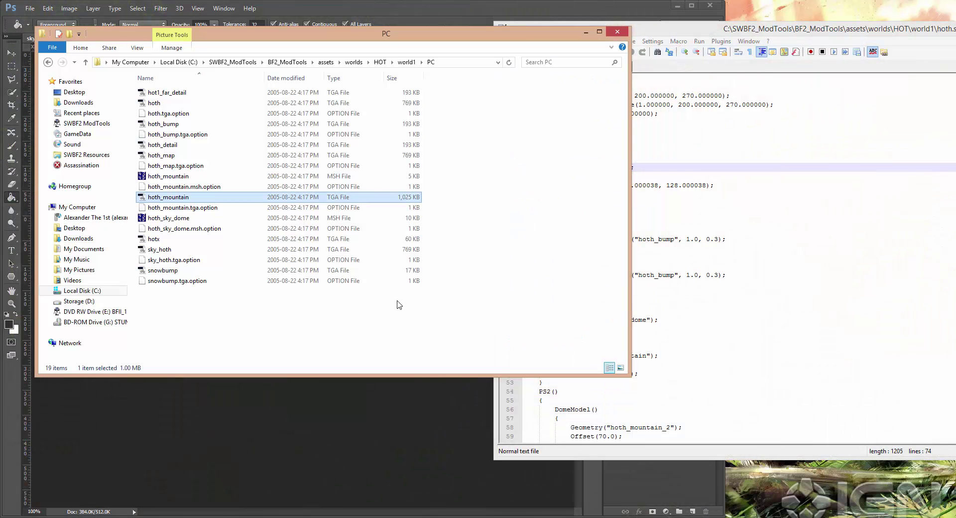
click(160, 249)
ctrl+click(190, 260)
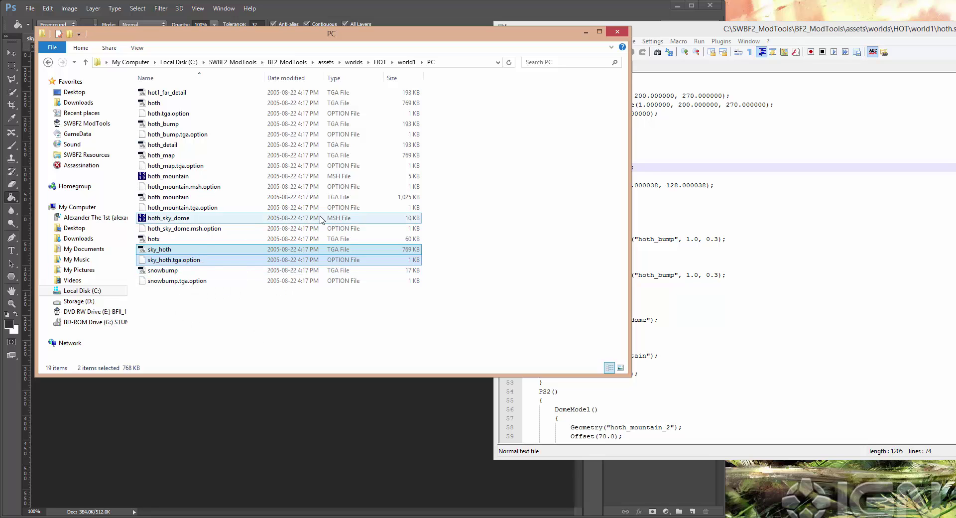
ctrl+click(202, 220)
ctrl+click(204, 228)
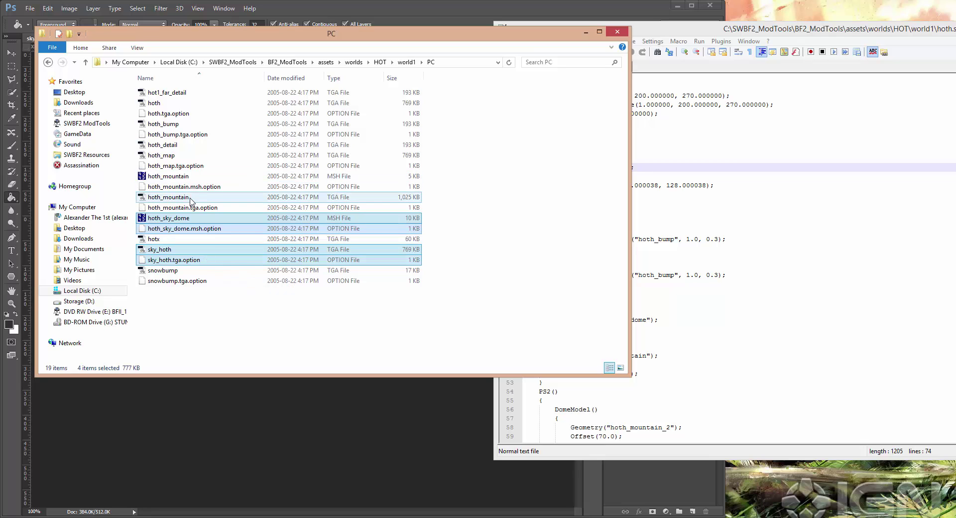
drag(335, 35, 308, 36)
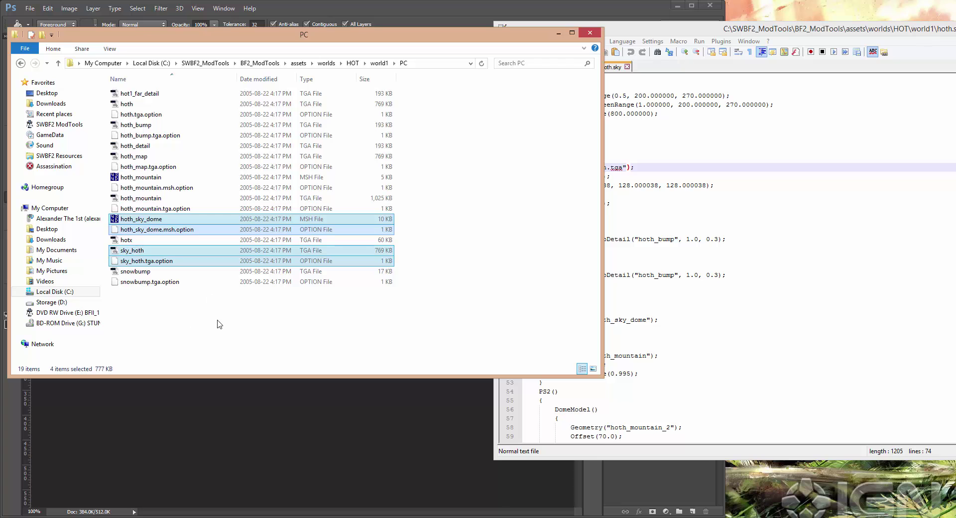
Step: Create a new folder named PC in ABC's world1 folder
click(116, 514)
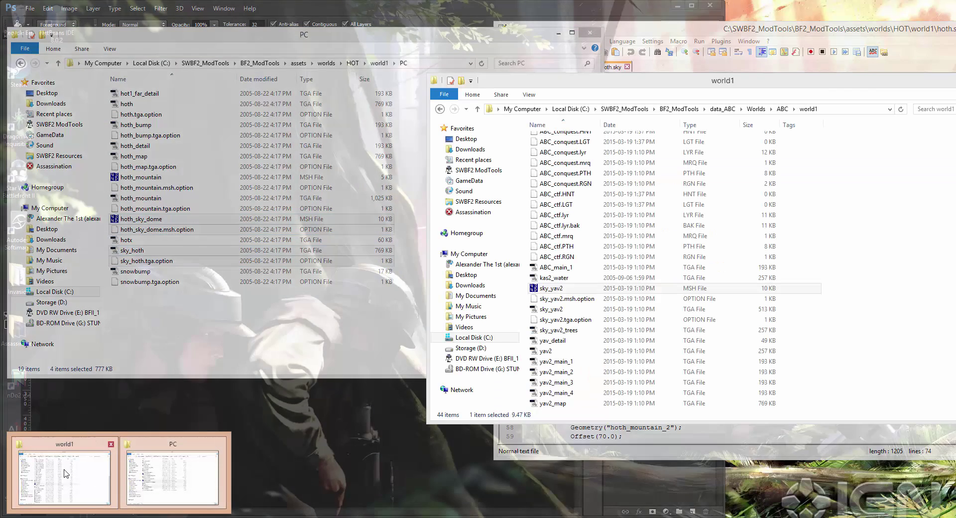
click(58, 473)
click(832, 189)
drag(828, 88, 591, 118)
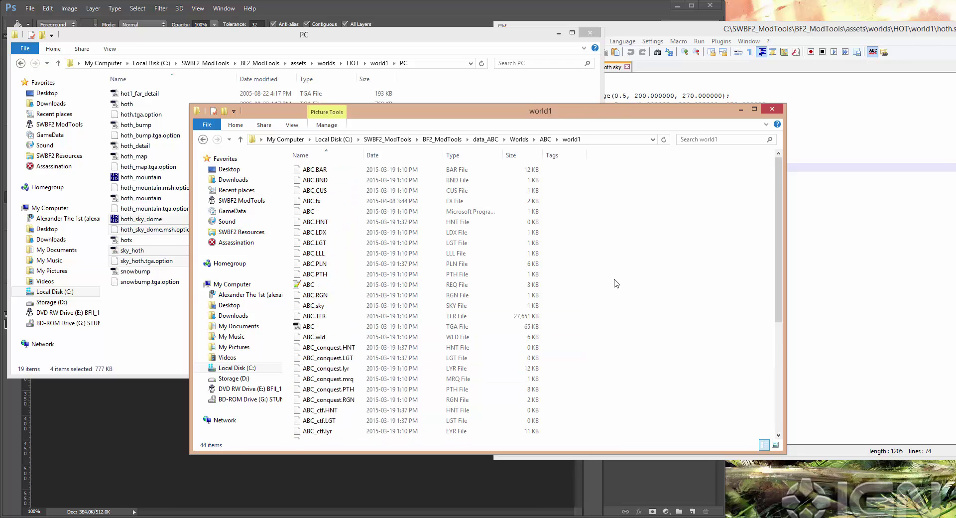
scroll(658, 303, up, 6)
key(ctrl+shift+n)
text(PC)
key(Return)
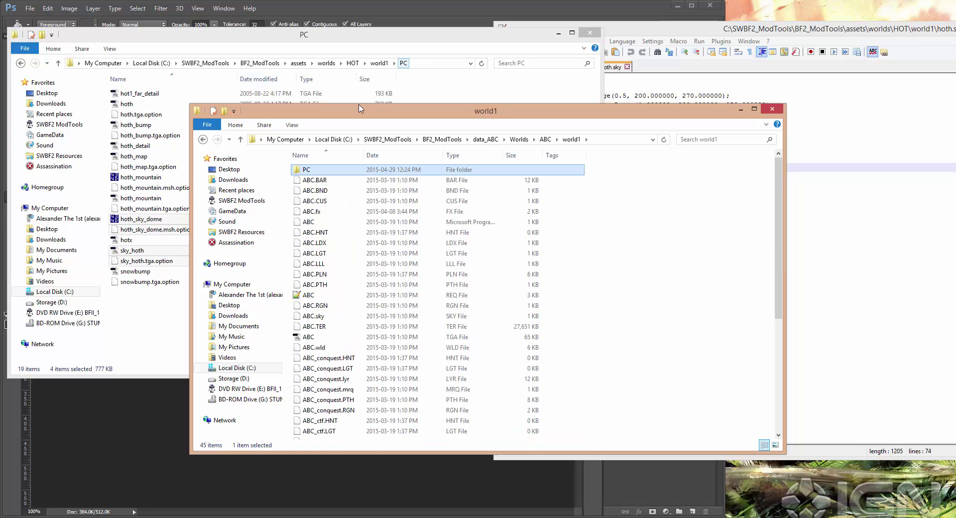
Step: Paste the four Hoth sky files into the new PC folder
double_click(306, 169)
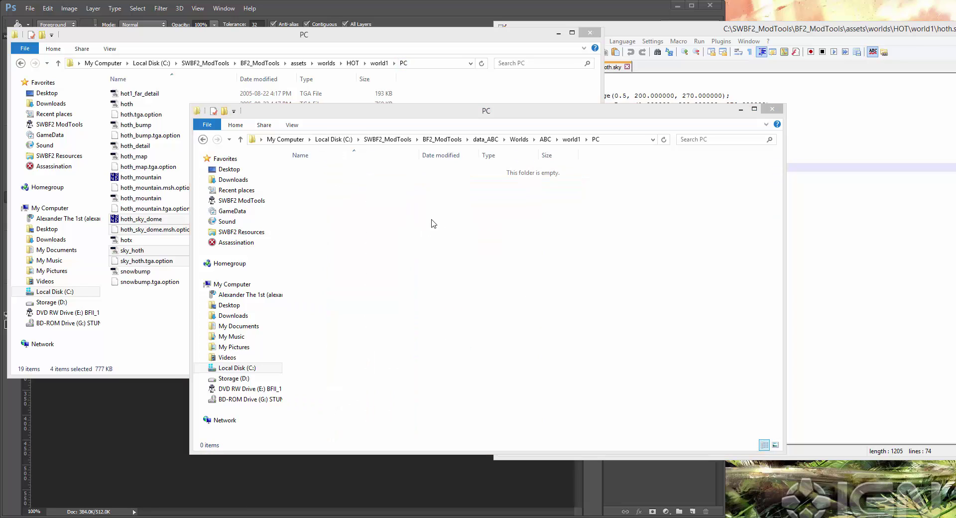
key(ctrl+v)
click(542, 242)
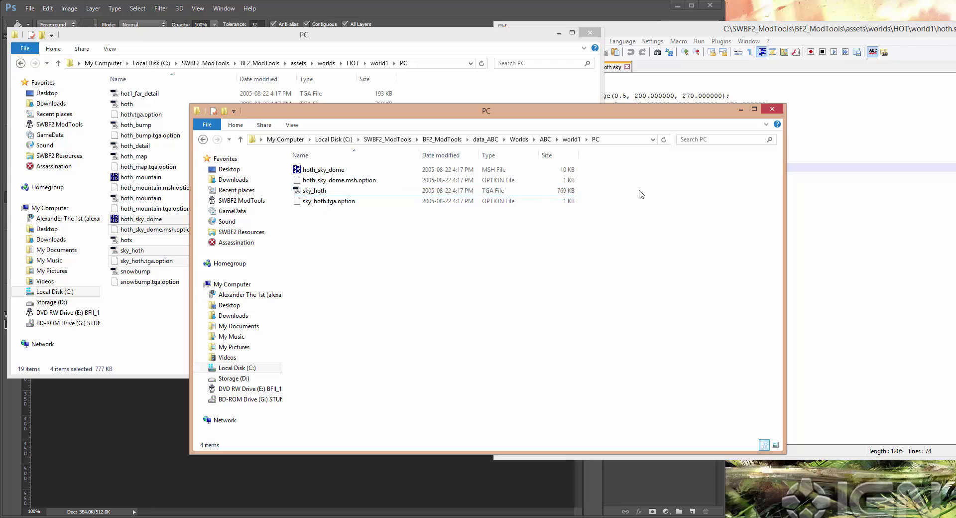
click(694, 28)
drag(701, 36, 752, 39)
Step: Change ABC.sky's Texture from sky_yav2 to sky_hoth
click(642, 75)
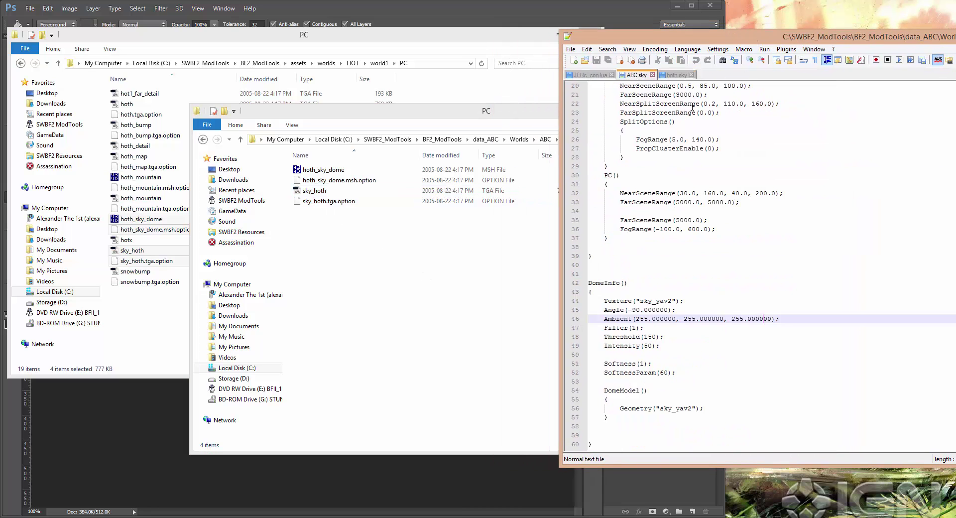
click(677, 5)
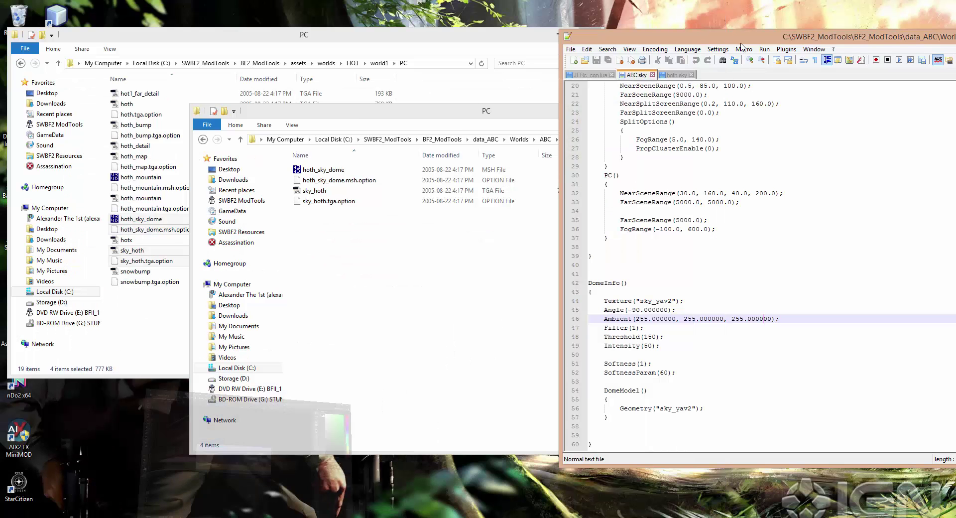
drag(742, 37, 727, 38)
click(710, 277)
click(672, 302)
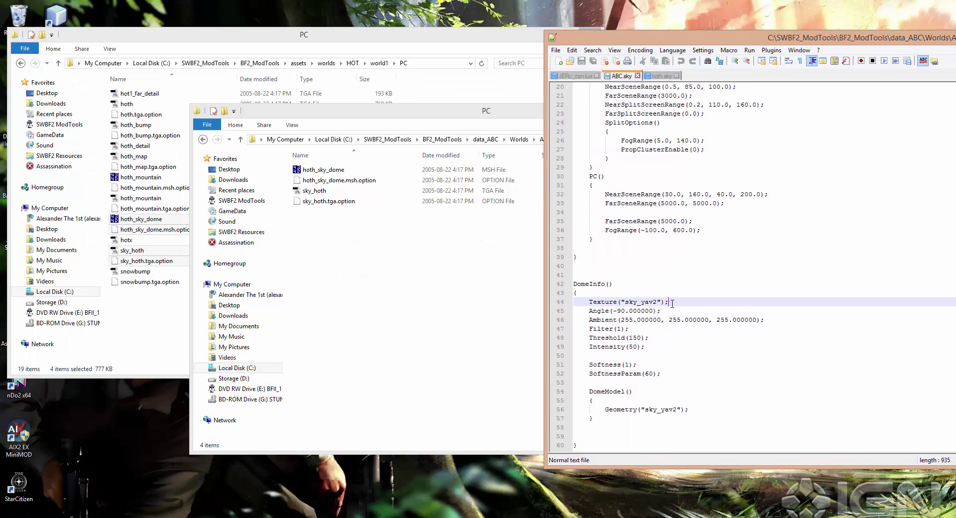
drag(658, 302, 641, 302)
text(hoth)
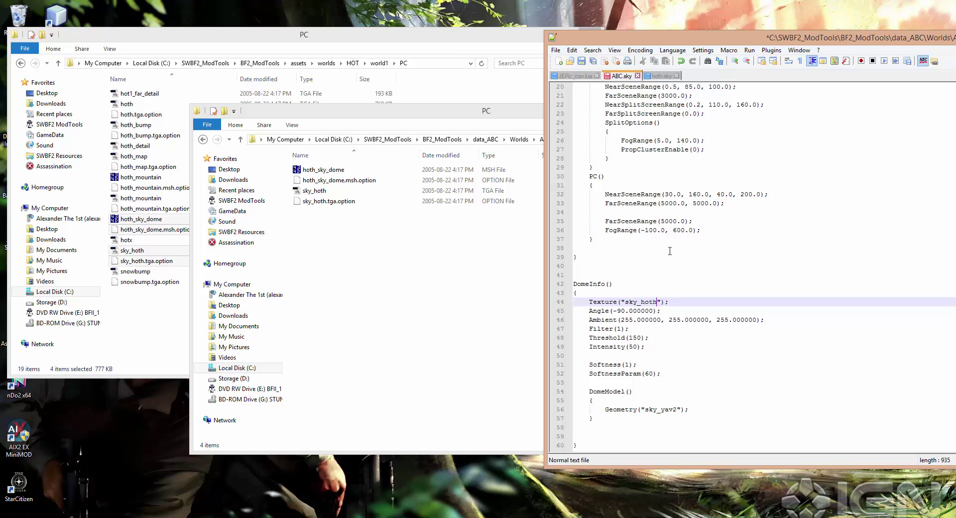
Step: Replace the sky_yav2 dome geometry with hoth_sky_dome in ABC.sky's DomeInfo
click(628, 311)
click(634, 320)
click(637, 337)
click(637, 347)
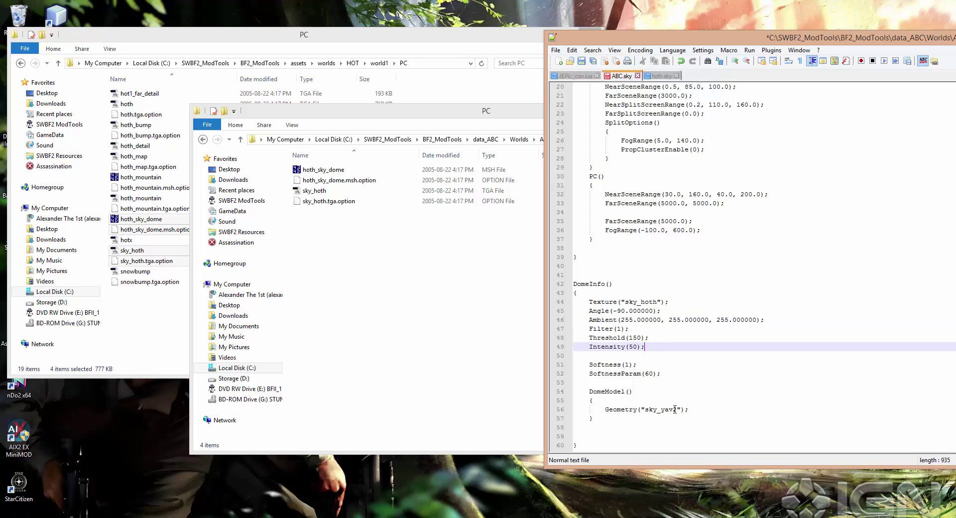
drag(677, 410, 645, 409)
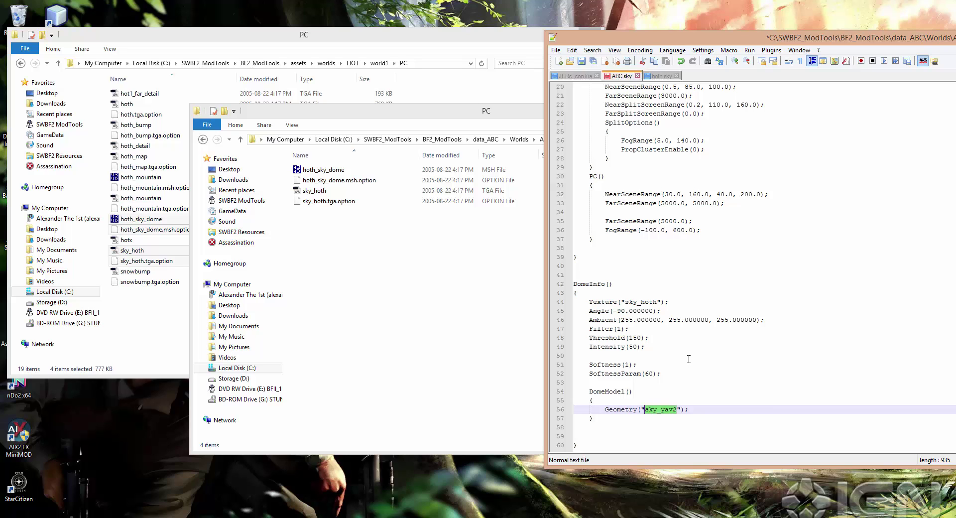
text(hoth_sky_dome)
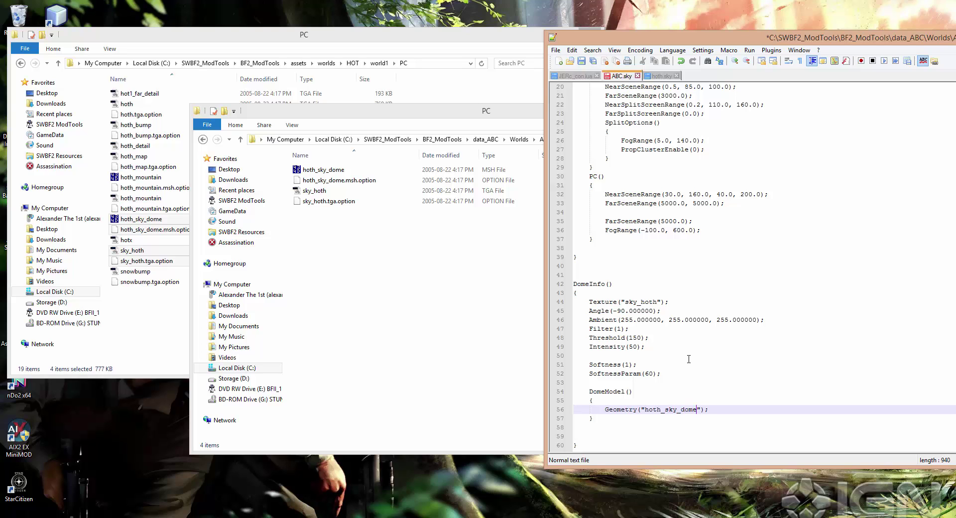
click(684, 369)
Step: Compare against hoth.sky's Angle and softness settings
click(661, 76)
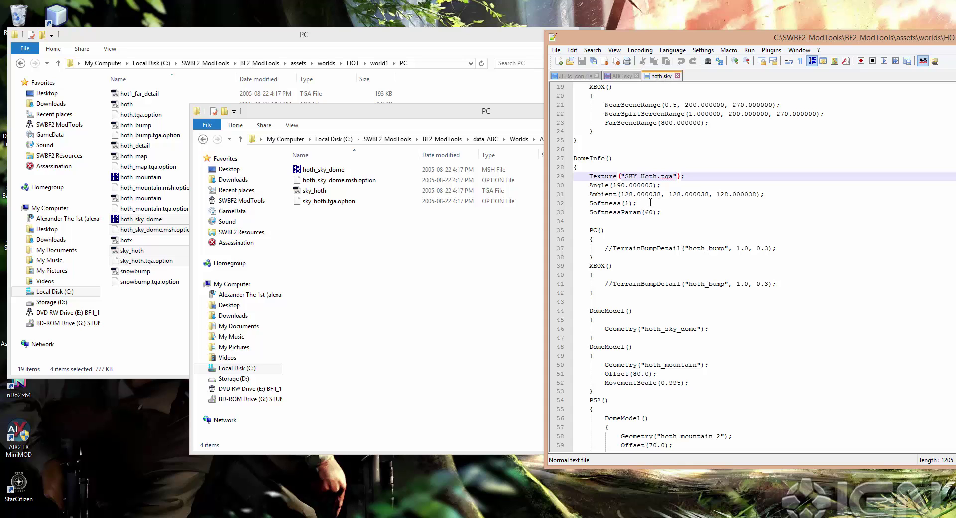
click(639, 185)
click(664, 194)
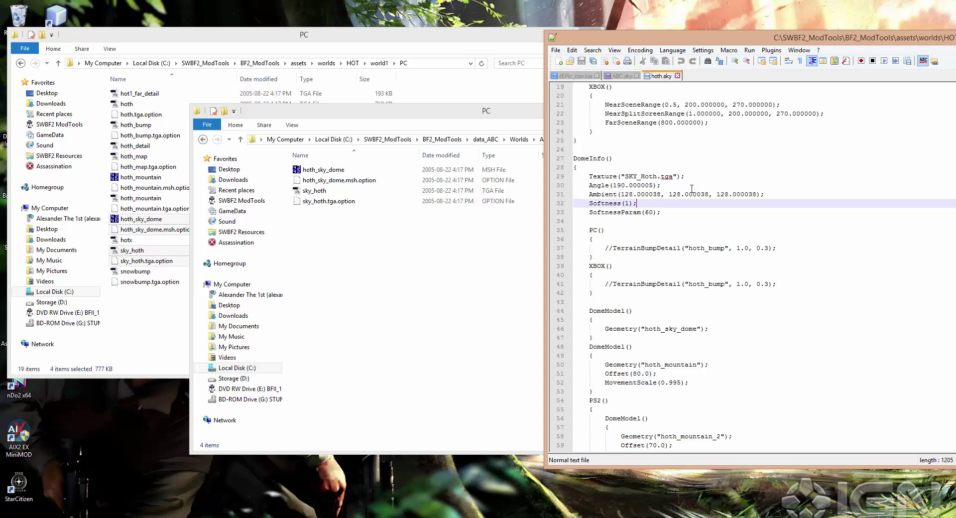
click(673, 211)
scroll(673, 206, down, 2)
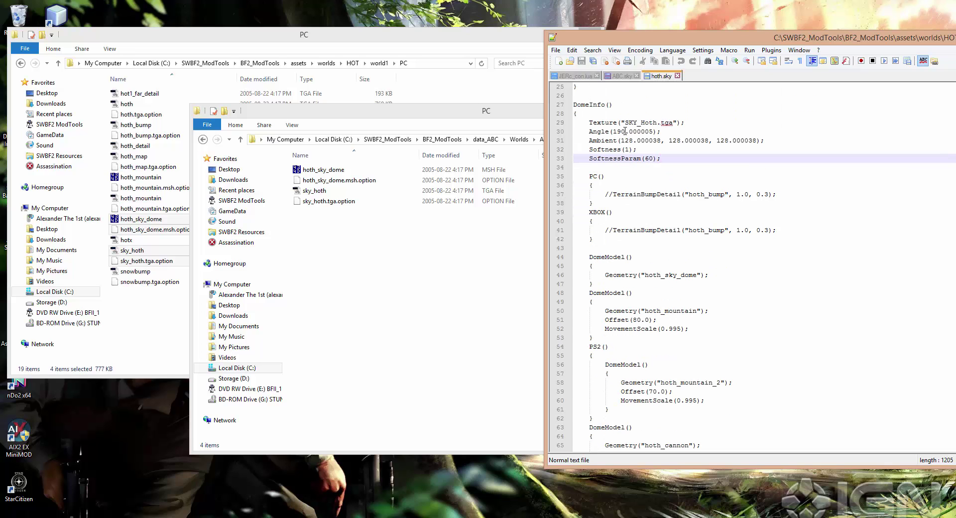
scroll(660, 143, down, 3)
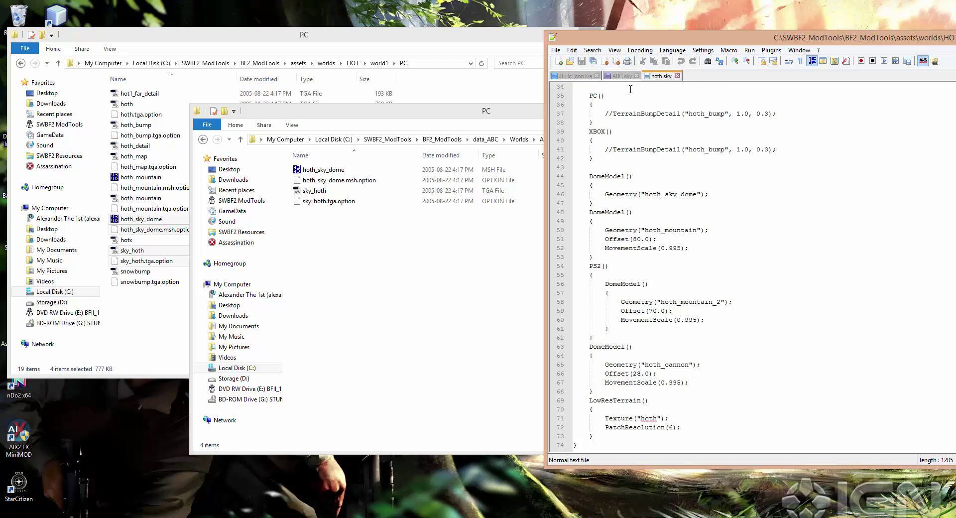
Step: Check ABC.sky's PC scene ranges and save the file
click(622, 76)
click(679, 193)
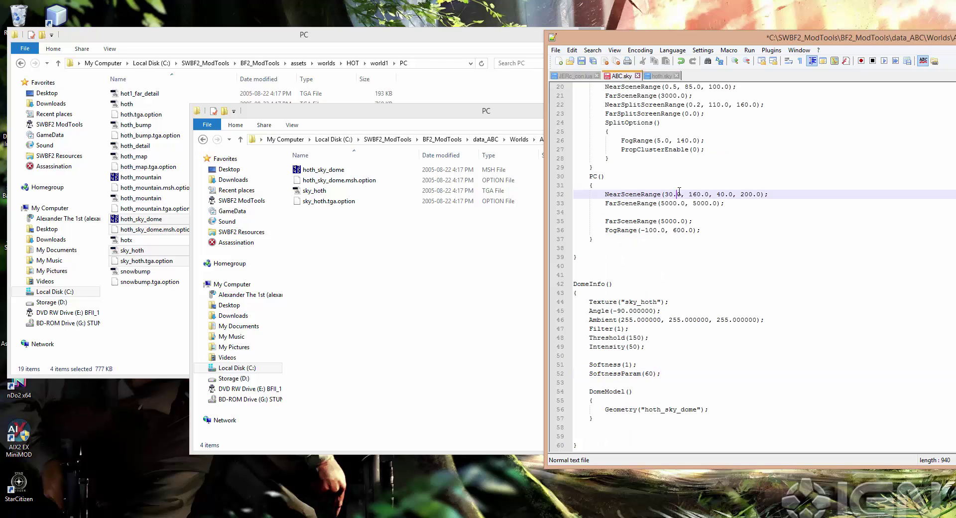
click(654, 221)
key(ctrl+s)
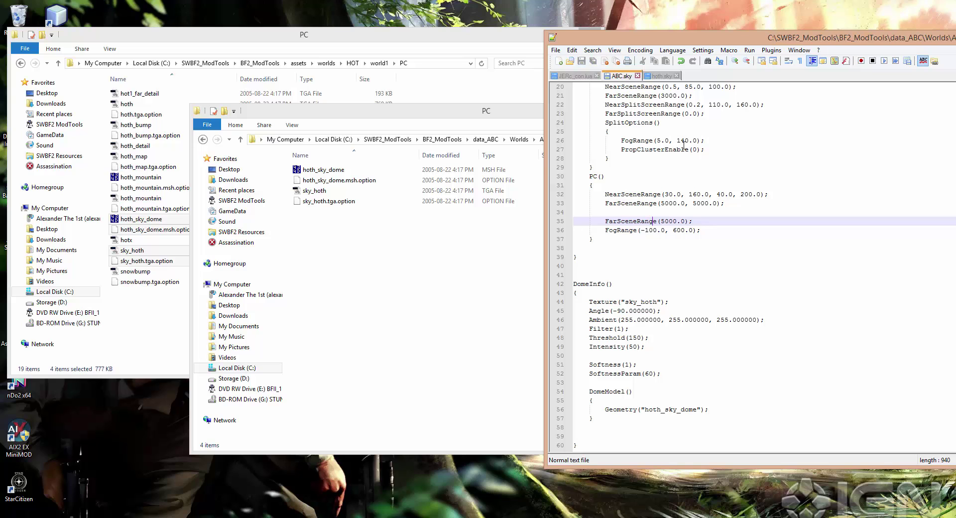
click(686, 140)
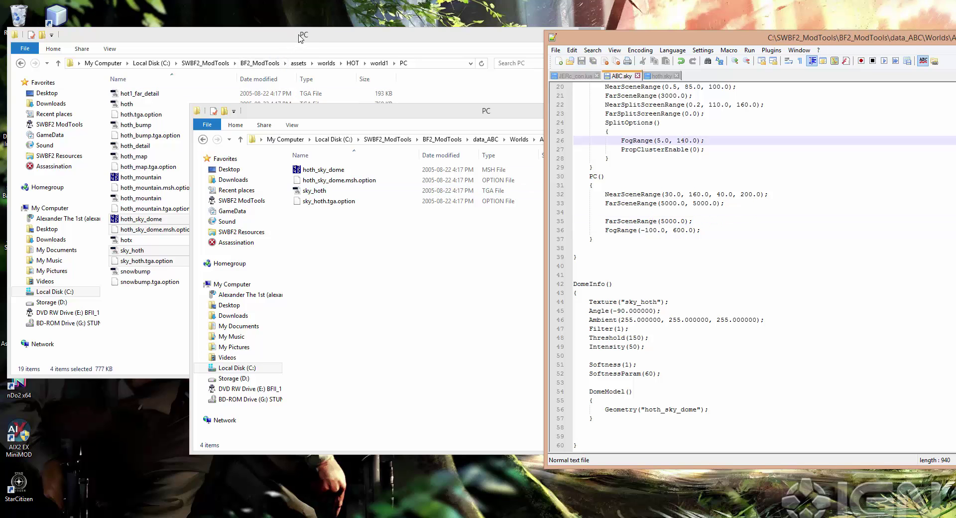
Step: Run VisualMunge from data_ABC\_BUILD on the ABC world with Common unchecked
drag(332, 114, 170, 111)
click(320, 136)
double_click(157, 167)
double_click(170, 260)
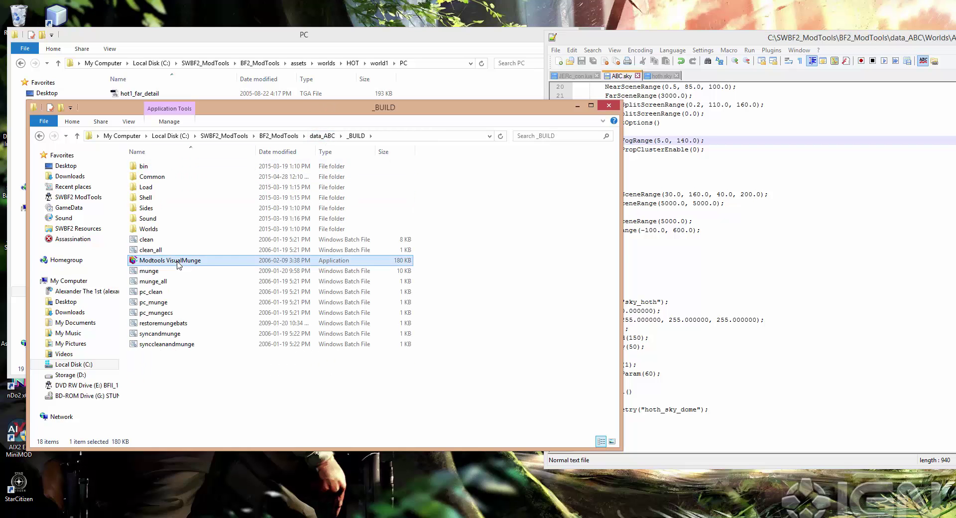
click(396, 258)
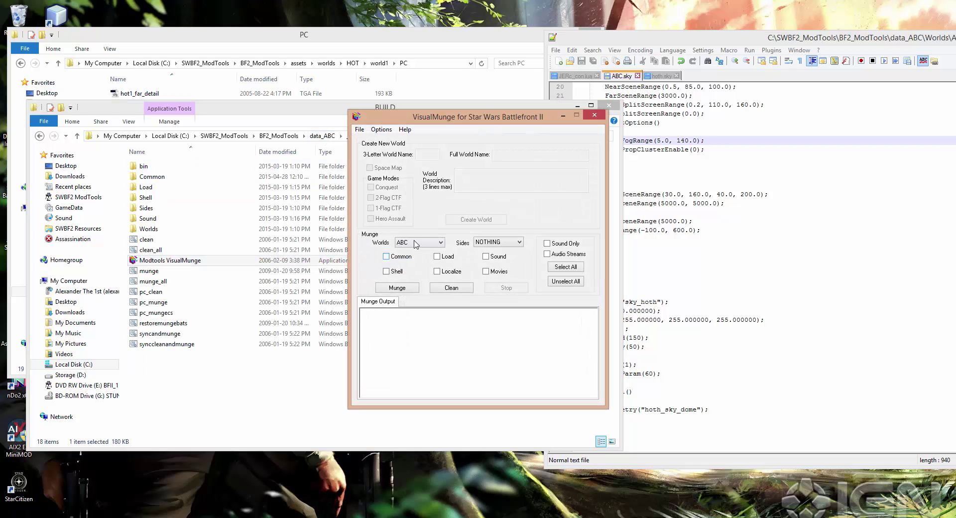
click(403, 289)
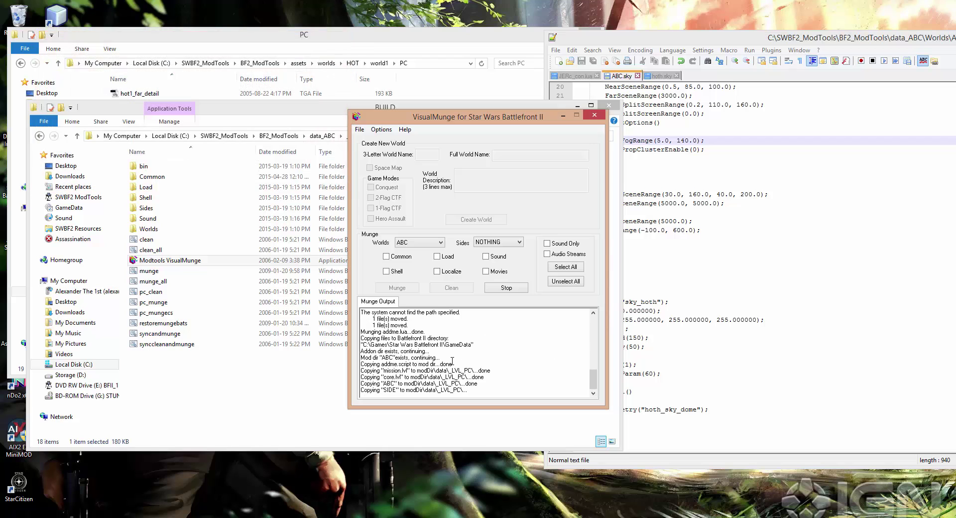
Step: Launch the Instant Action map and spawn into the battle under the new Hoth sky
click(504, 292)
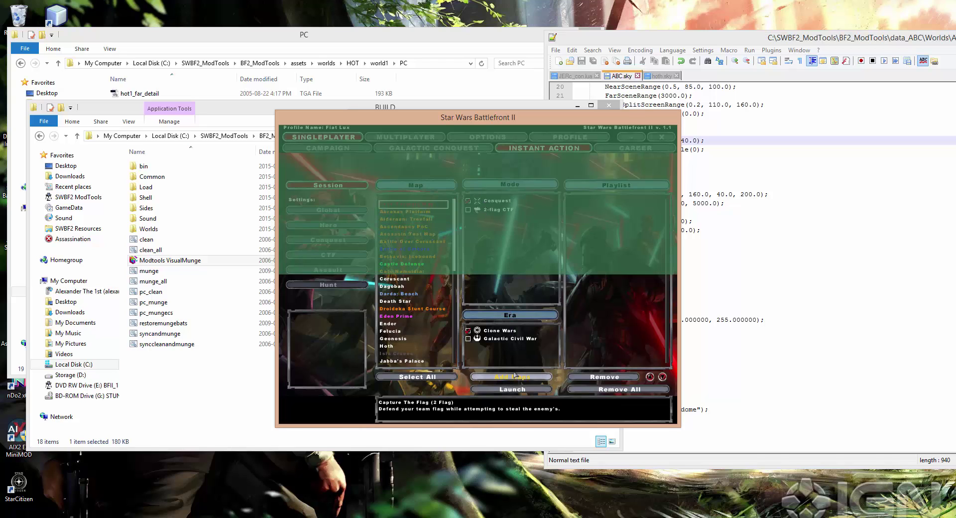
click(518, 389)
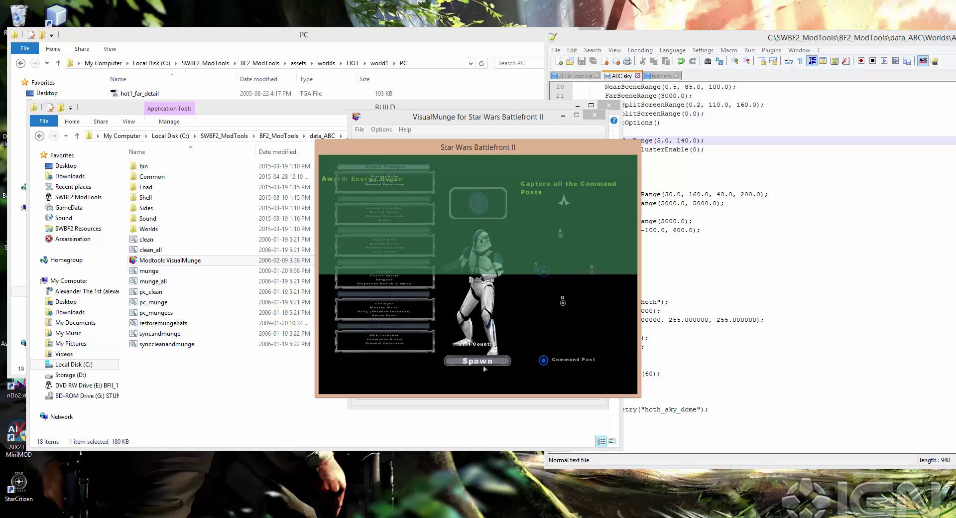
click(531, 272)
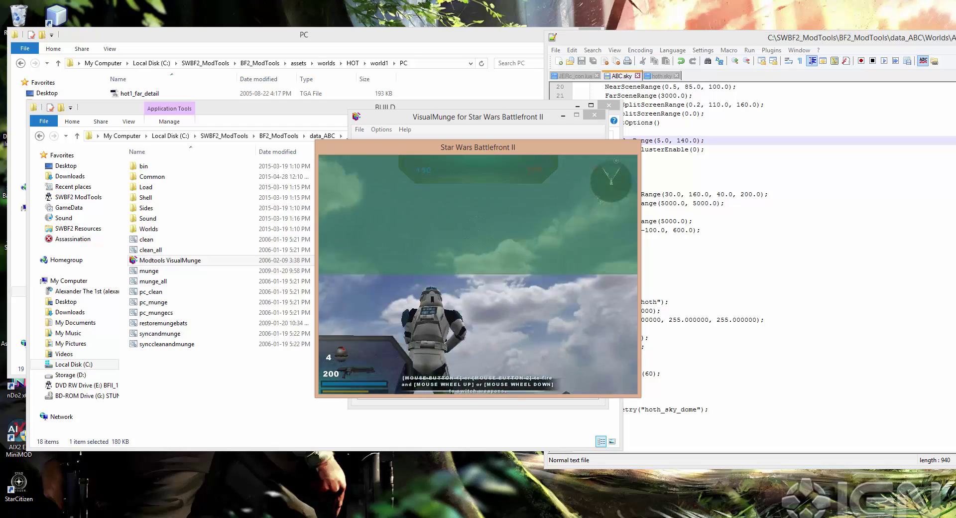
Step: Pause the game and exit to Windows, confirming with Yes
key(Escape)
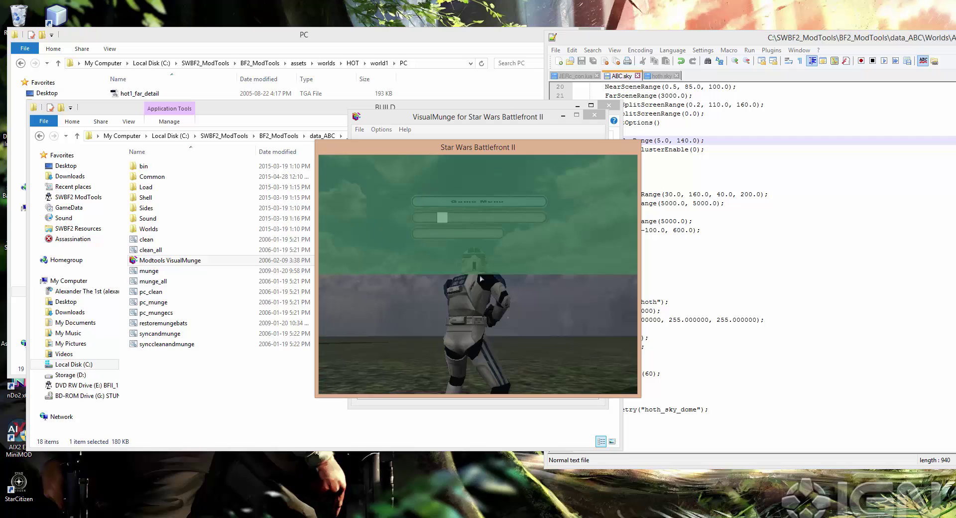
click(483, 330)
click(477, 240)
Step: Close VisualMunge and show hoth.sky in the editor
click(595, 121)
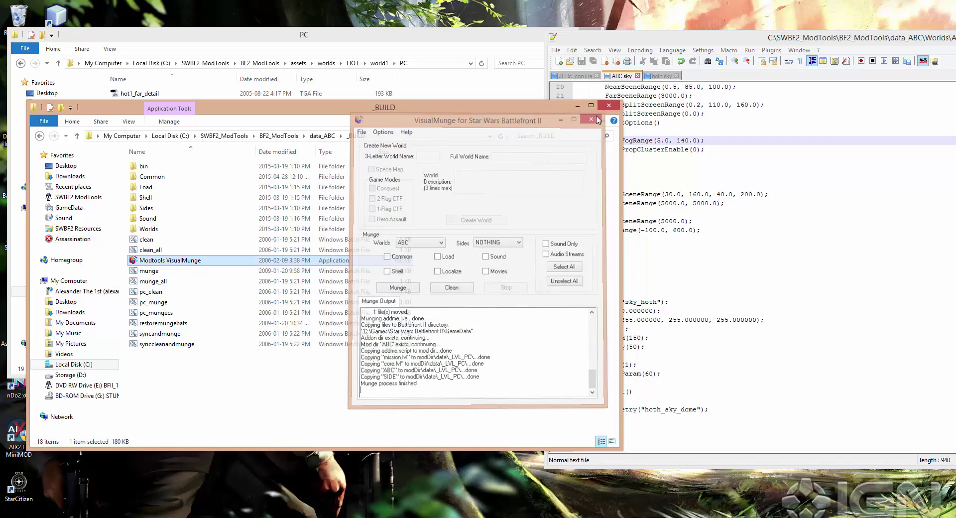
click(661, 130)
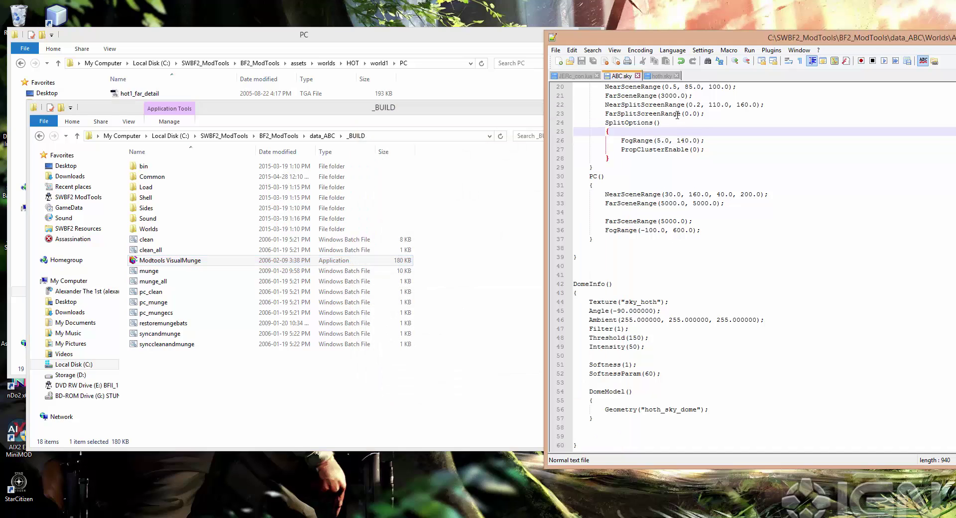
click(668, 76)
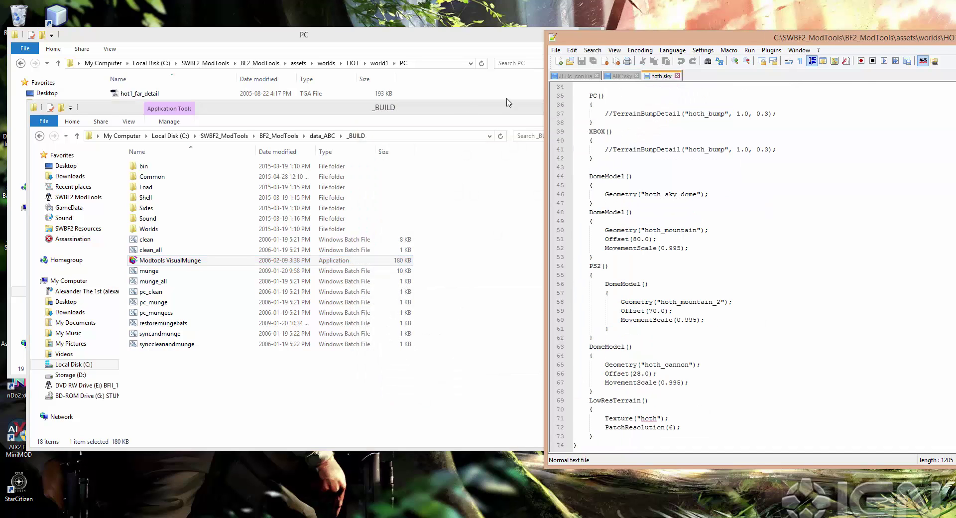
click(461, 116)
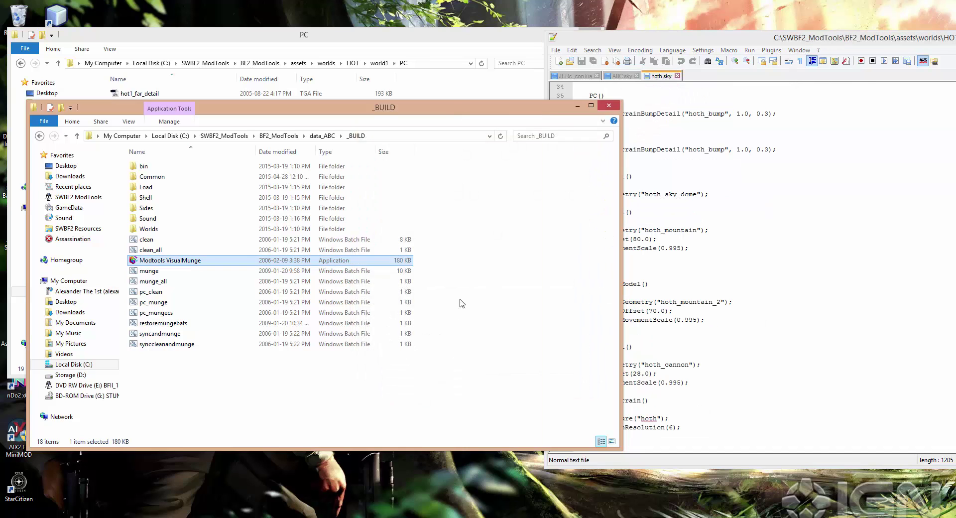
Step: Navigate from data_ABC to Worlds\ABC\world1\PC in Explorer
click(320, 137)
double_click(148, 260)
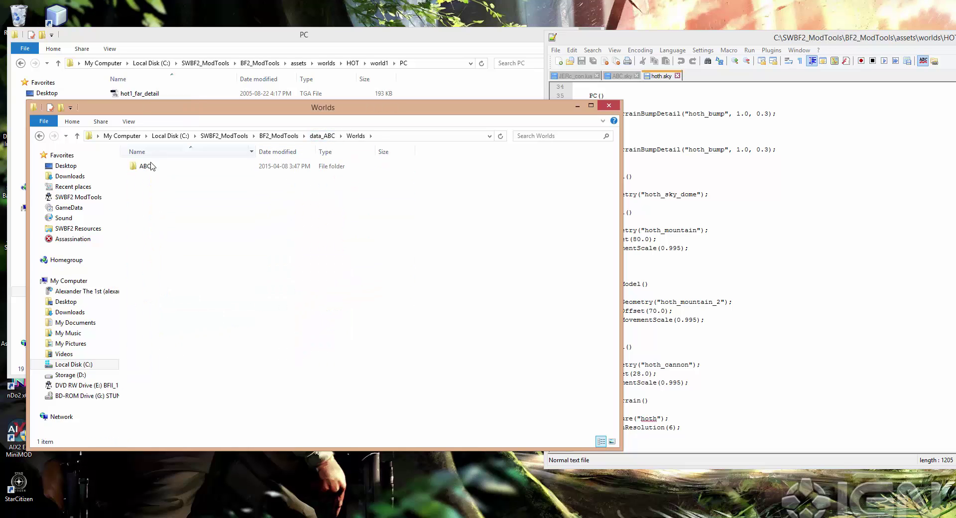
double_click(148, 166)
double_click(149, 199)
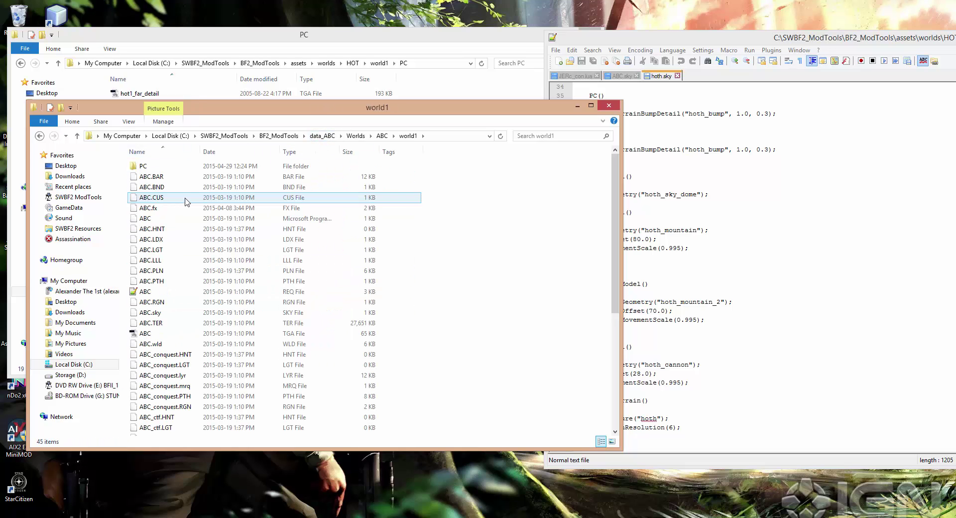
double_click(149, 167)
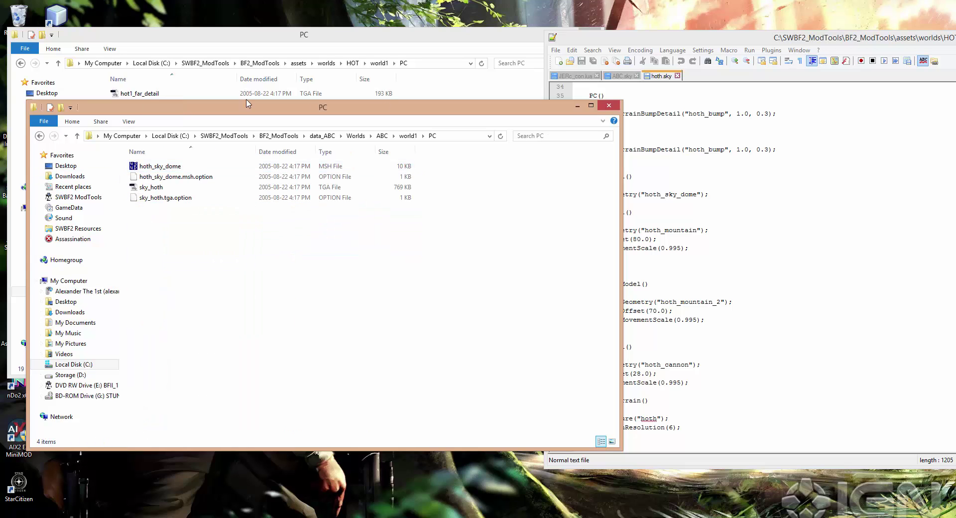
drag(248, 110, 231, 189)
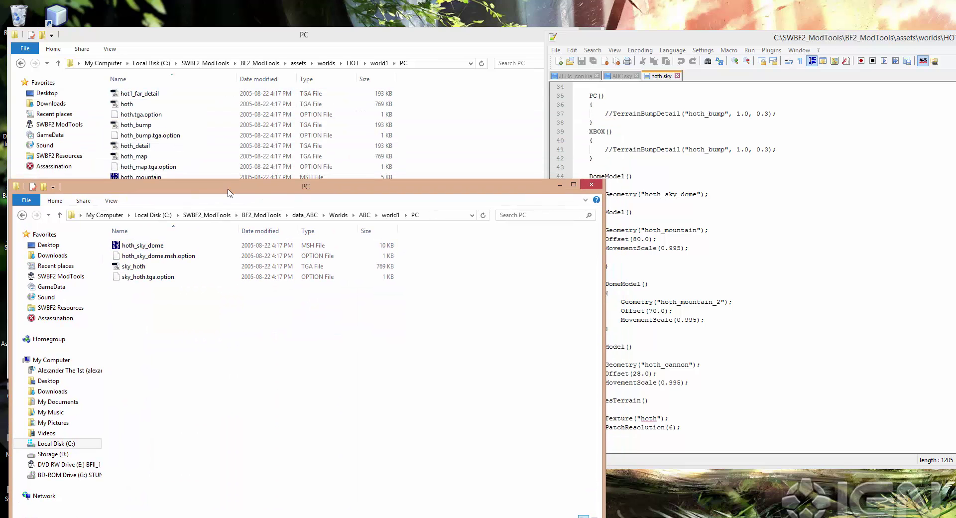
Step: Copy hoth.sky's hoth_mountain DomeModel block, lines 48–53
click(692, 43)
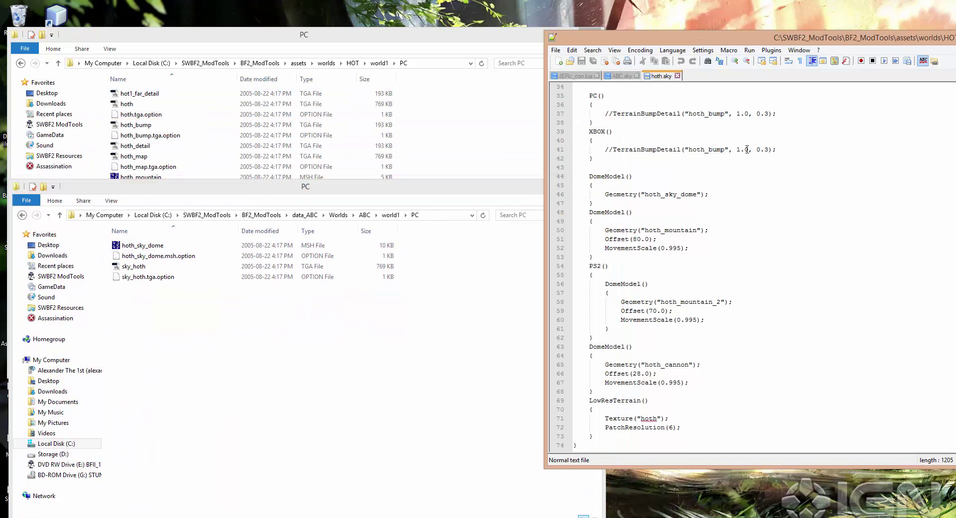
click(718, 230)
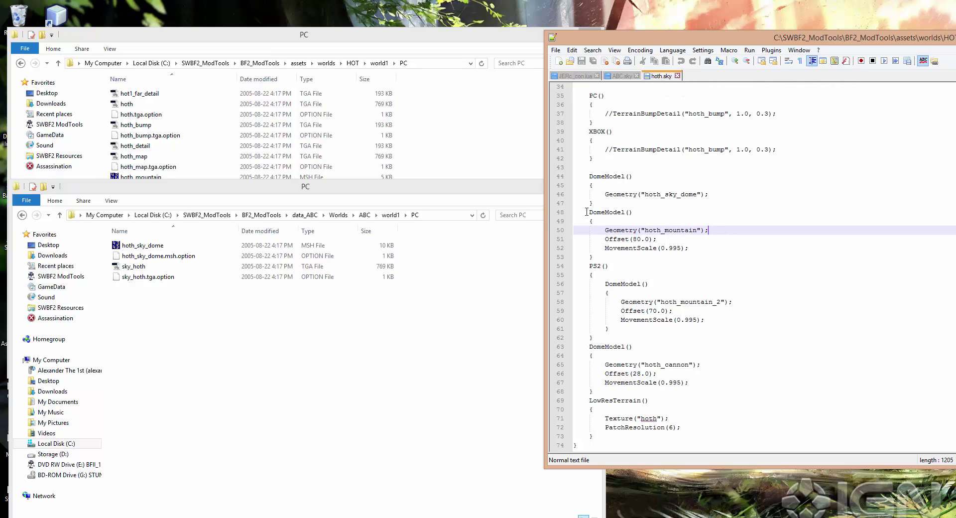
drag(586, 212, 611, 257)
key(ctrl+c)
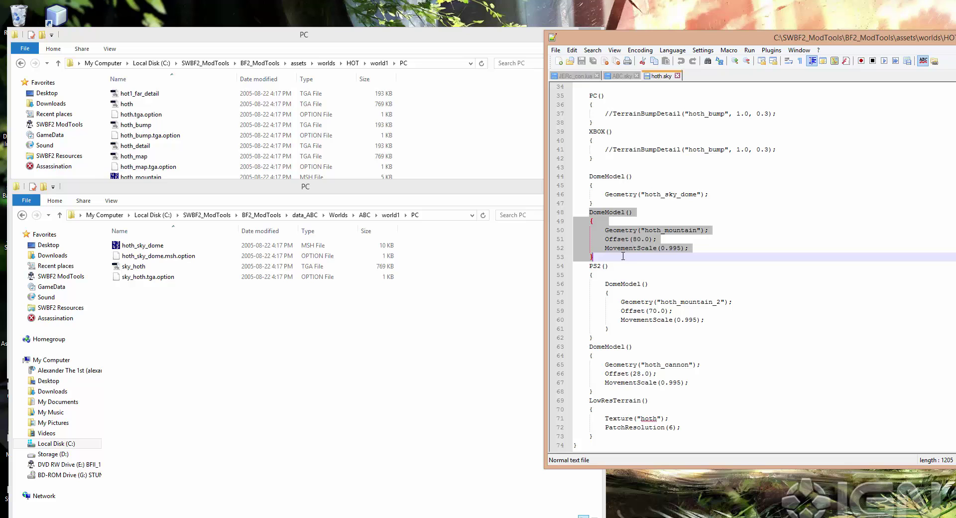
click(492, 50)
key(ctrl+v)
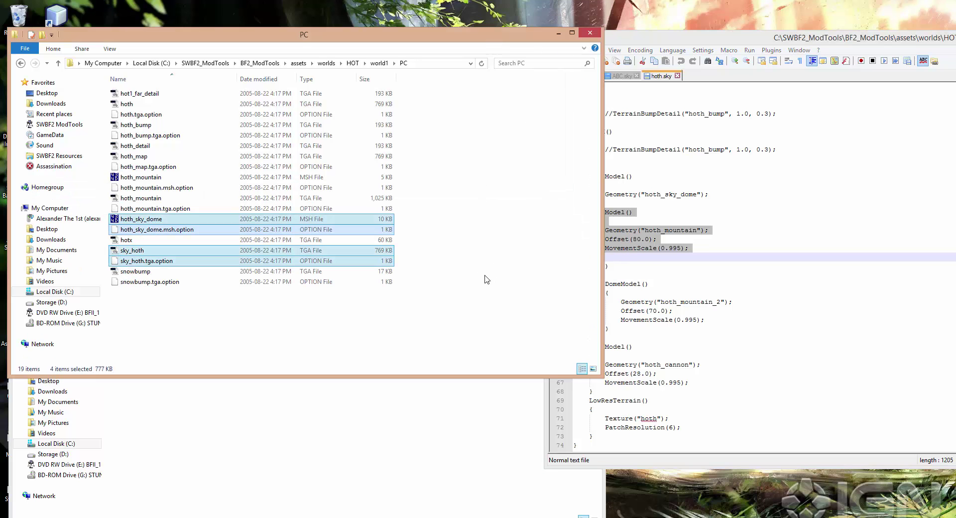
click(476, 289)
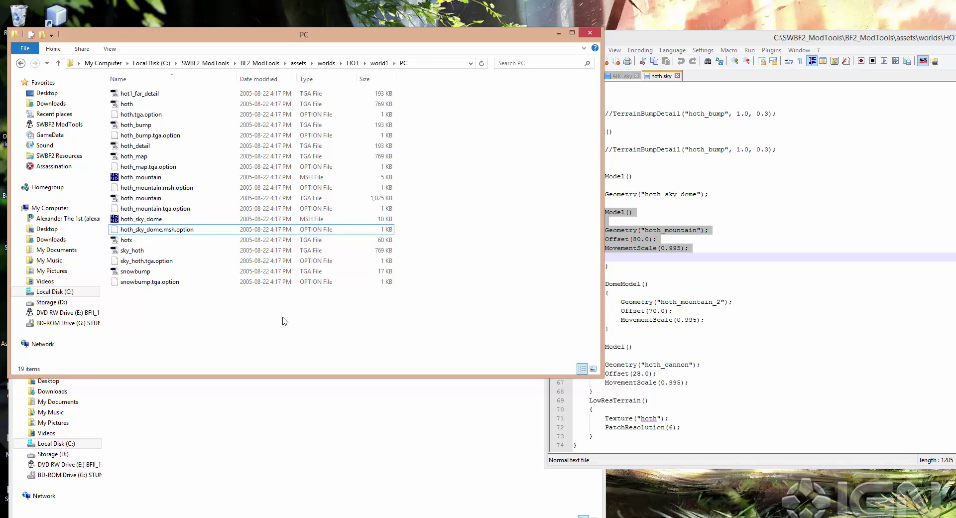
click(238, 420)
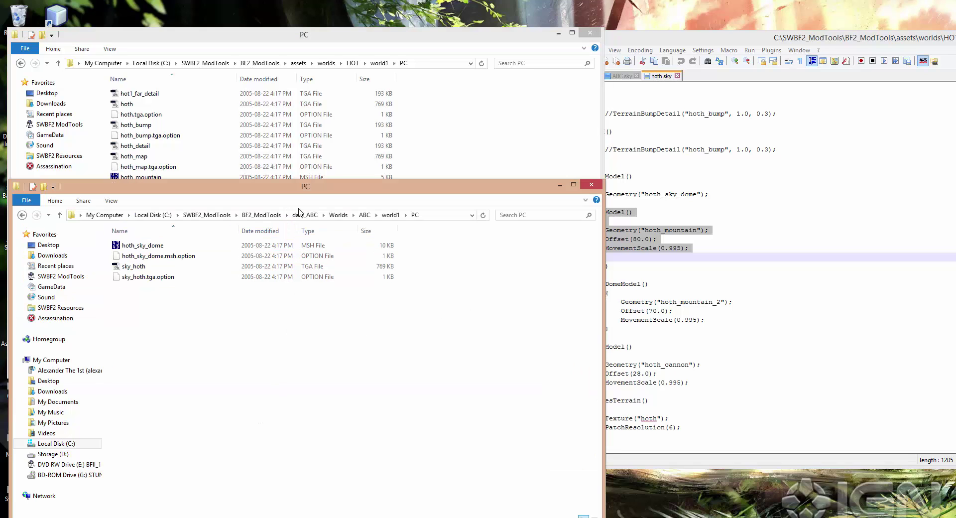
drag(314, 192, 323, 132)
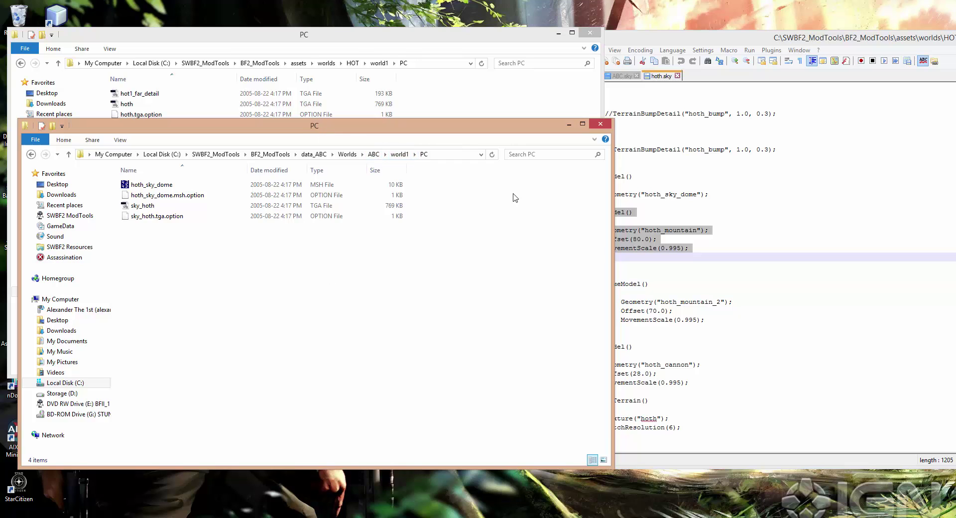
Step: Paste the hoth_mountain DomeModel after ABC.sky's sky dome block, check Offset(80.0), and save
click(618, 77)
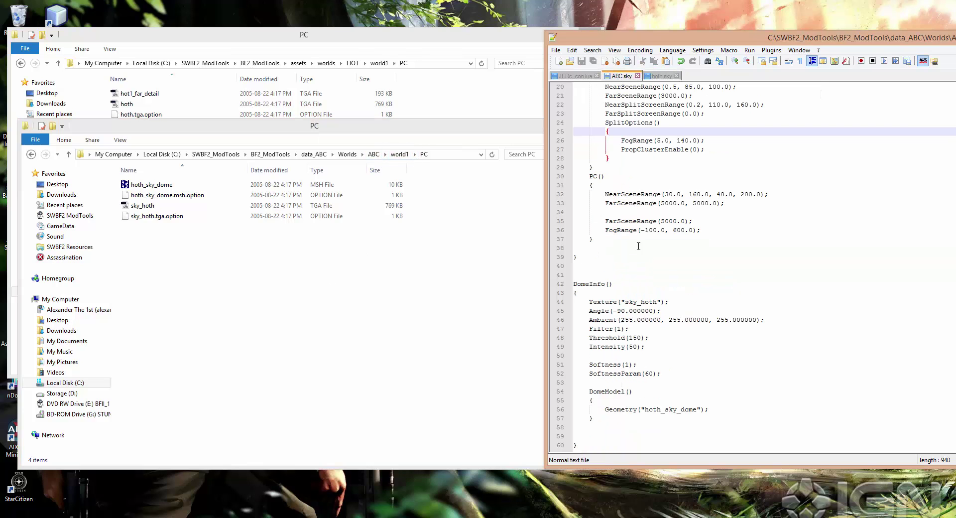
click(636, 411)
key(Down)
key(ctrl+v)
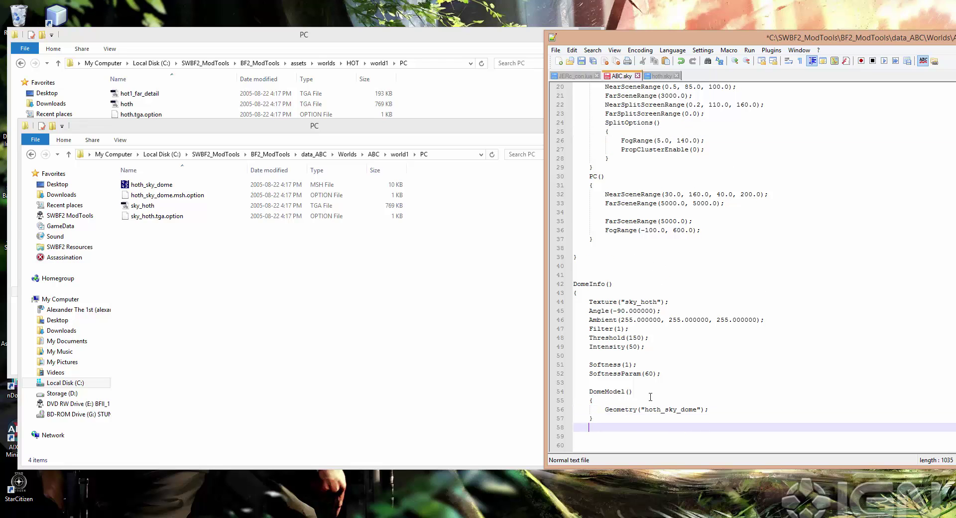
scroll(644, 386, down, 1)
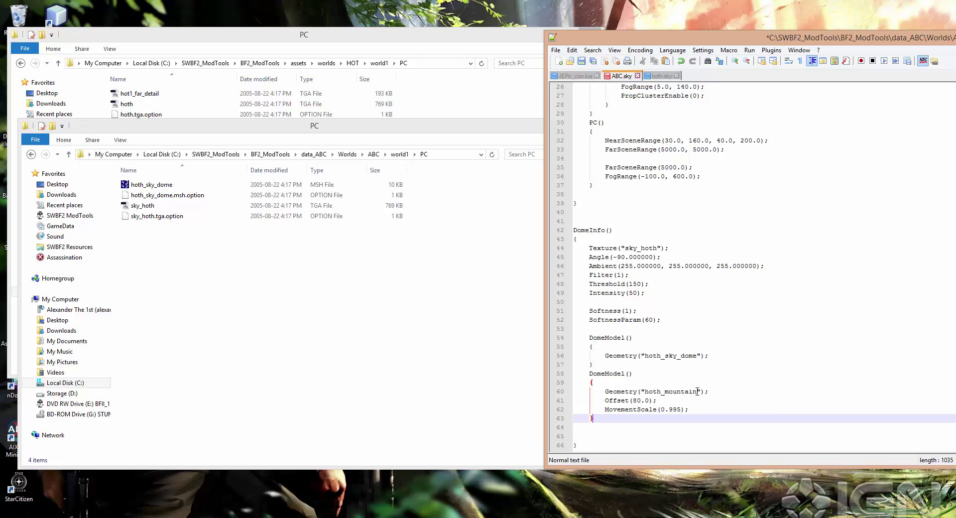
click(641, 401)
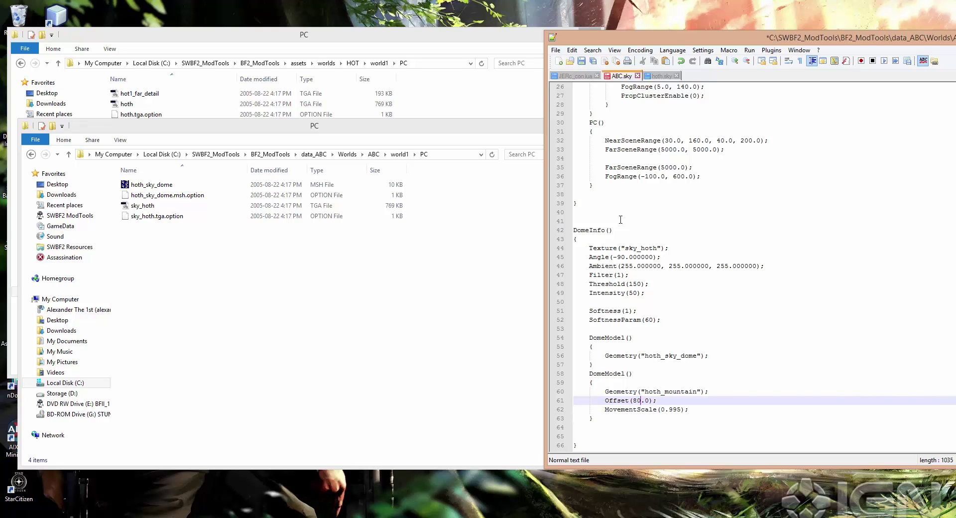
key(ctrl+s)
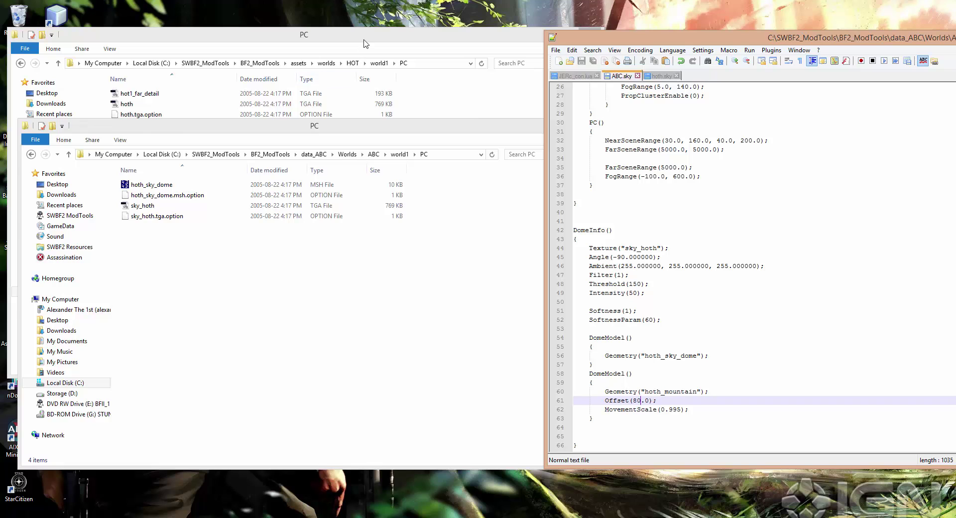
drag(364, 44, 797, 75)
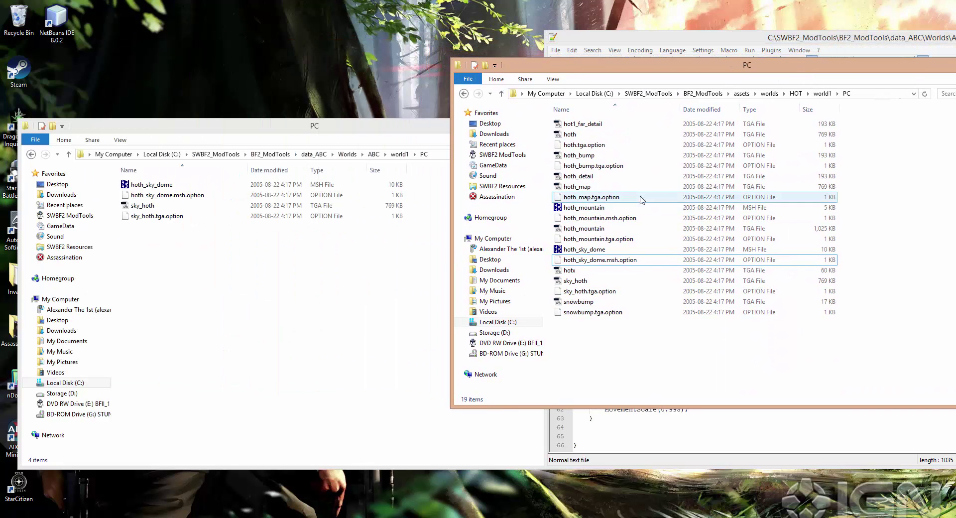
click(583, 209)
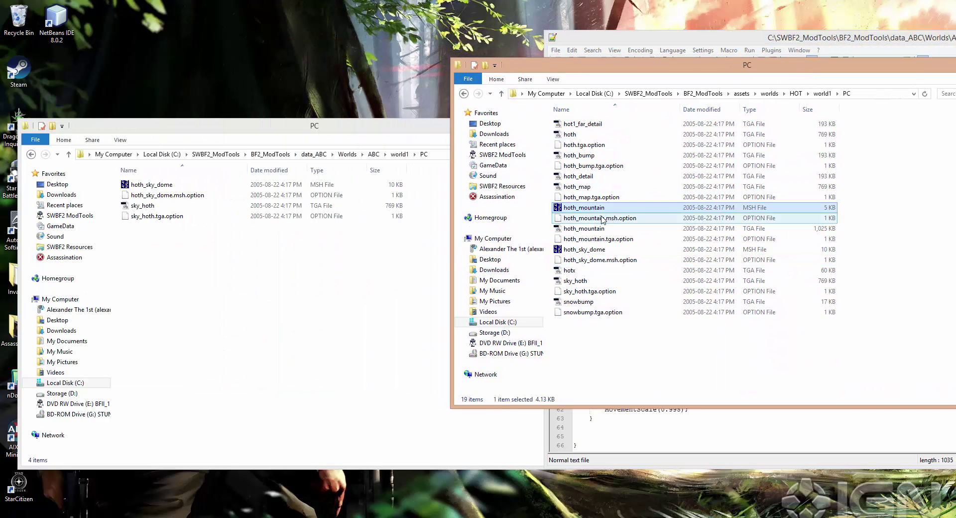
ctrl+click(613, 219)
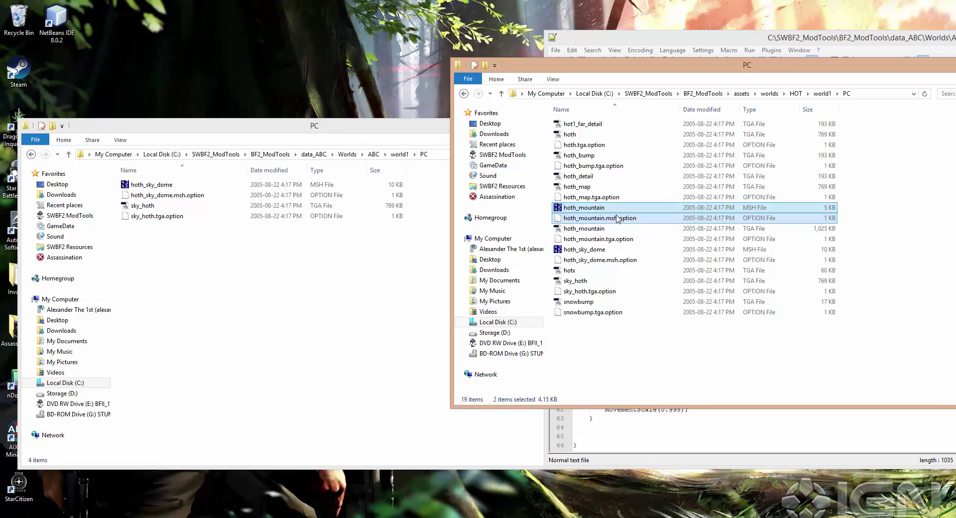
ctrl+click(613, 229)
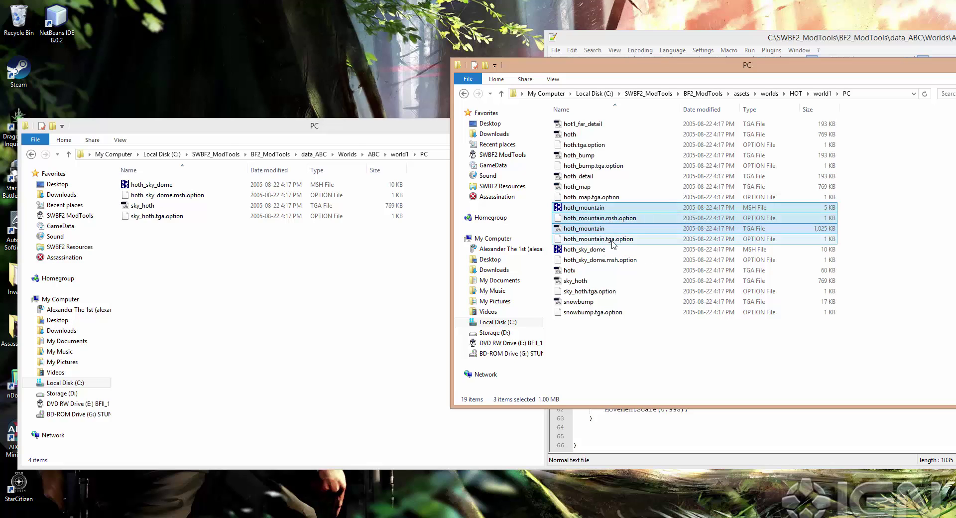
ctrl+click(641, 240)
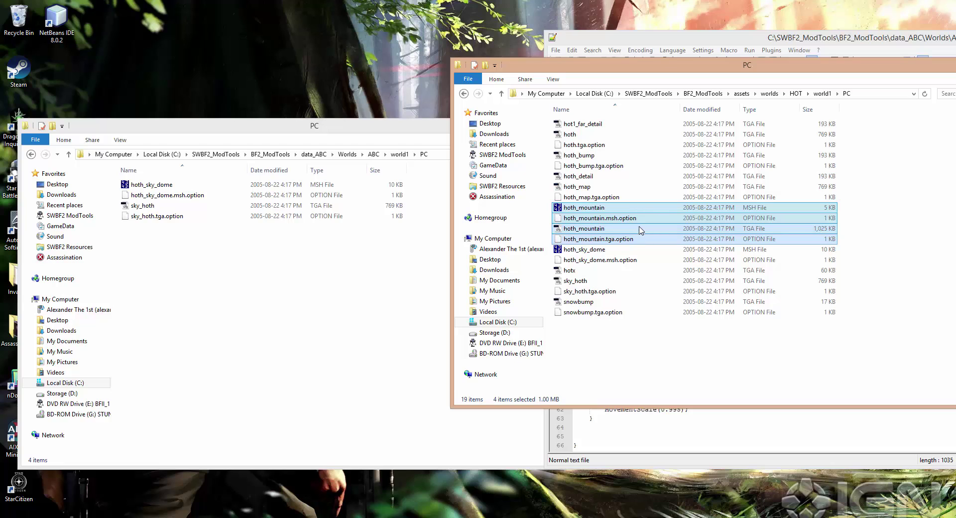
Step: Paste the hoth_mountain files into ABC's world1 PC folder, making eight files
click(251, 279)
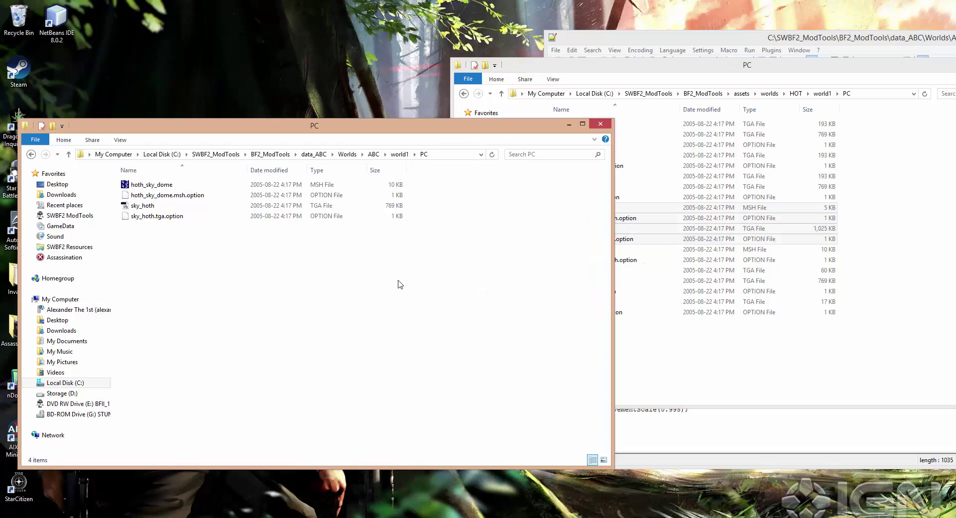
key(ctrl+v)
click(442, 336)
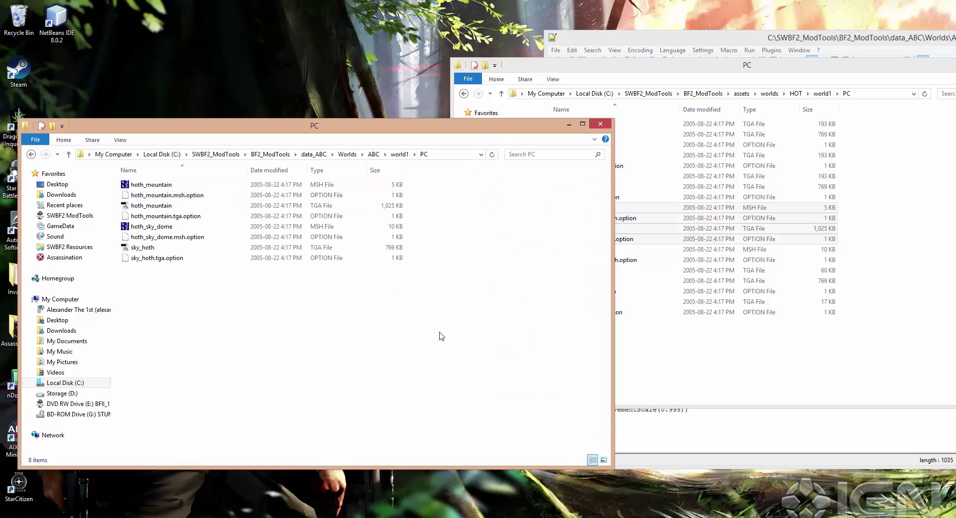
click(688, 378)
drag(737, 67, 372, 65)
click(660, 37)
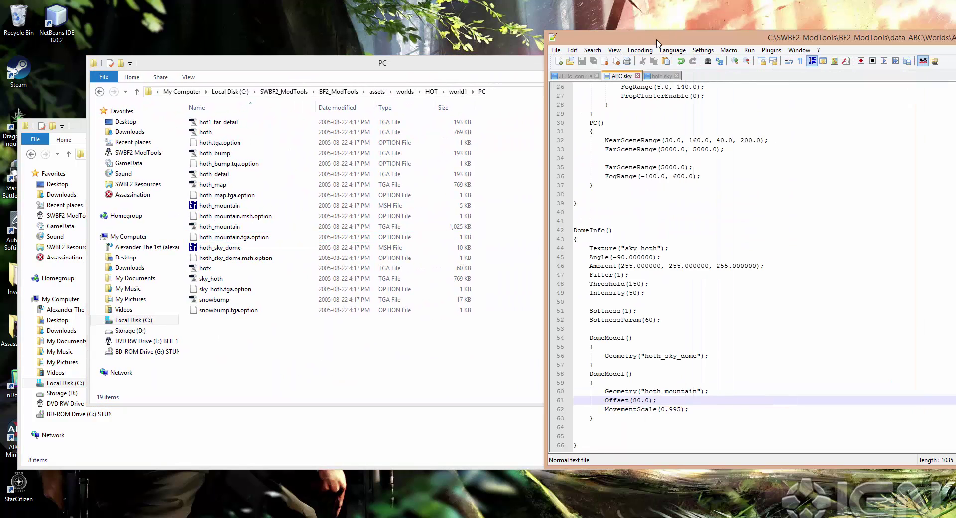
Step: Review ABC.sky's sky_hoth texture line and the new hoth_mountain geometry, offset and scale lines
click(672, 248)
click(621, 232)
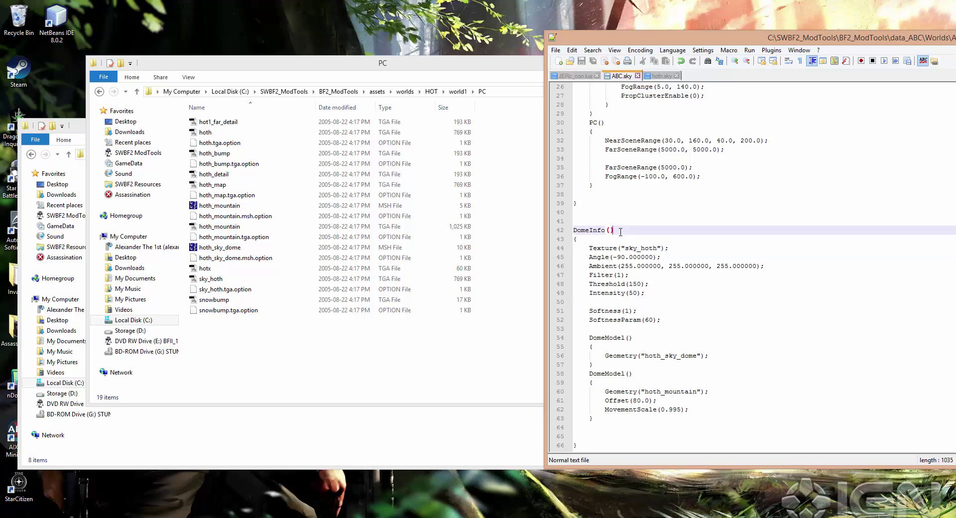
drag(667, 248, 593, 256)
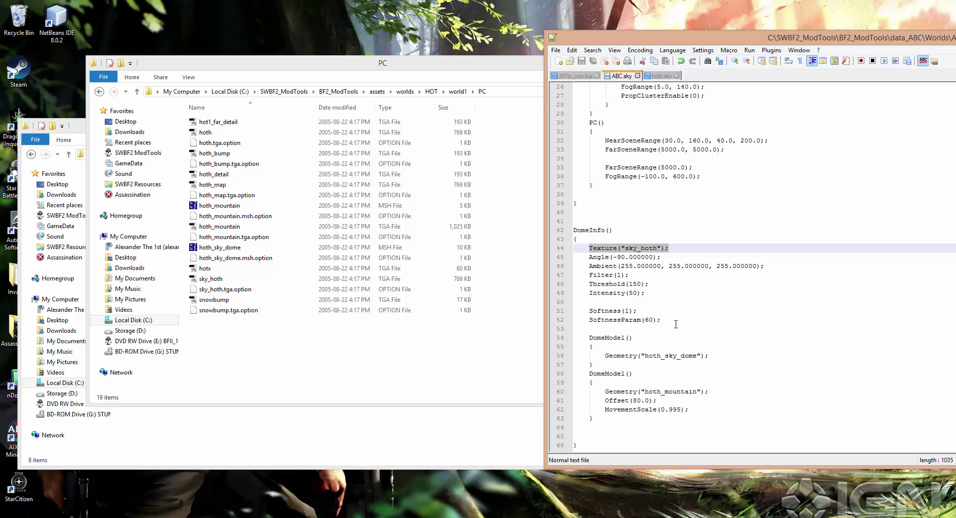
click(646, 373)
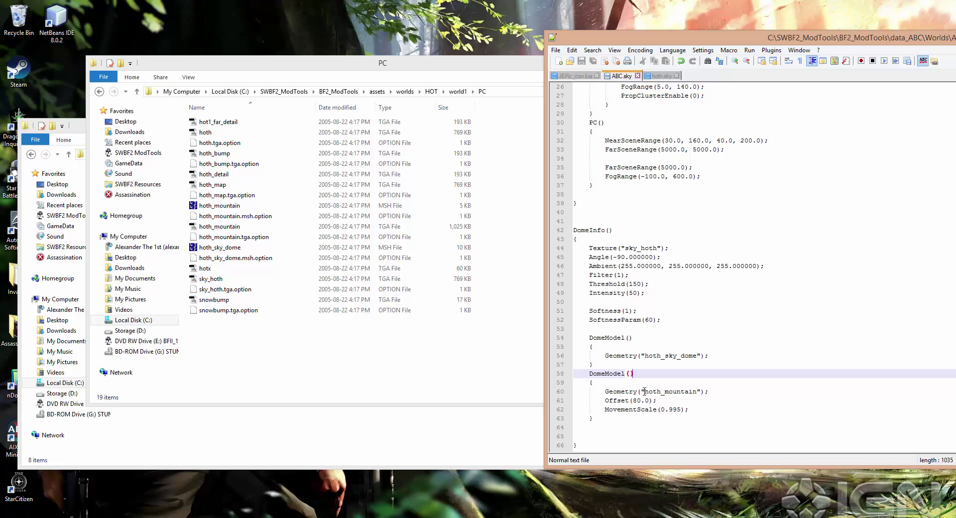
click(645, 391)
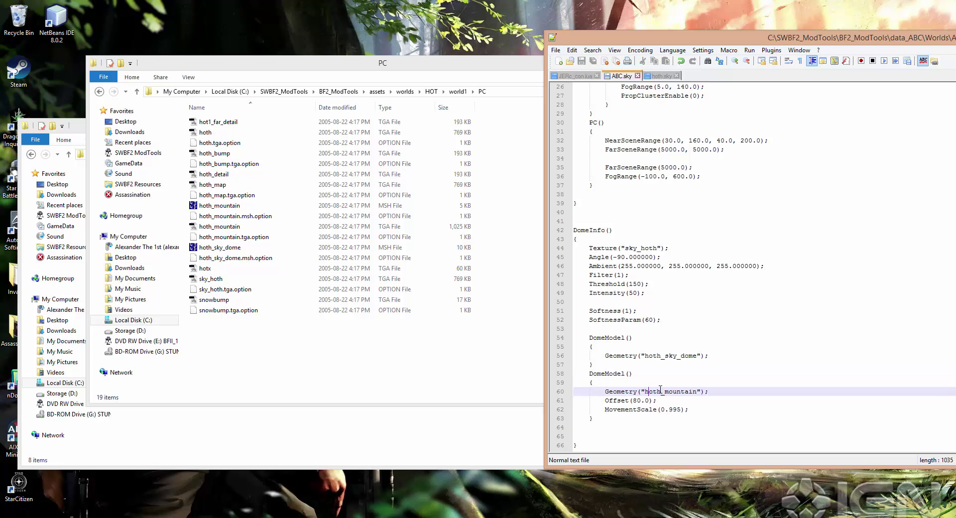
drag(606, 392, 699, 407)
click(700, 409)
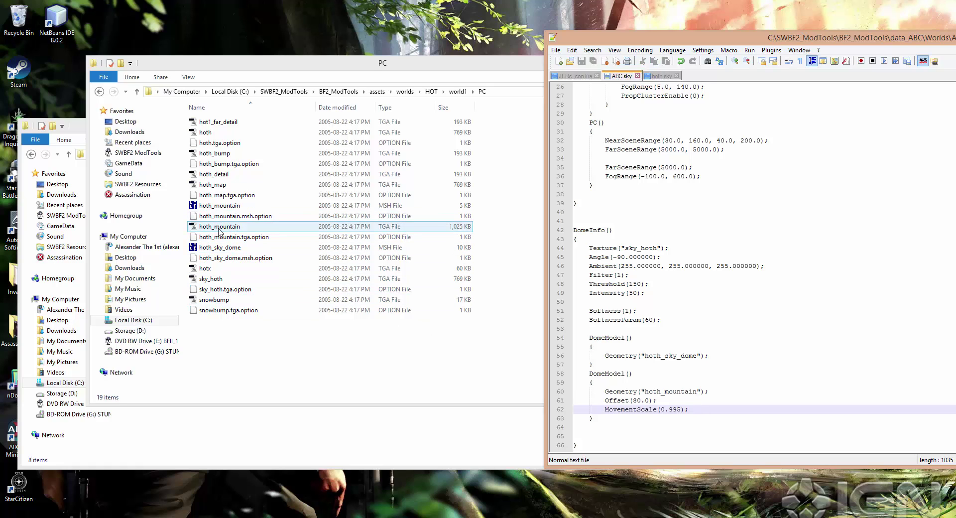
click(248, 226)
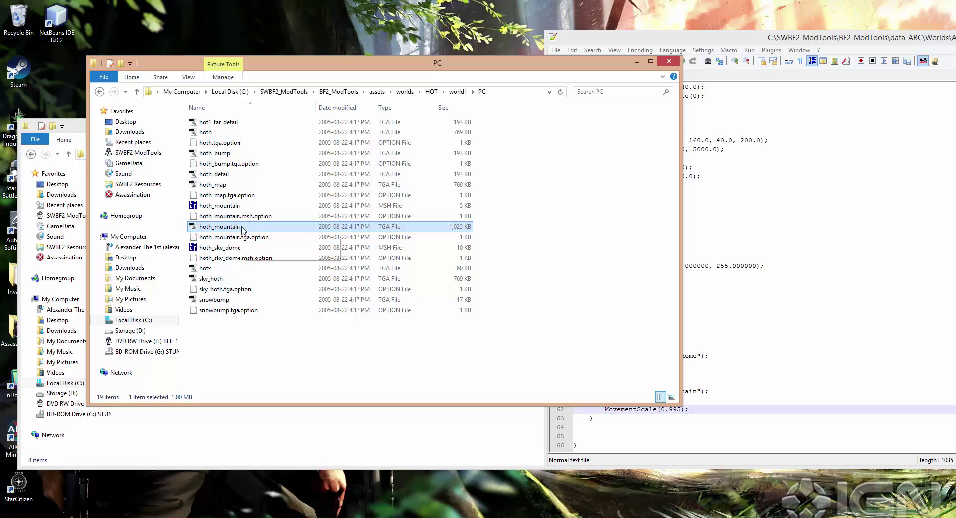
click(216, 206)
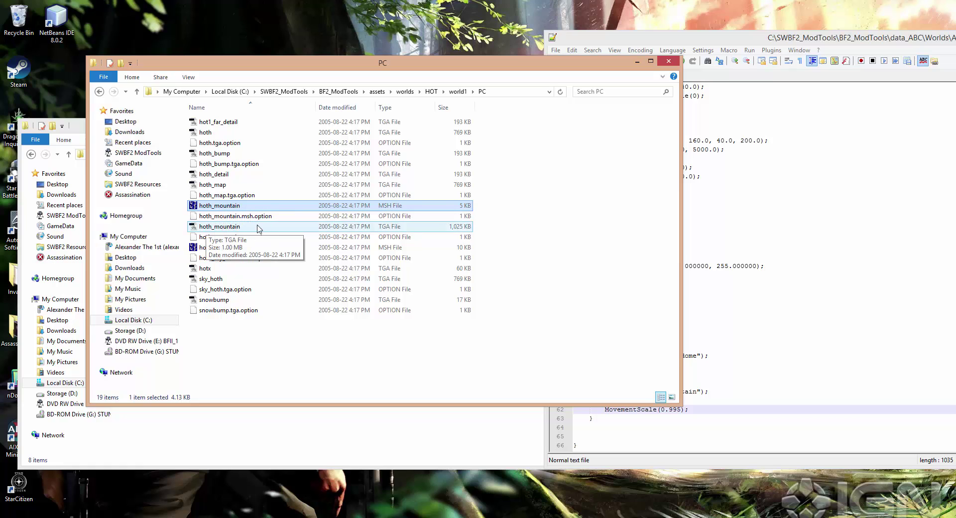
click(386, 343)
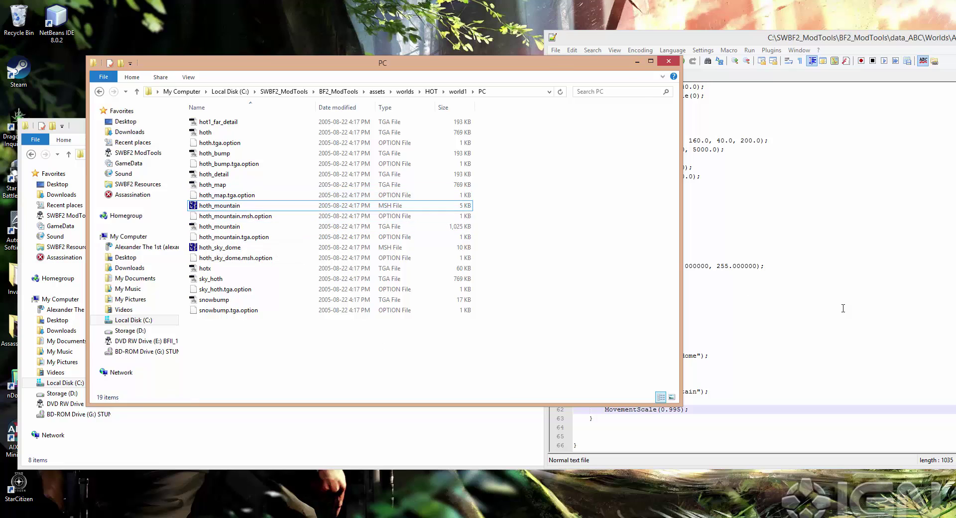
click(843, 309)
click(758, 356)
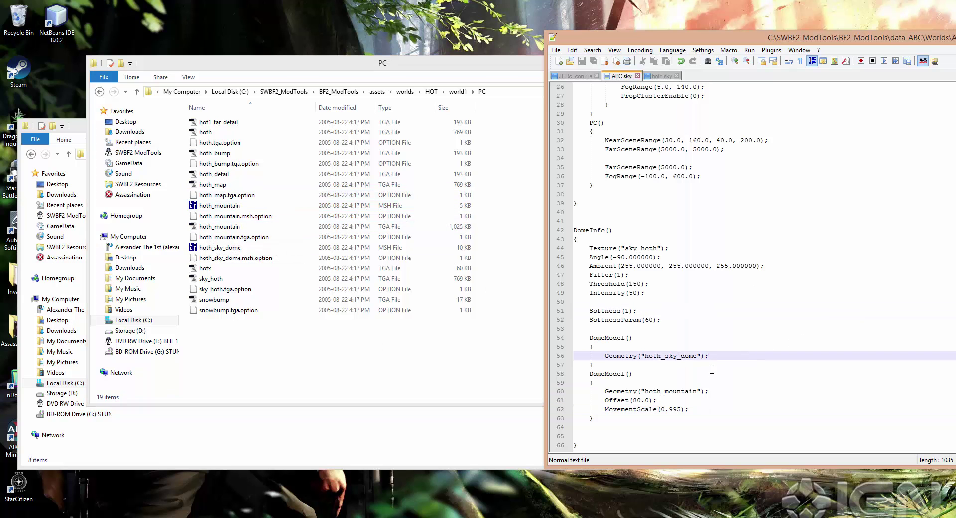
Step: Cross-check the hoth_mountain geometry name against its MSH and TGA files, leaving the folder in front
click(698, 392)
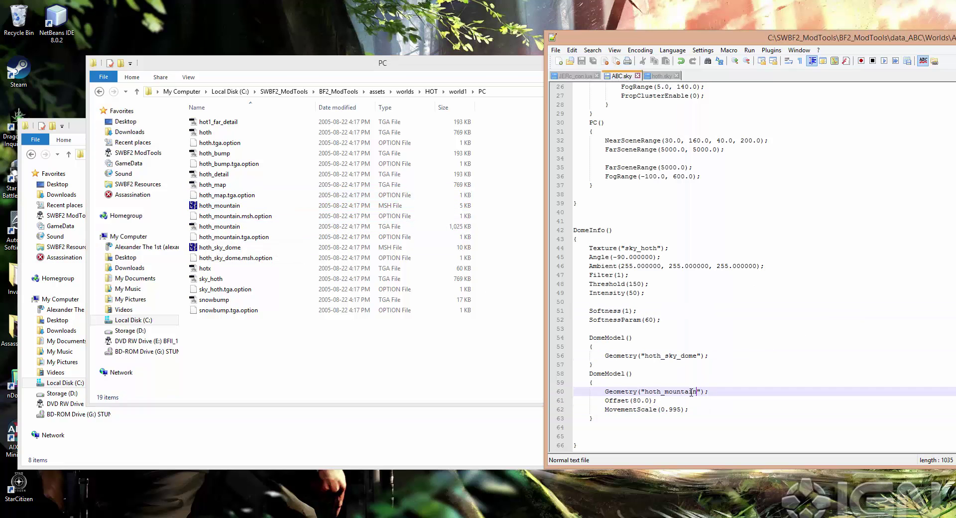
click(236, 206)
click(230, 227)
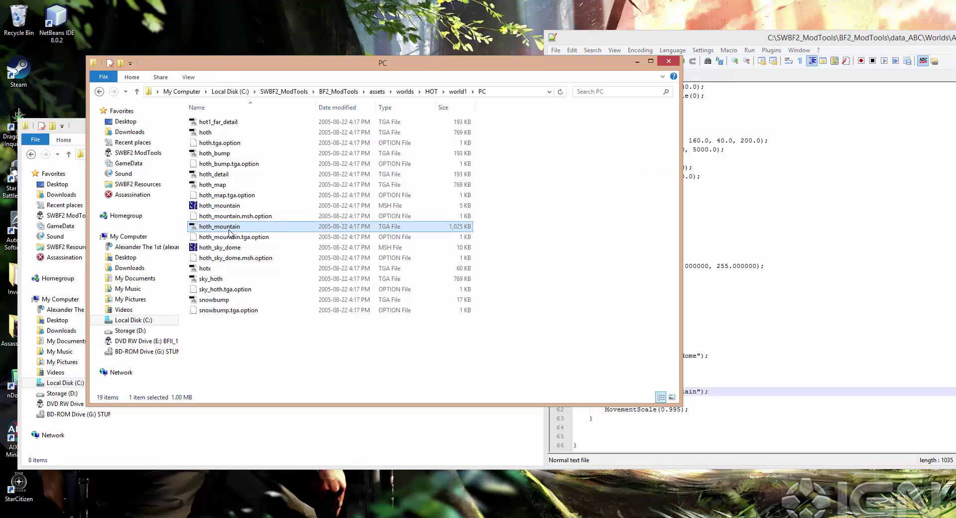
click(799, 386)
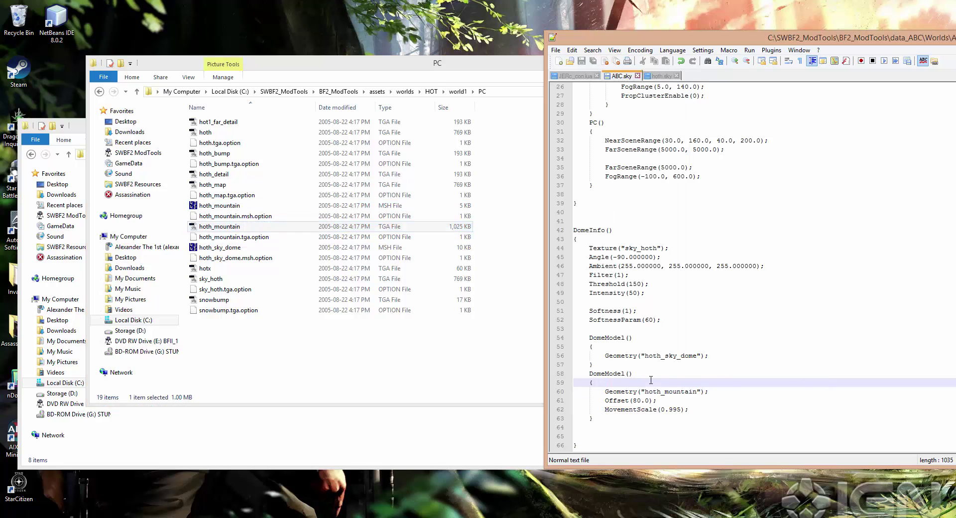
click(434, 373)
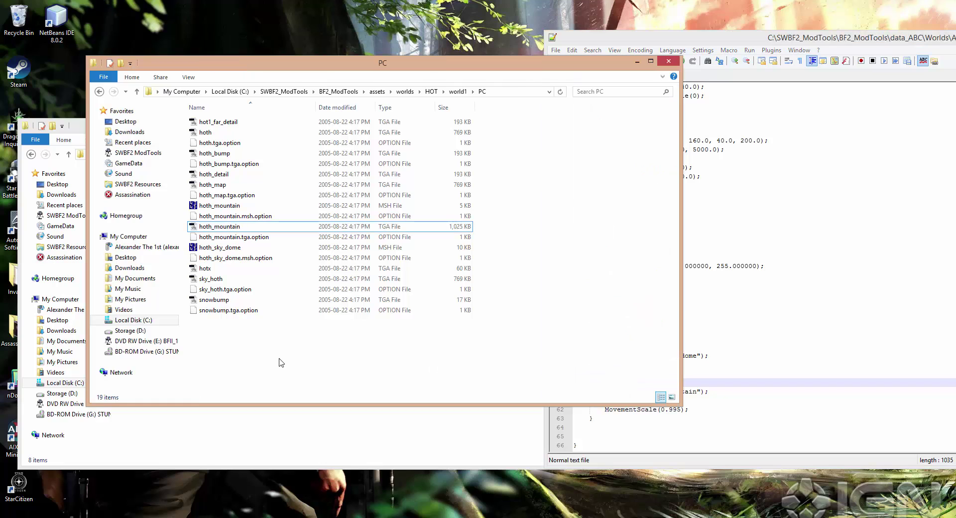
click(732, 390)
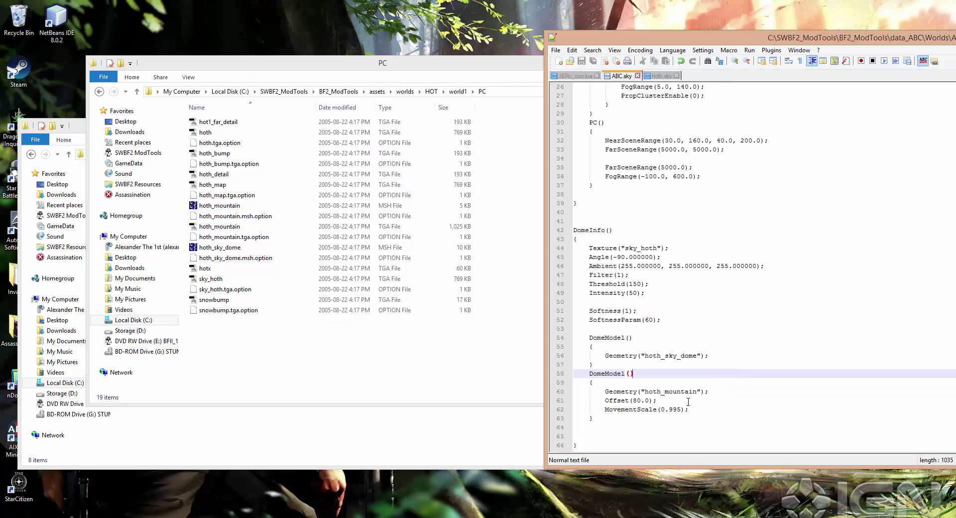
click(692, 407)
click(270, 354)
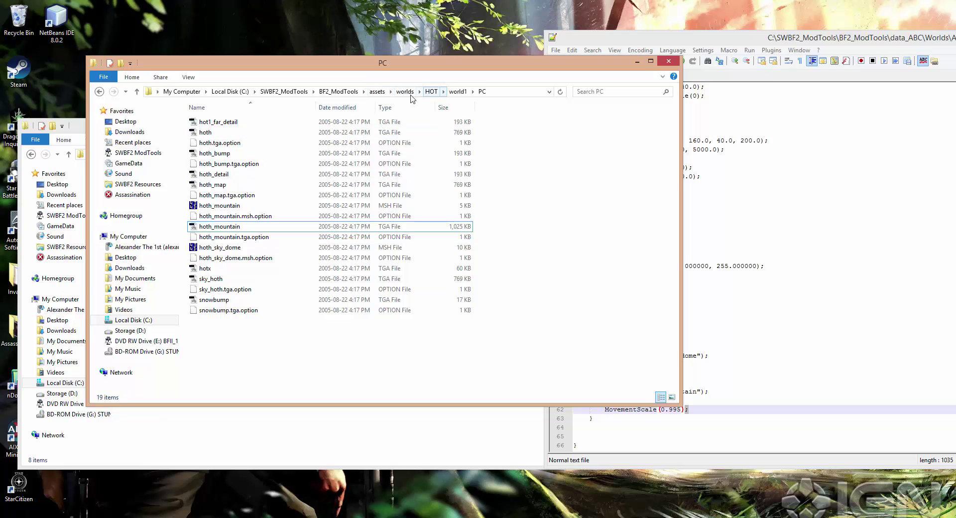
Step: Re-munge the ABC world in VisualMunge with Common unchecked, then close it
click(256, 448)
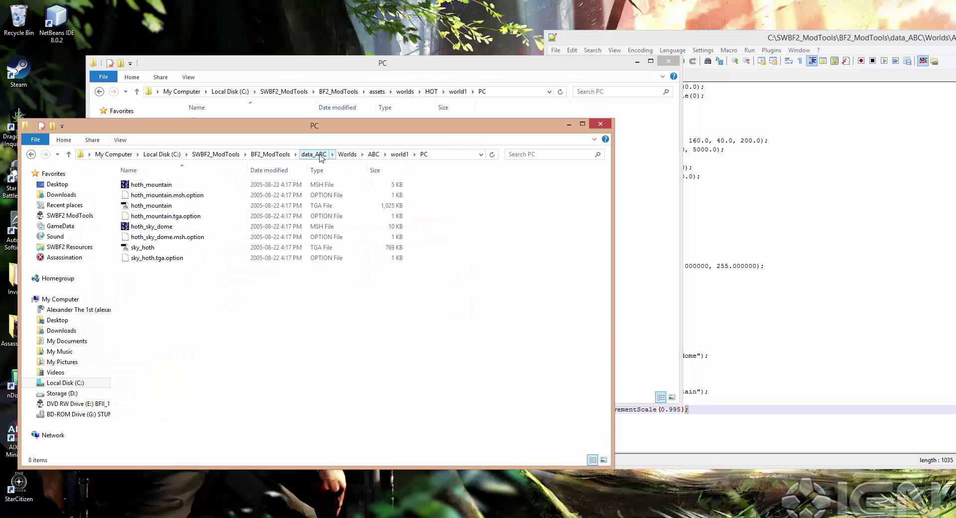
click(314, 154)
double_click(140, 185)
double_click(161, 279)
click(398, 263)
click(397, 288)
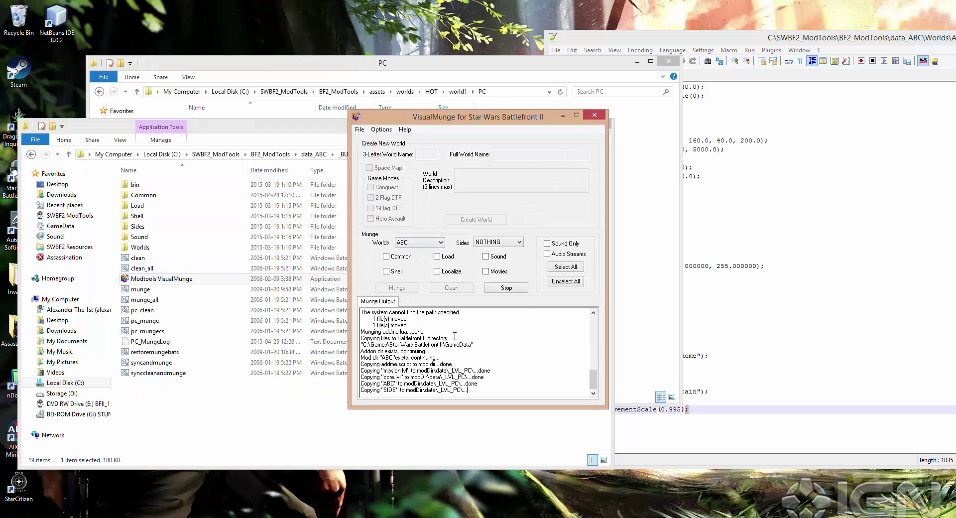
click(506, 293)
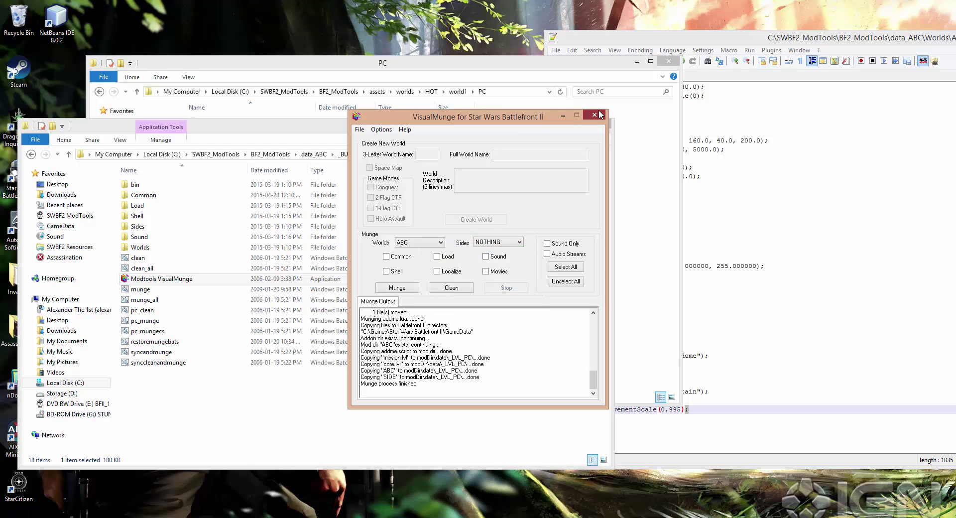
click(594, 115)
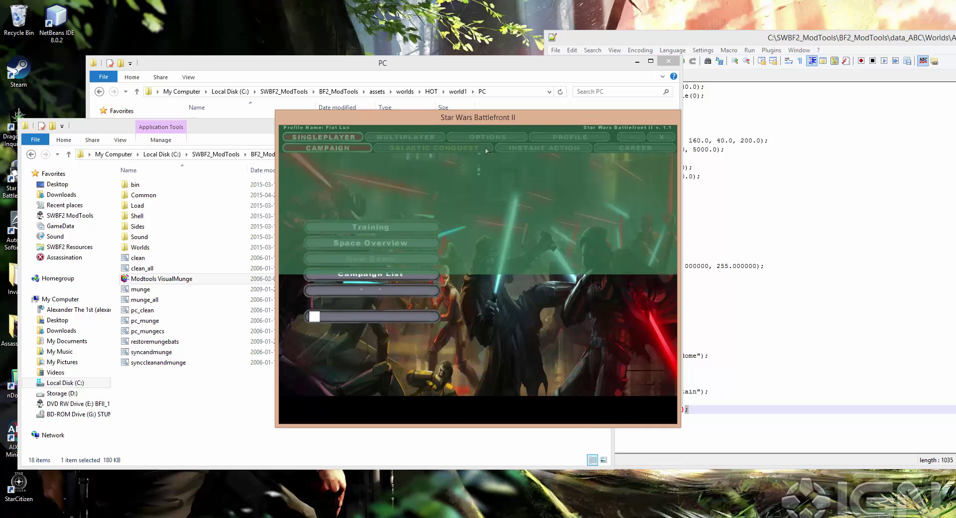
Step: Launch the example map in Instant Action, spawn a clone trooper, and view the mountain skyline
click(374, 277)
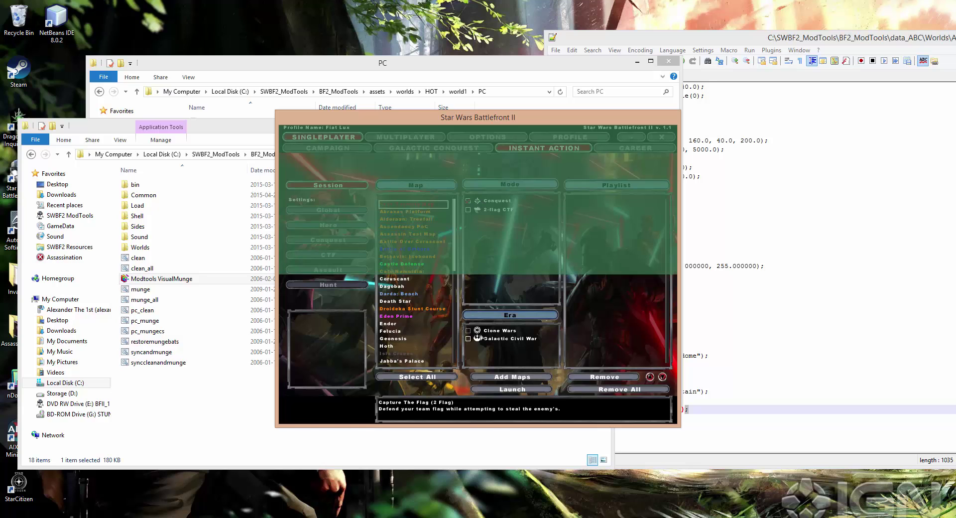
click(511, 376)
click(512, 389)
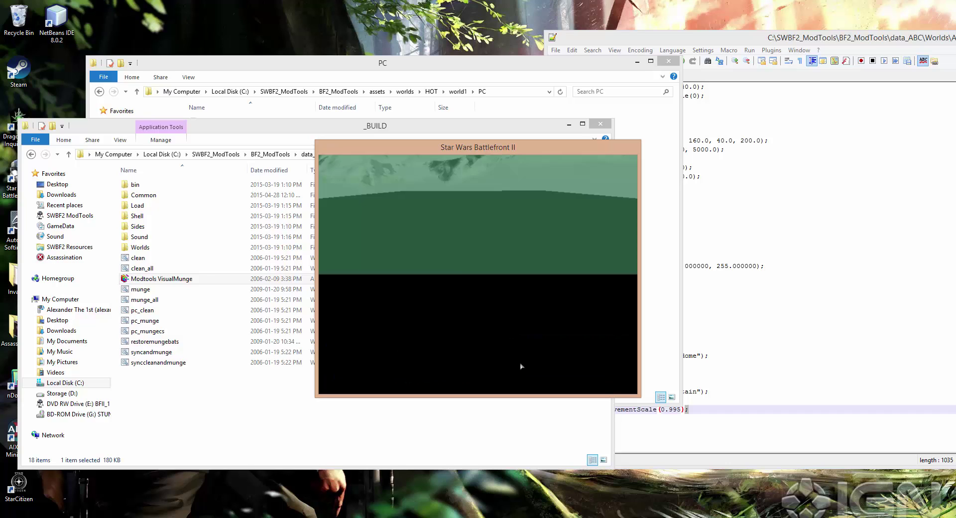
click(536, 272)
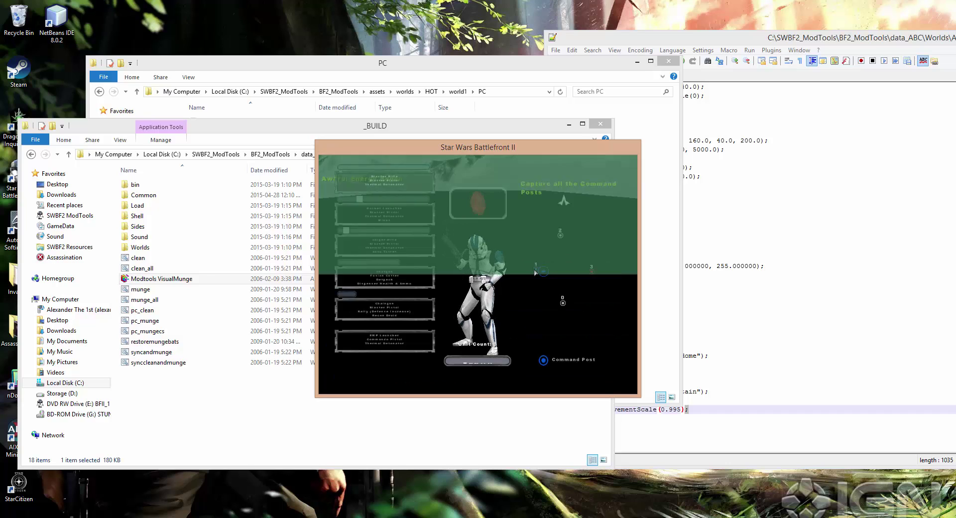
click(478, 361)
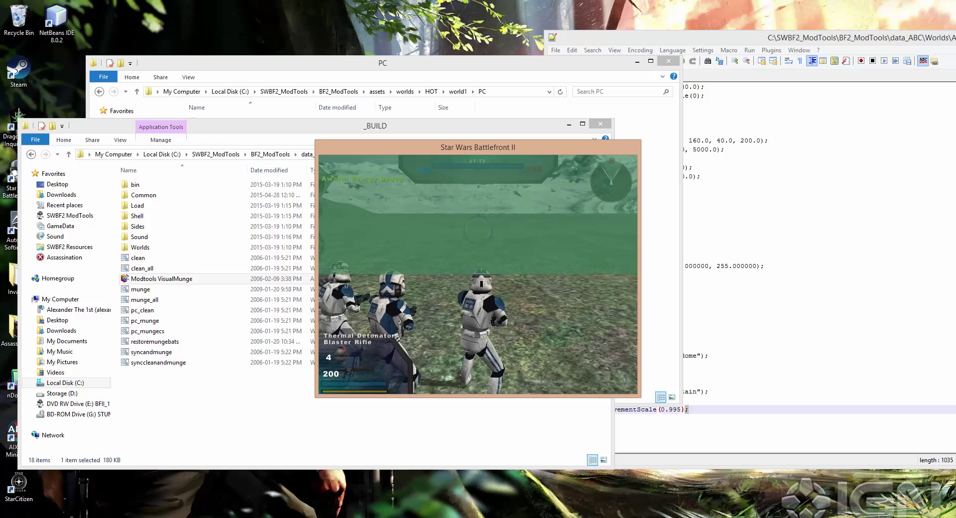
key(w)
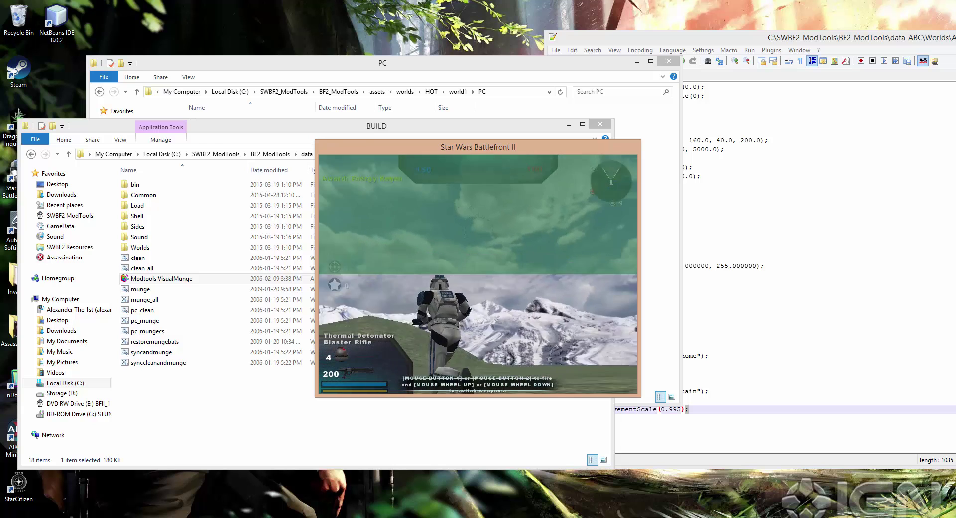
key(w)
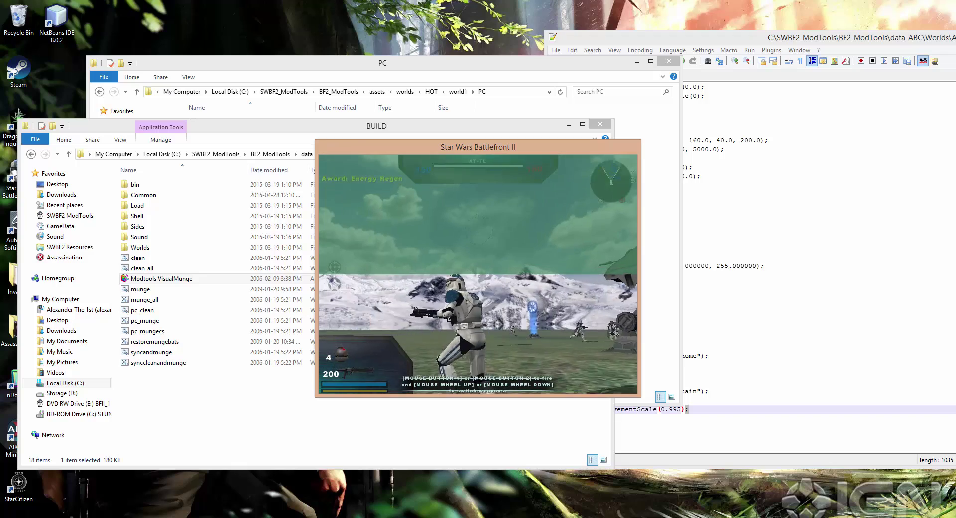
key(w)
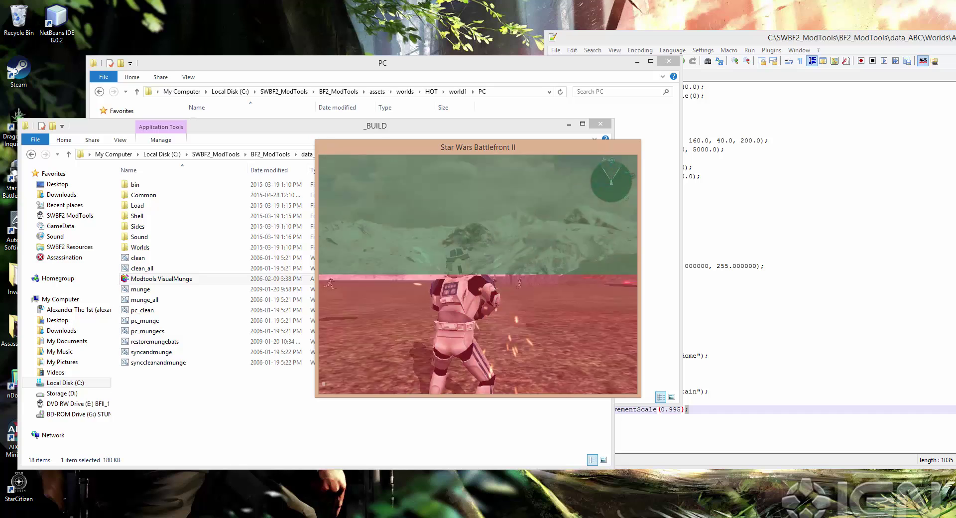
Step: Pause the game and exit to Windows, confirming the prompt
key(Escape)
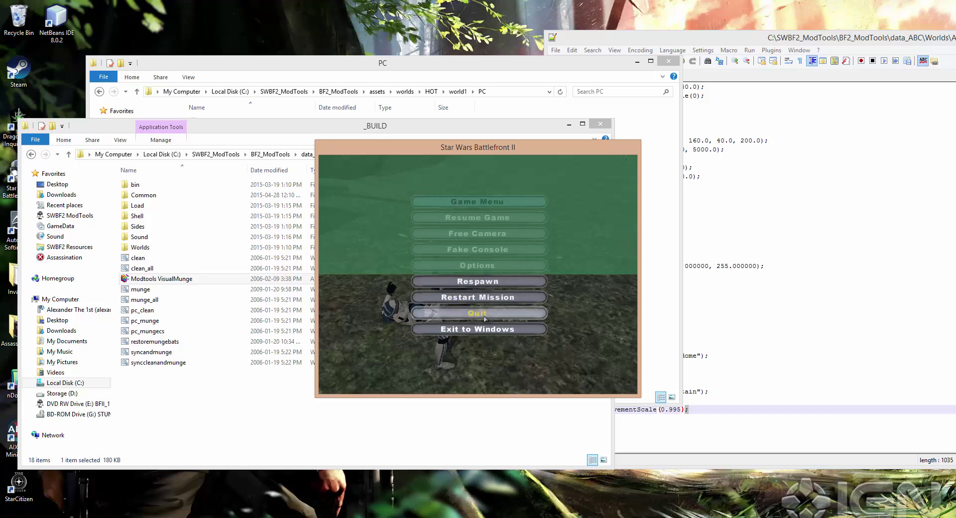
click(483, 328)
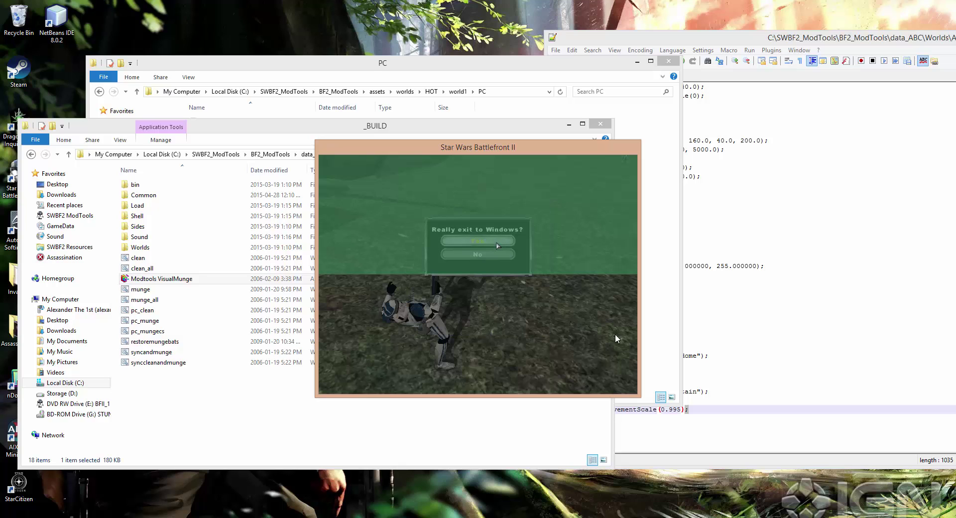
click(497, 244)
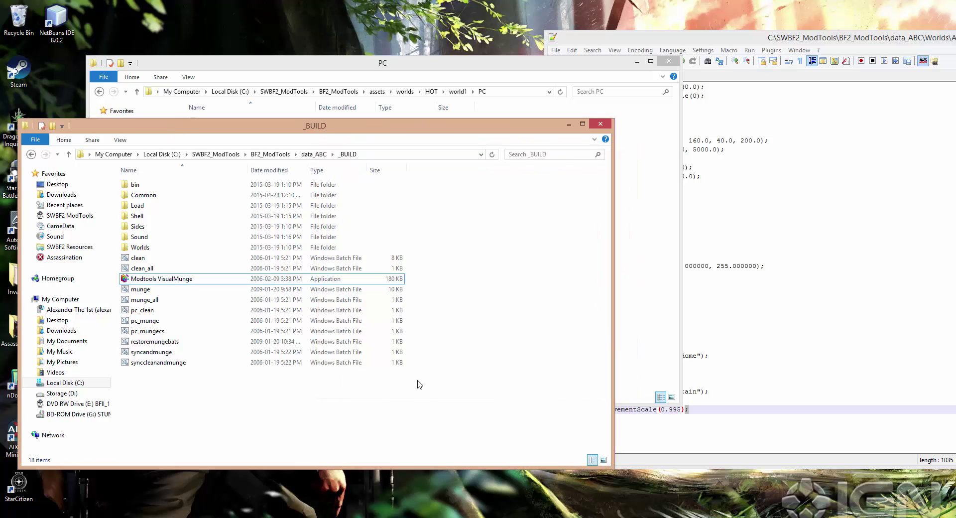
Step: Bring ABC.sky back to the front and place the cursor on its Texture("sky_hoth") line
click(644, 286)
click(684, 289)
click(718, 417)
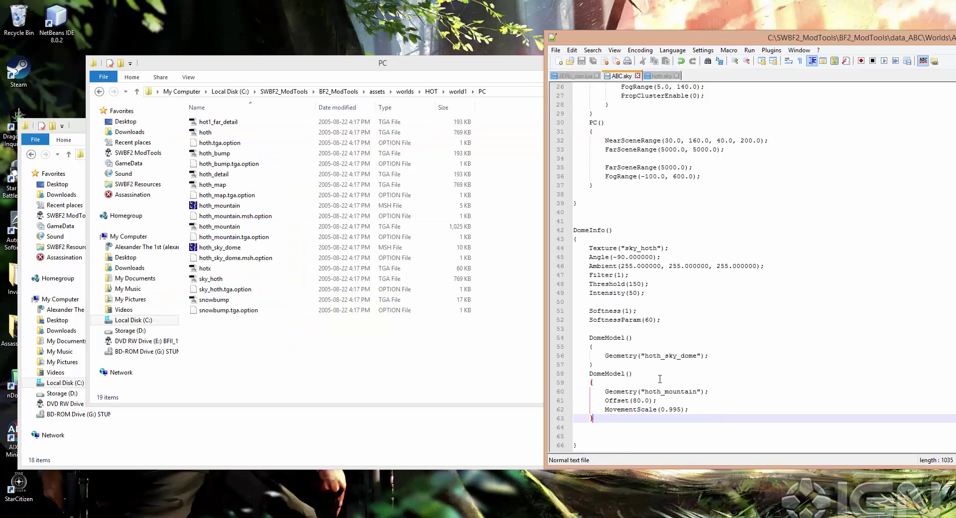
click(634, 247)
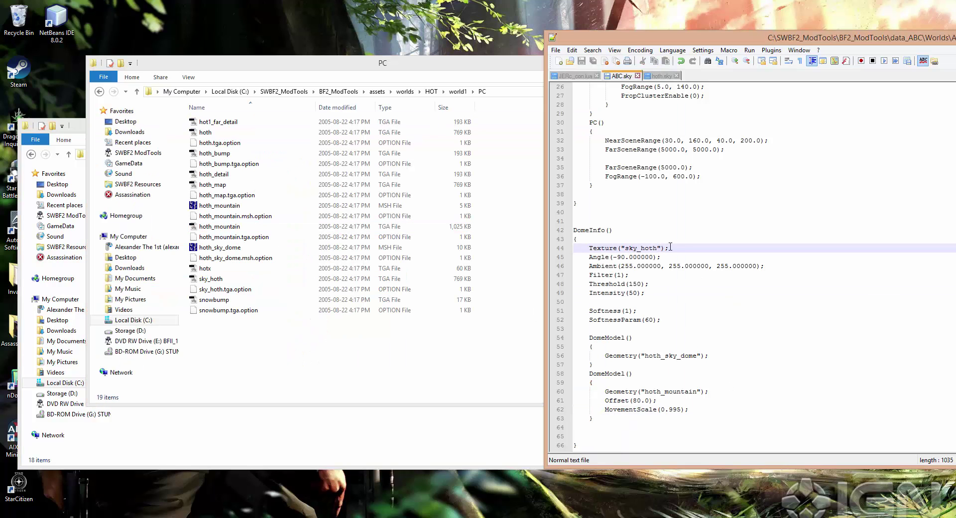